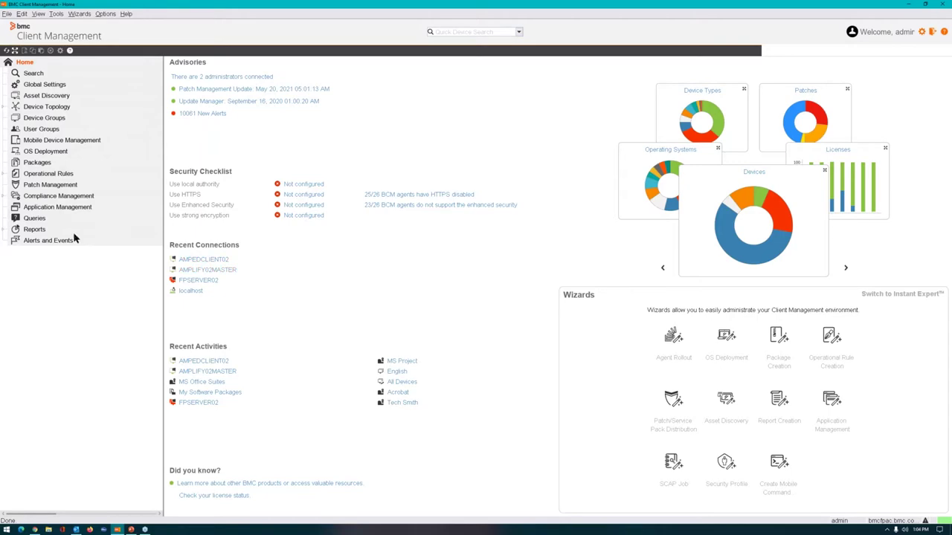
# Open the discovered devices in Asset Discovery and show the available actions for QAVISTABUSX86, QASVR5 and PALLATEST2 selected together.
pyautogui.click(46, 96)
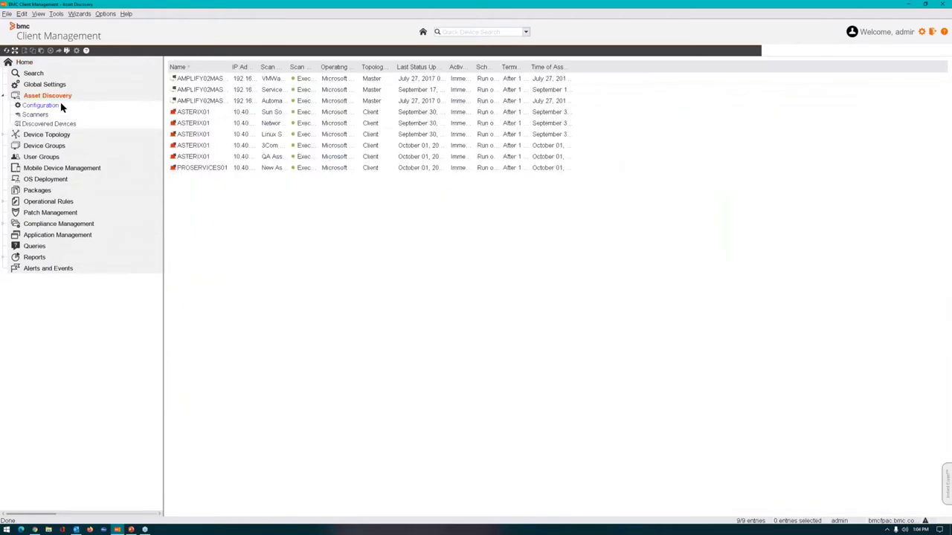
pyautogui.click(62, 125)
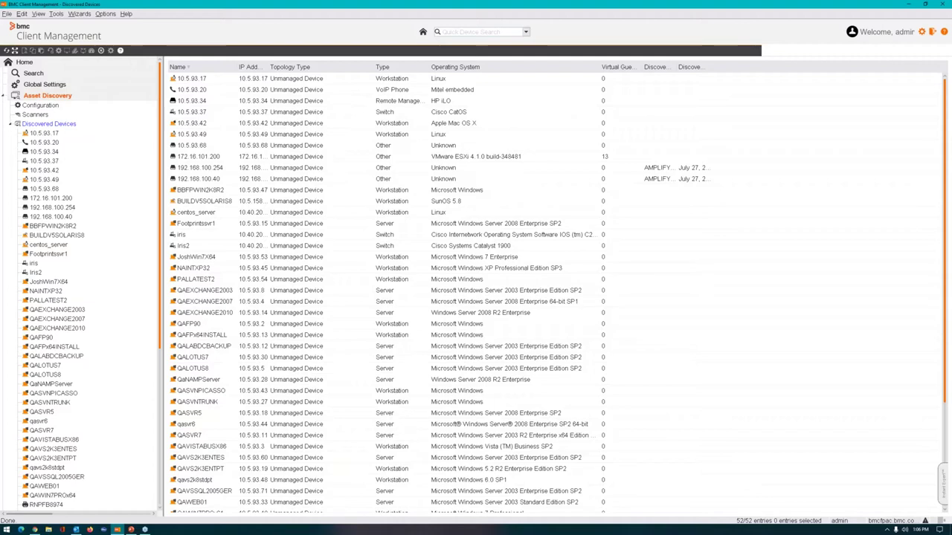
pyautogui.click(508, 445)
pyautogui.keyDown('ctrl'); pyautogui.click(504, 414); pyautogui.keyUp('ctrl')
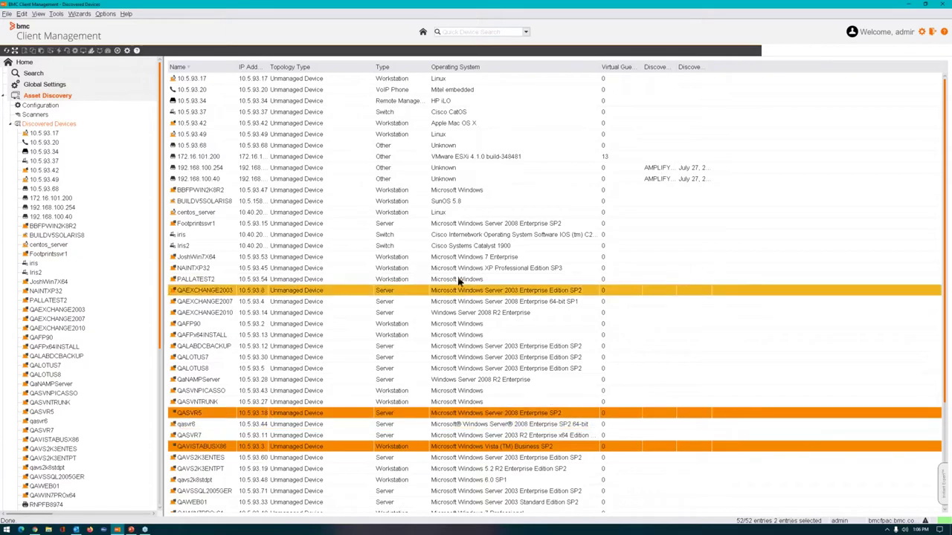
pyautogui.keyDown('ctrl'); pyautogui.click(468, 278); pyautogui.keyUp('ctrl')
pyautogui.rightClick(467, 280)
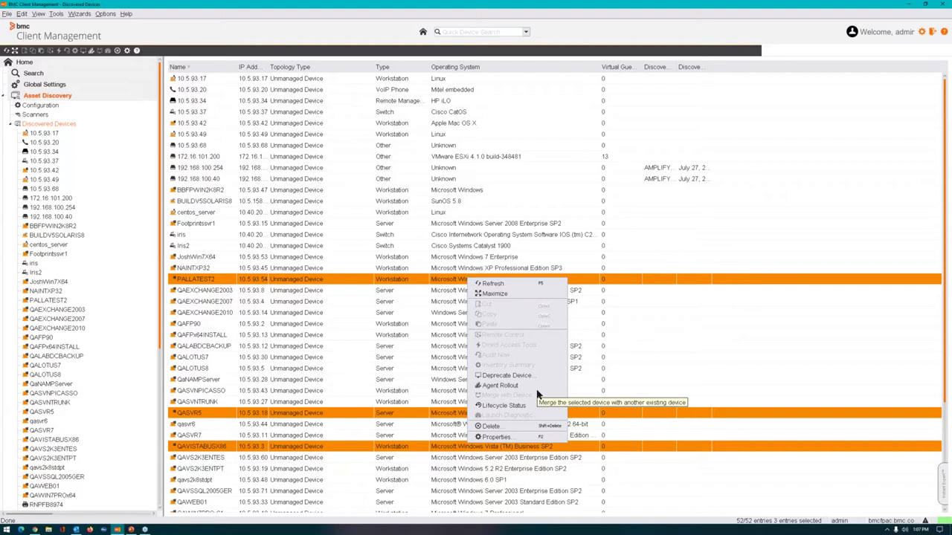
# Collapse Asset Discovery, open the Device Topology graph and inspect the devices connected to AMPLIFY02MASTER up close.
pyautogui.click(10, 125)
pyautogui.click(10, 125)
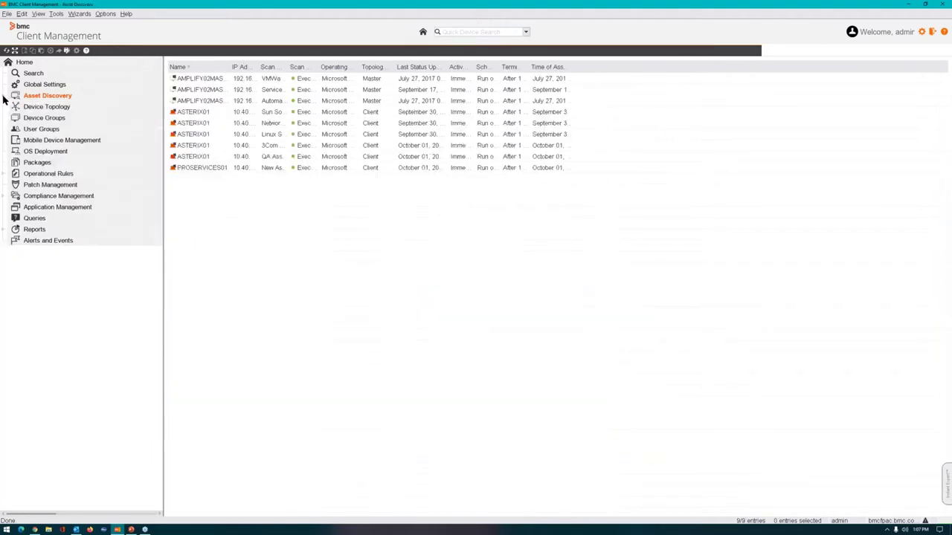
pyautogui.click(6, 97)
pyautogui.click(50, 109)
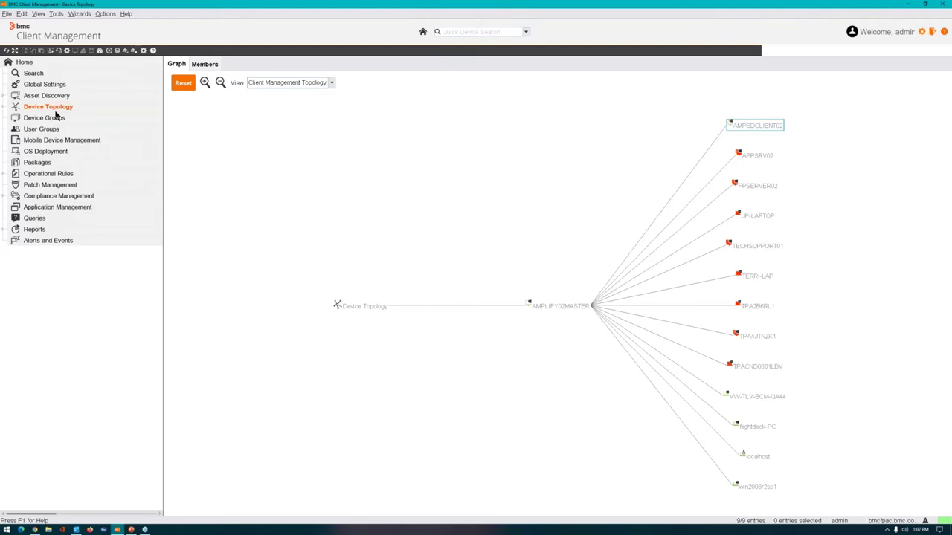
pyautogui.click(205, 84)
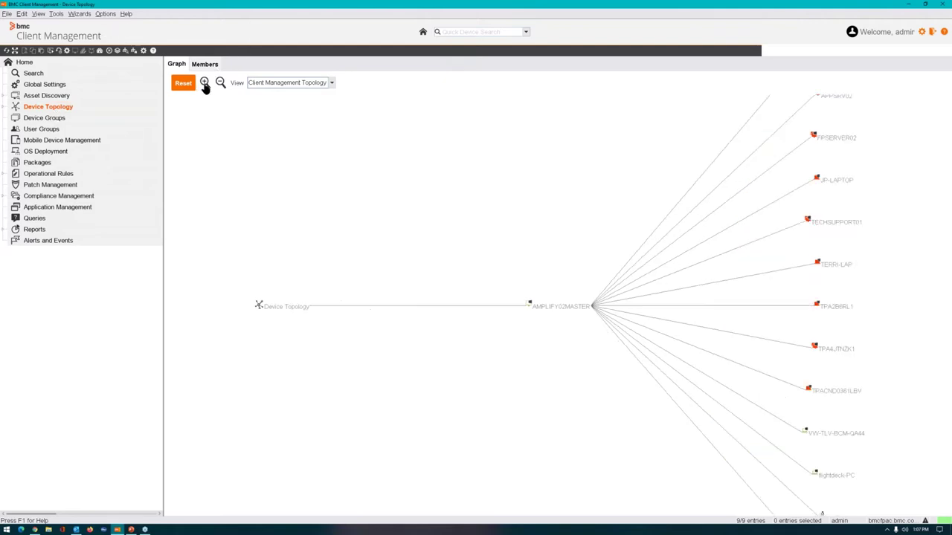
pyautogui.click(204, 83)
pyautogui.moveTo(439, 184); pyautogui.dragTo(196, 230)
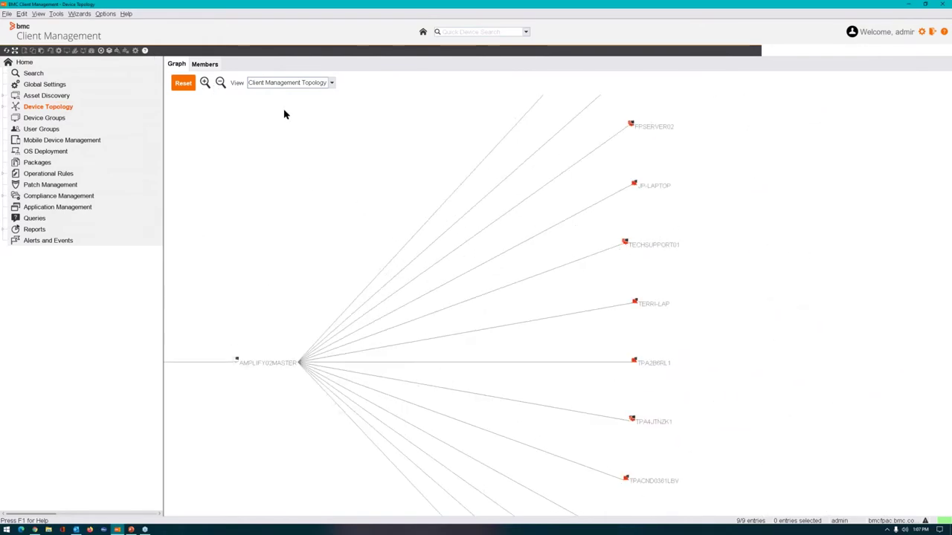
pyautogui.click(221, 83)
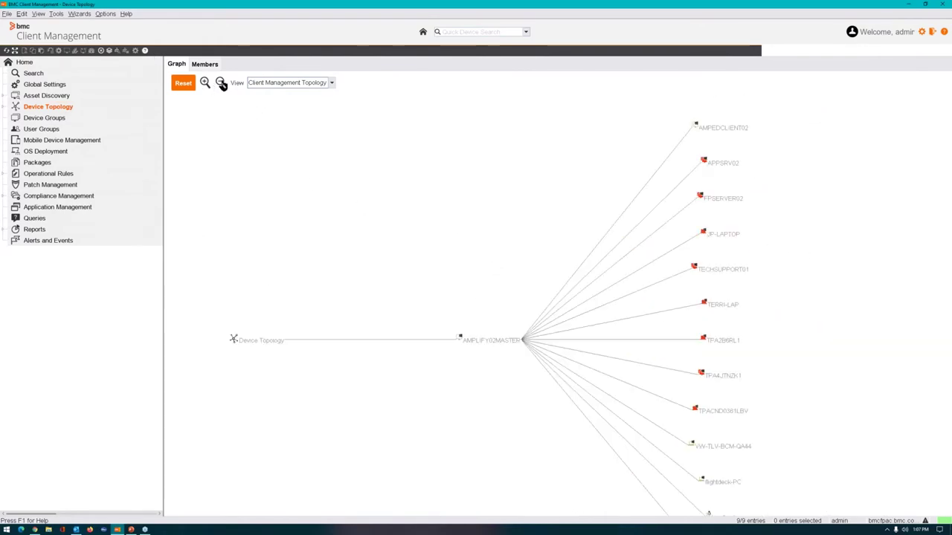
pyautogui.click(221, 83)
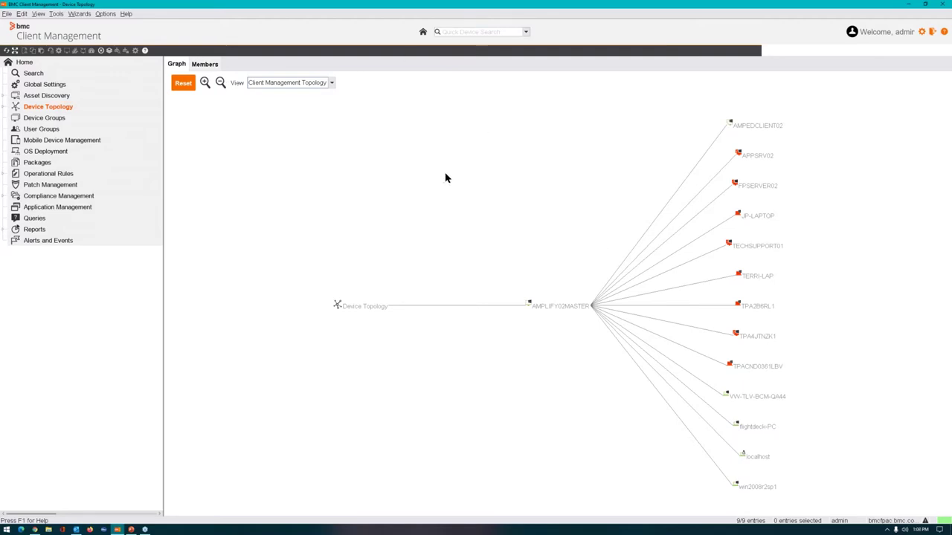
# Switch the topology graph to Network Topology and expand subnet 10.5 down to the devices in 10.5.122.
pyautogui.click(331, 83)
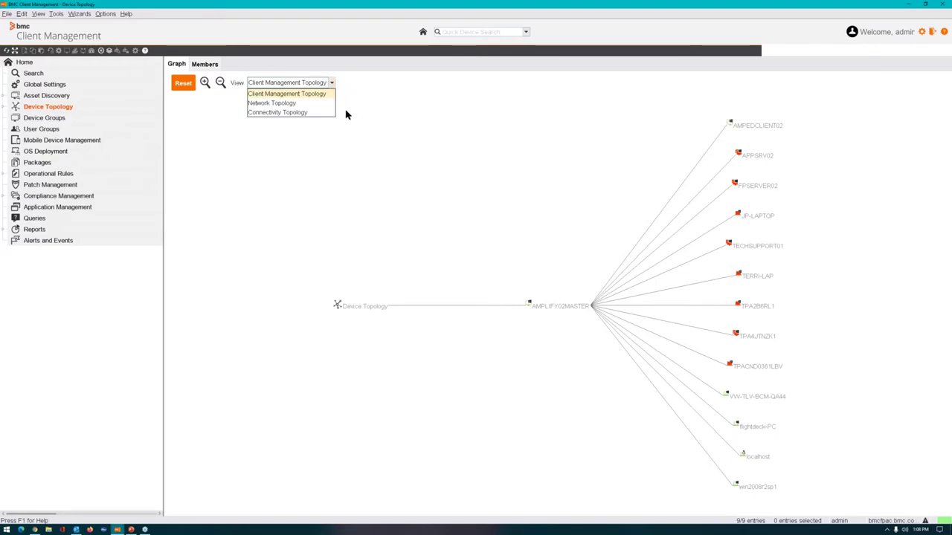
pyautogui.click(325, 102)
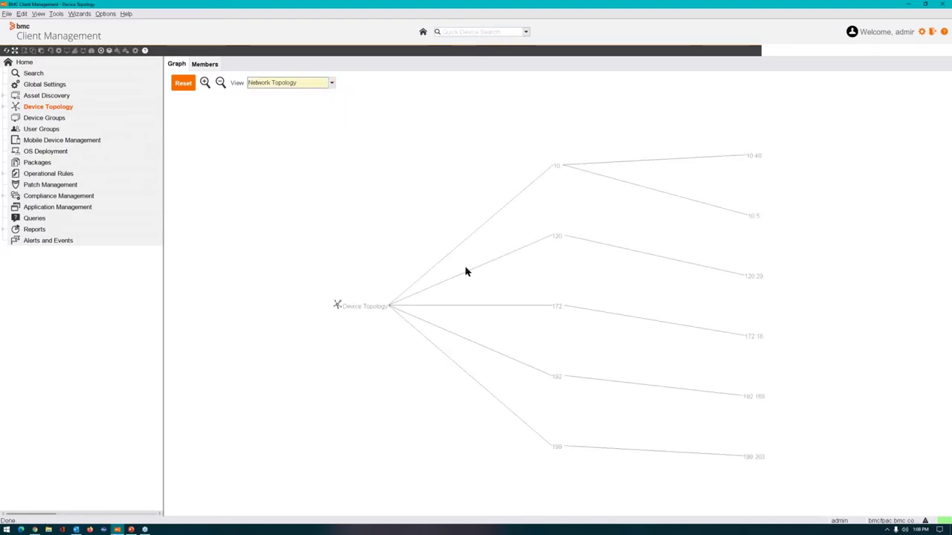
pyautogui.click(754, 155)
pyautogui.click(754, 215)
pyautogui.click(798, 237)
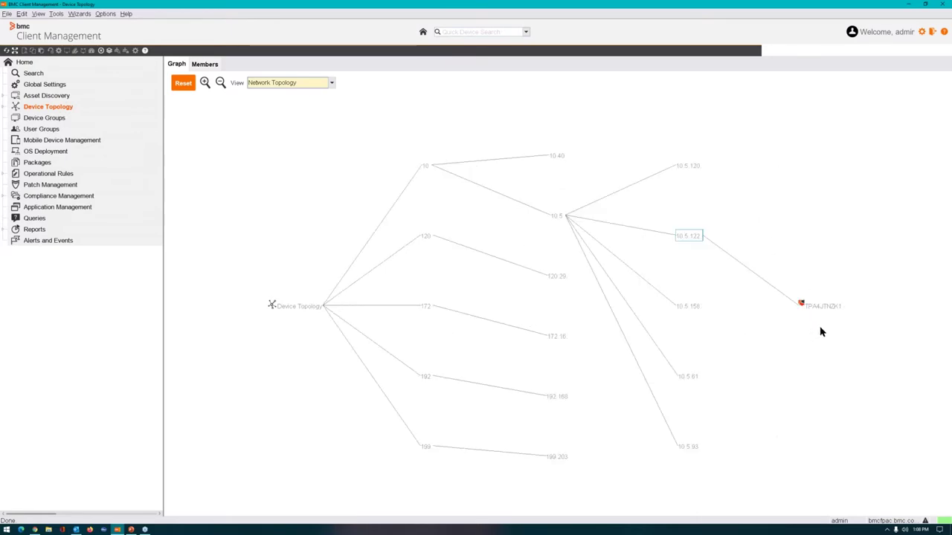
# Switch the topology graph to Connectivity Topology and select the Switch 3300XM node.
pyautogui.click(332, 85)
pyautogui.click(318, 113)
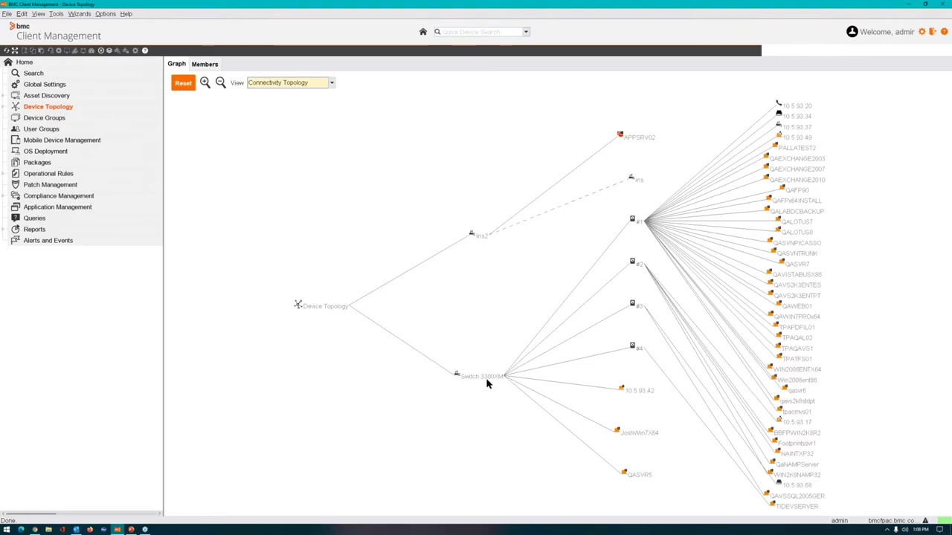
pyautogui.click(487, 381)
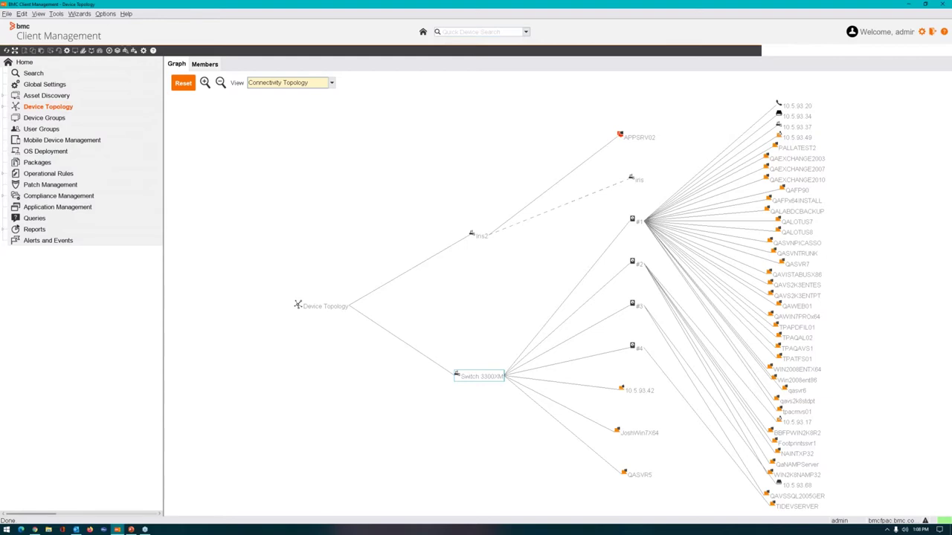
# Return the graph to Client Management Topology and review the software and security data in AMPLIFY02MASTER's inventory summary.
pyautogui.click(332, 83)
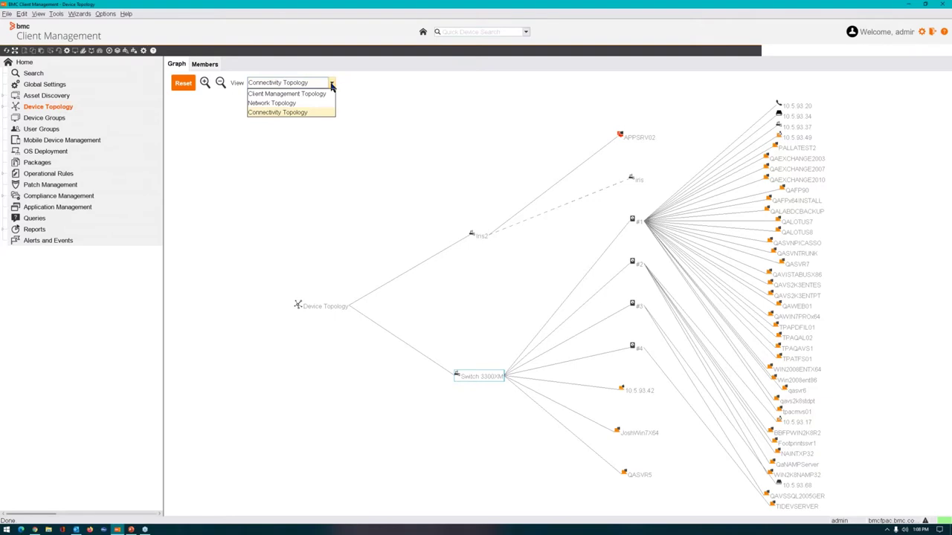
pyautogui.click(329, 94)
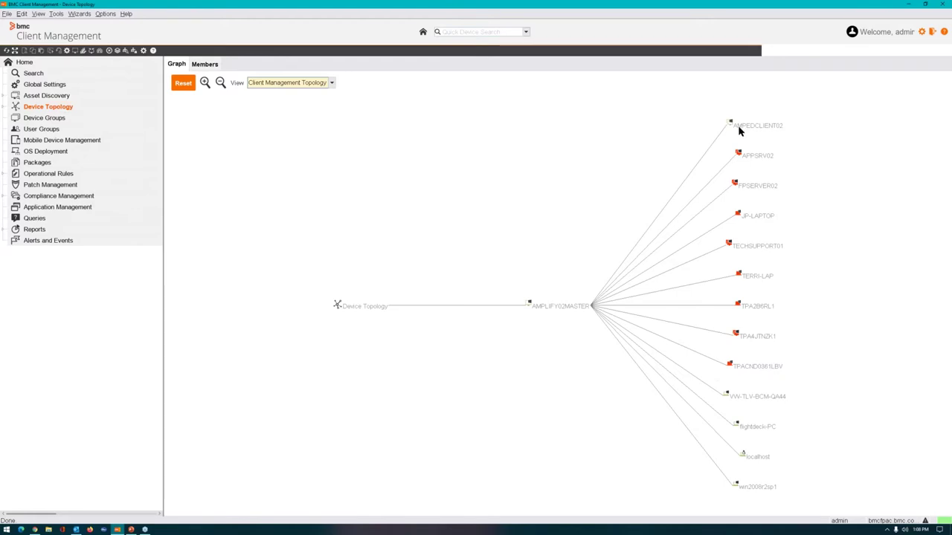
pyautogui.rightClick(580, 311)
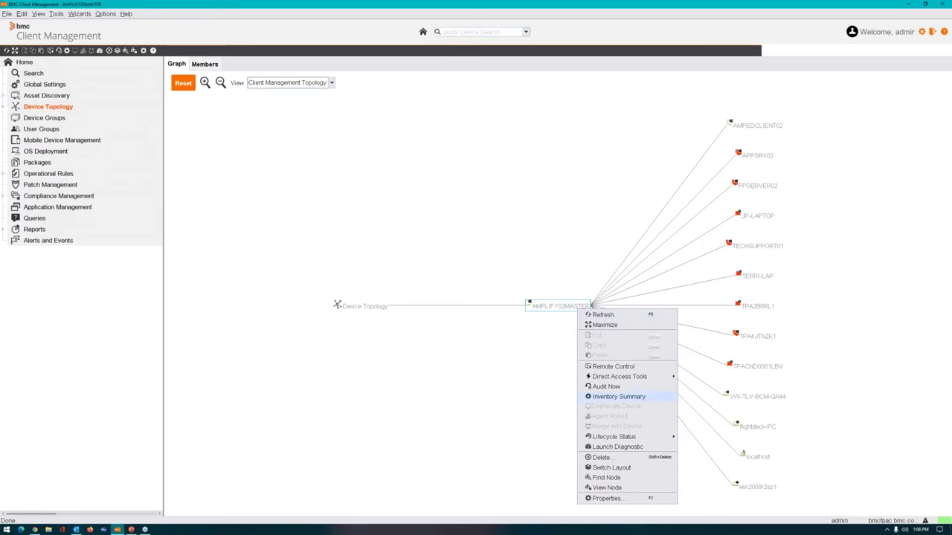
pyautogui.click(619, 396)
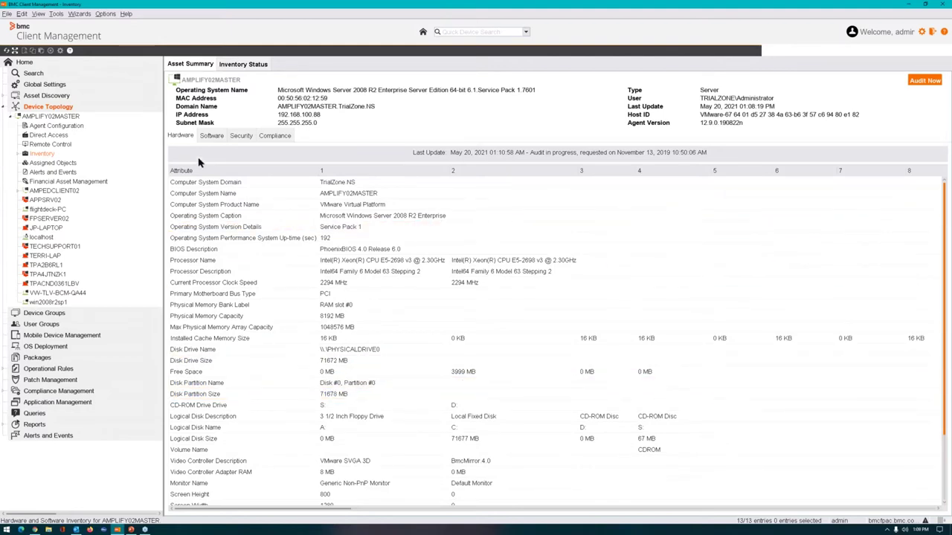
pyautogui.click(221, 137)
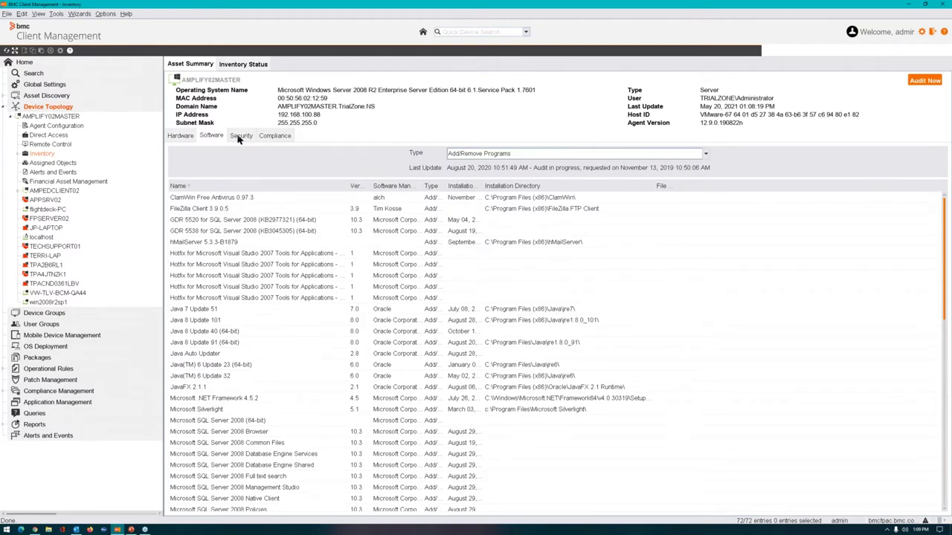
pyautogui.click(239, 136)
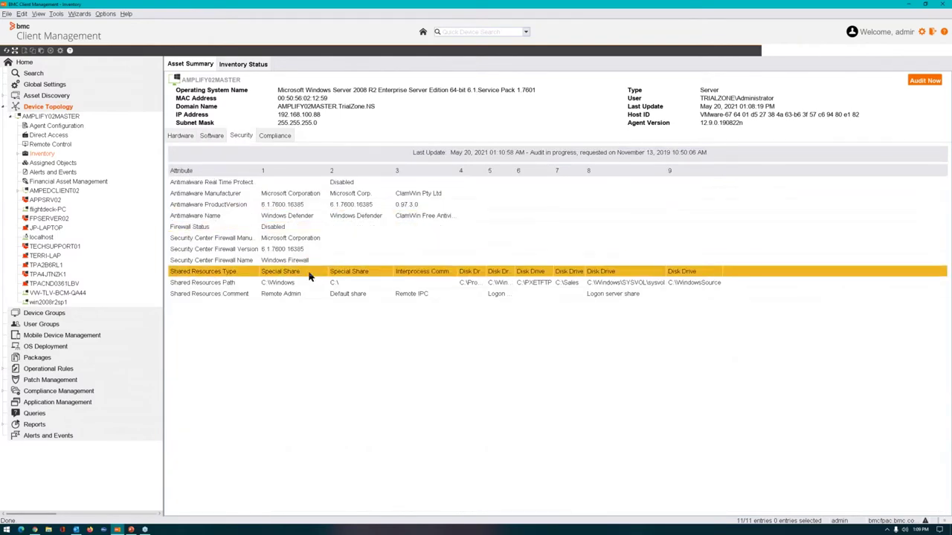
# View the BIOS attributes in AMPLIFY02MASTER's detailed hardware inventory, and collapse the inventory branch again.
pyautogui.click(18, 154)
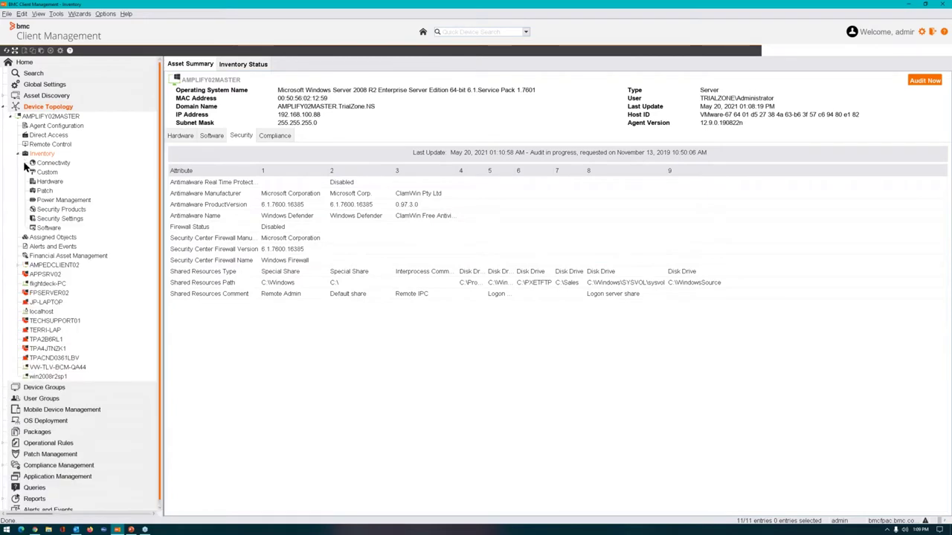
pyautogui.doubleClick(49, 182)
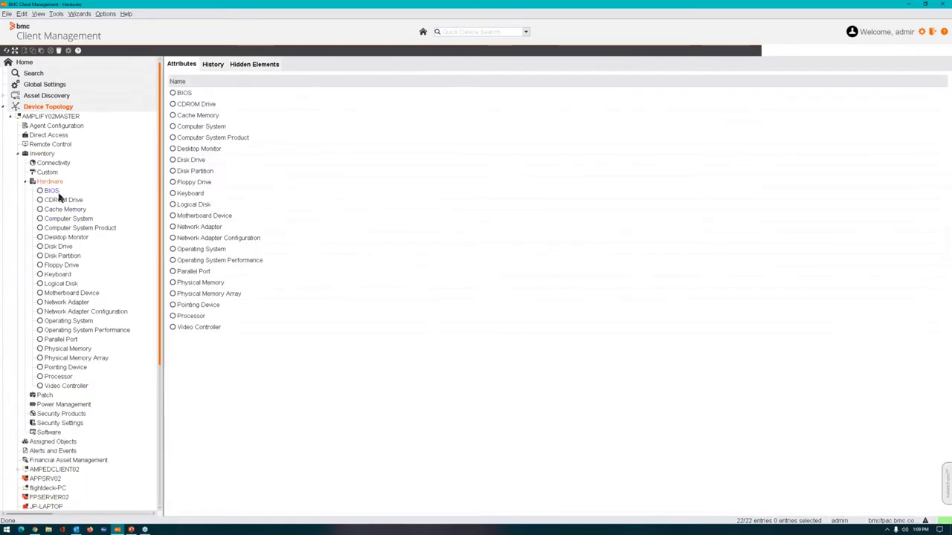
pyautogui.click(55, 193)
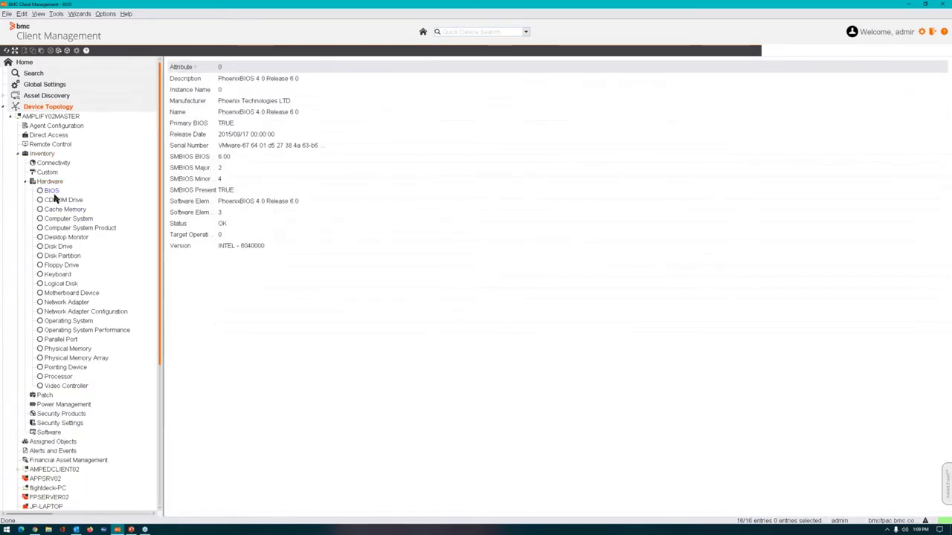
pyautogui.click(26, 183)
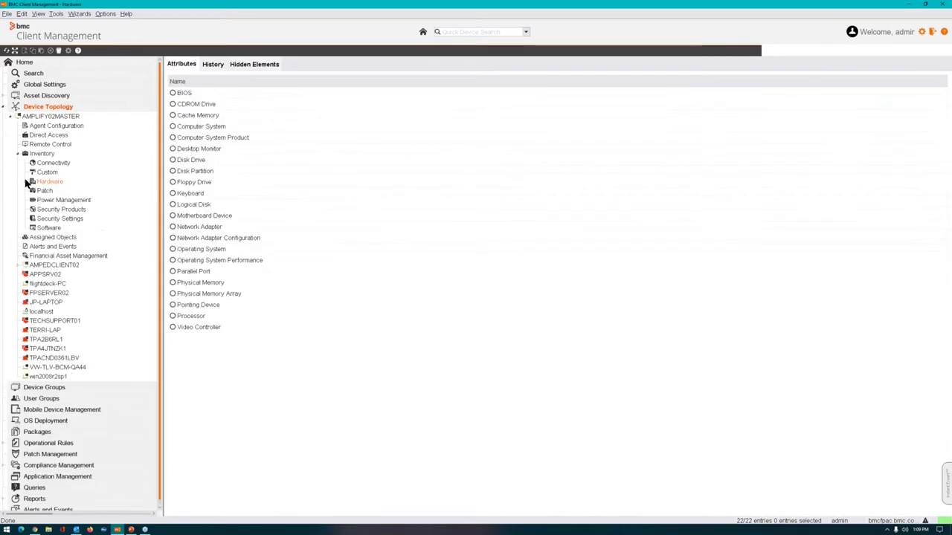
pyautogui.click(18, 156)
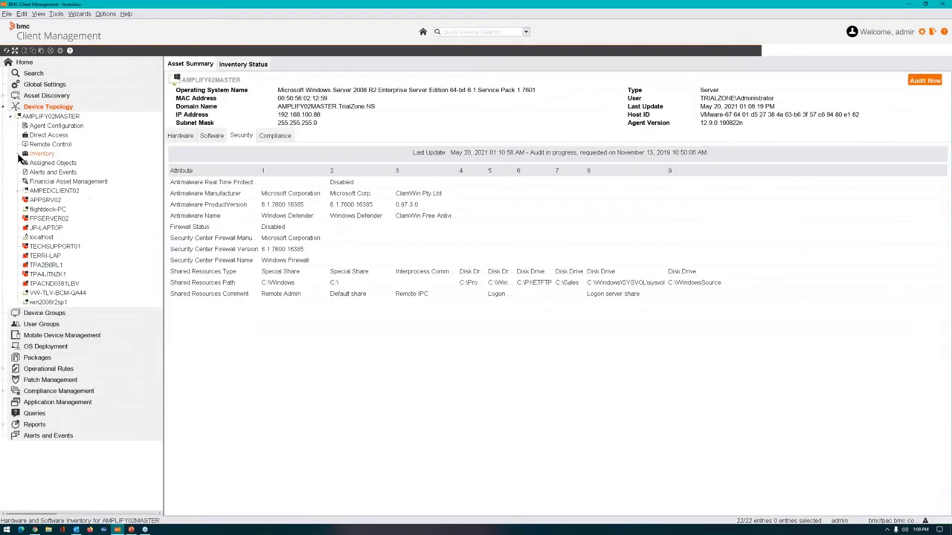
# Return to the Device Topology graph and start a Remote Control session on AMPLIFY02MASTER.
pyautogui.click(50, 118)
pyautogui.click(53, 109)
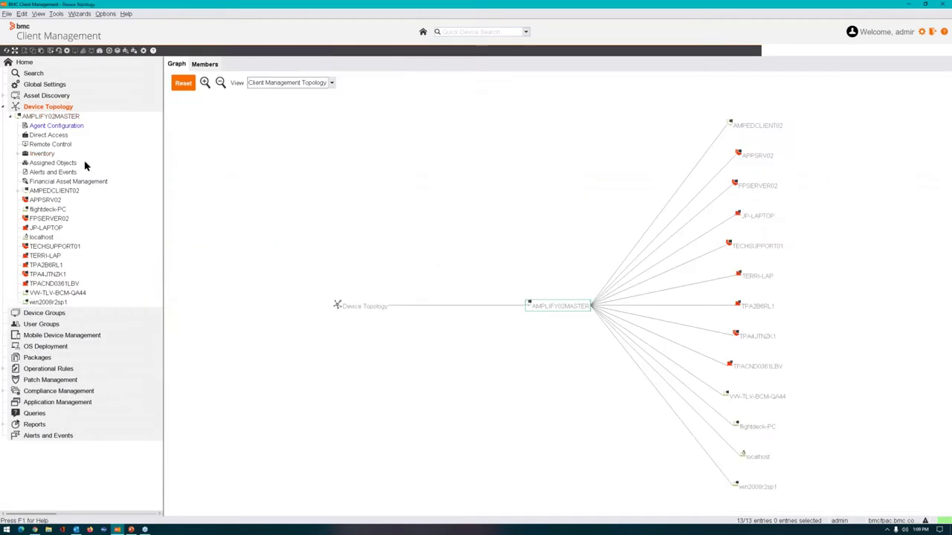
pyautogui.rightClick(562, 305)
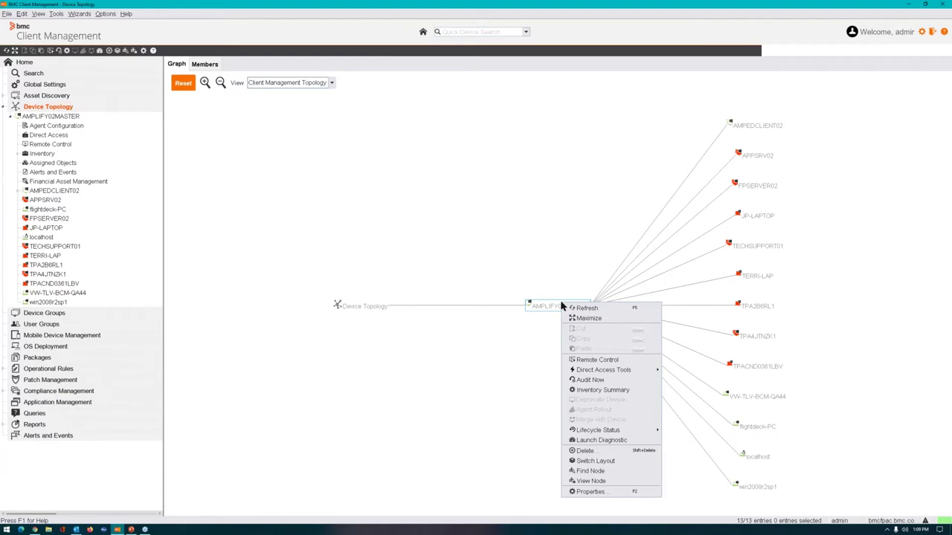
pyautogui.click(644, 361)
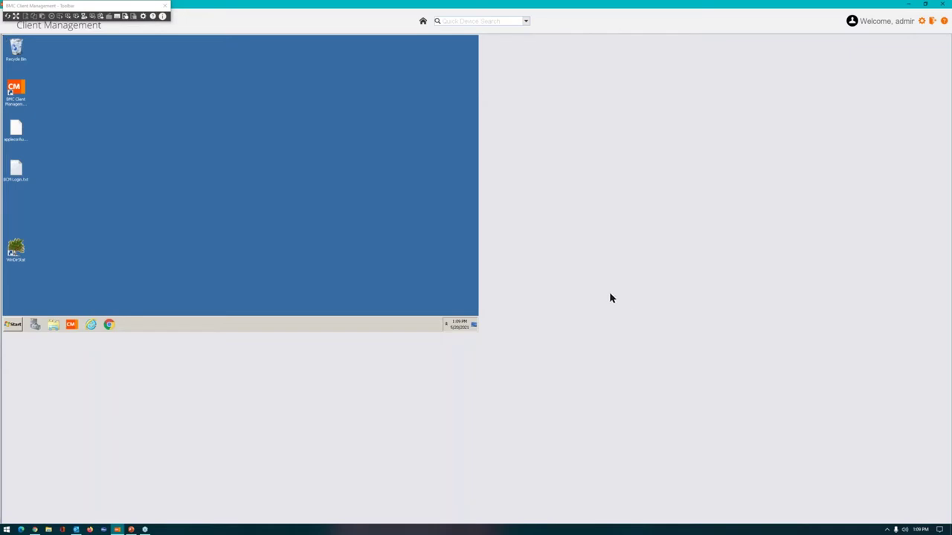
pyautogui.click(90, 325)
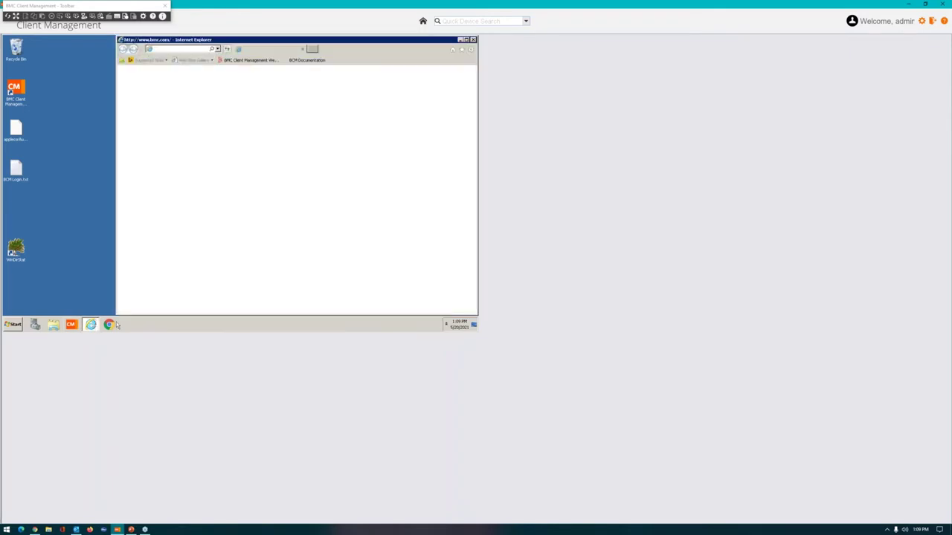
pyautogui.click(209, 49)
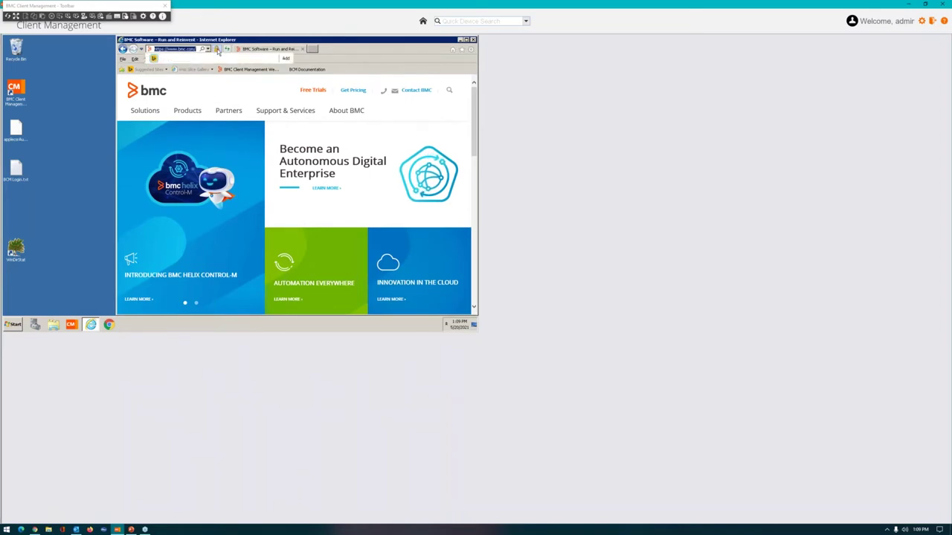
pyautogui.write('http')
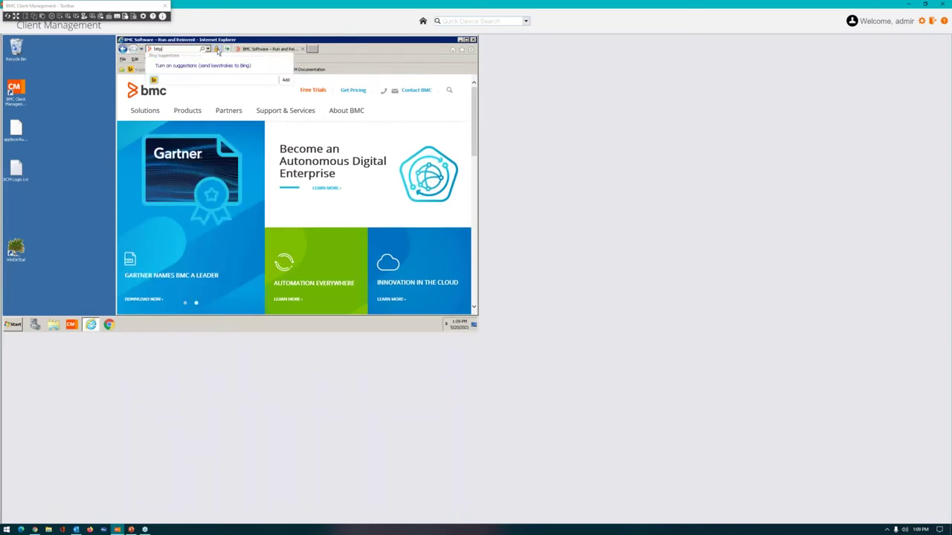
pyautogui.write('s://localhost:1611')
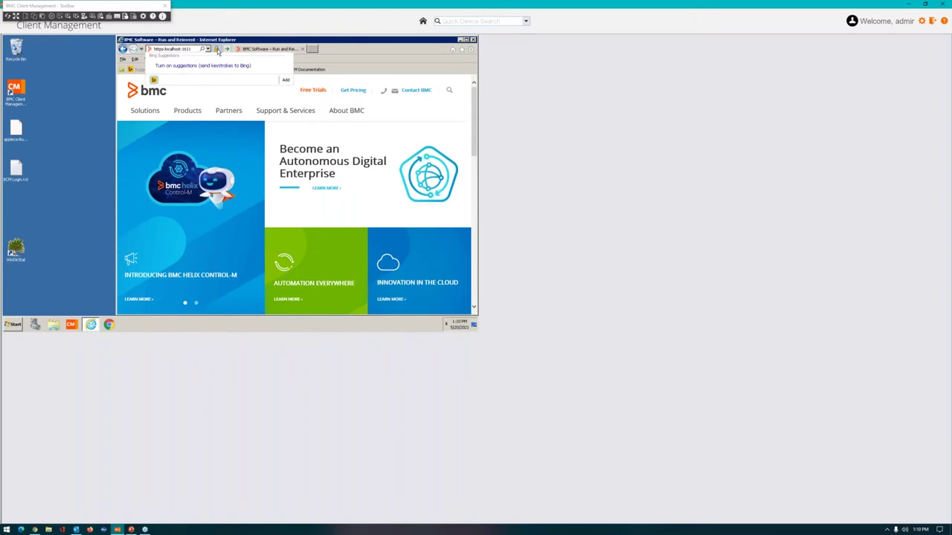
pyautogui.write('/myapps')
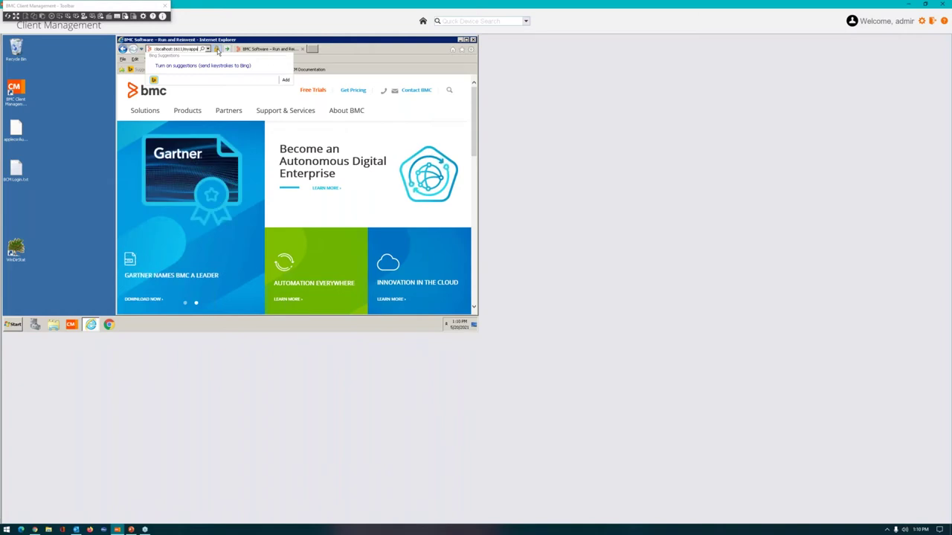
pyautogui.click(217, 49)
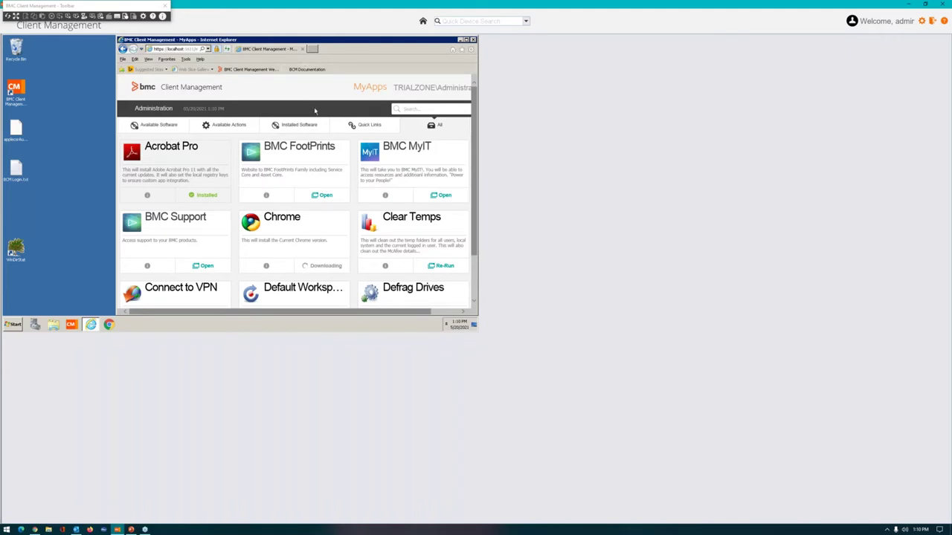
# Check the Clear Temps details and browse the rest of the MyApps catalog down to Visio 2013.
pyautogui.moveTo(384, 266)
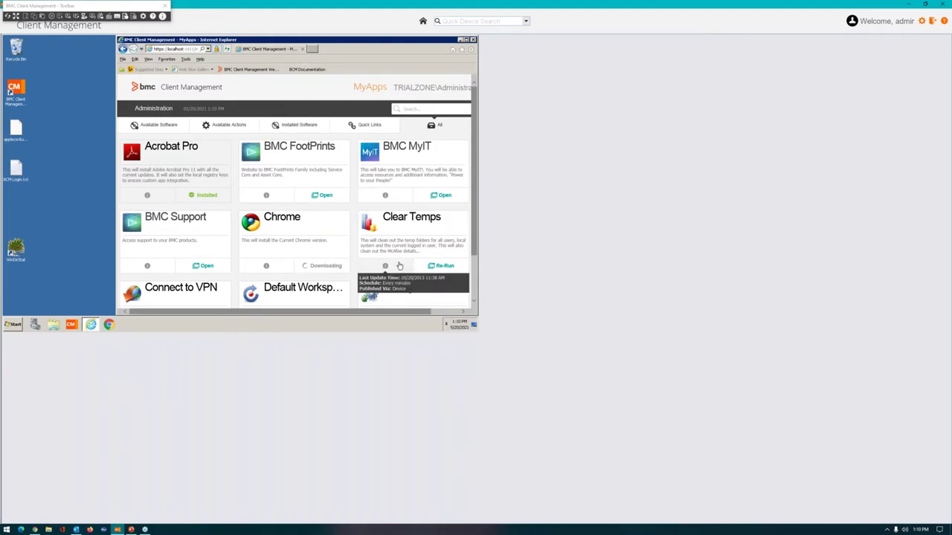
pyautogui.scroll(-5, 400, 266)
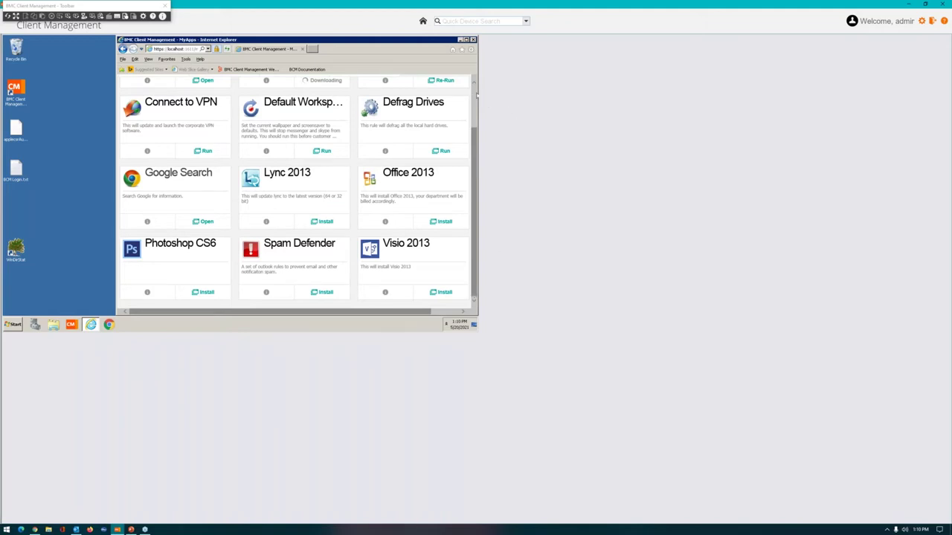
pyautogui.scroll(2, 476, 94)
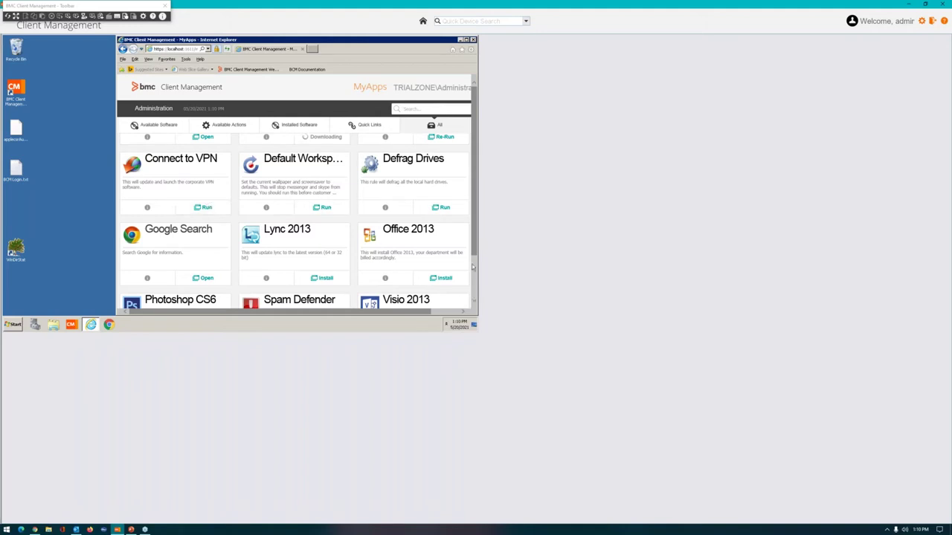
pyautogui.scroll(-2, 474, 271)
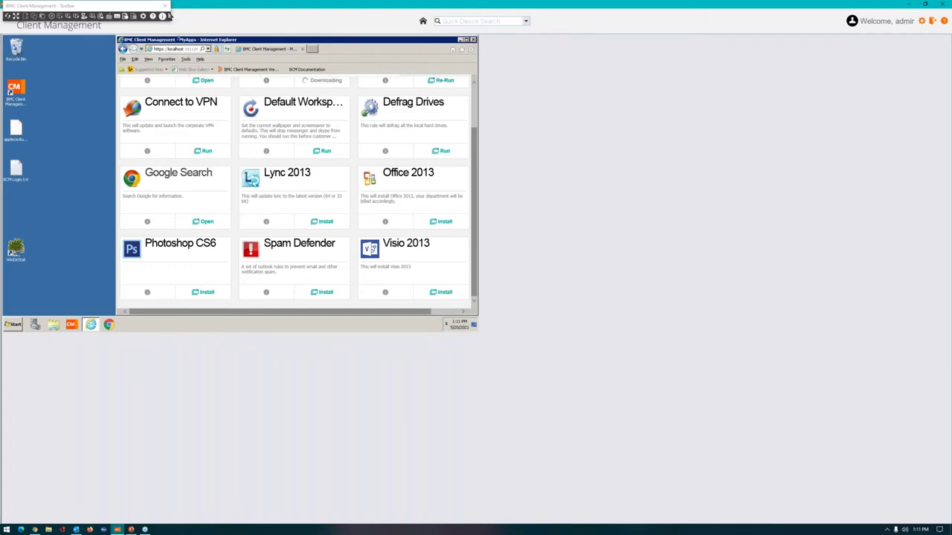
# Close Internet Explorer on the remote desktop and disconnect the Remote Control session on AMPLIFY02MASTER.
pyautogui.click(164, 14)
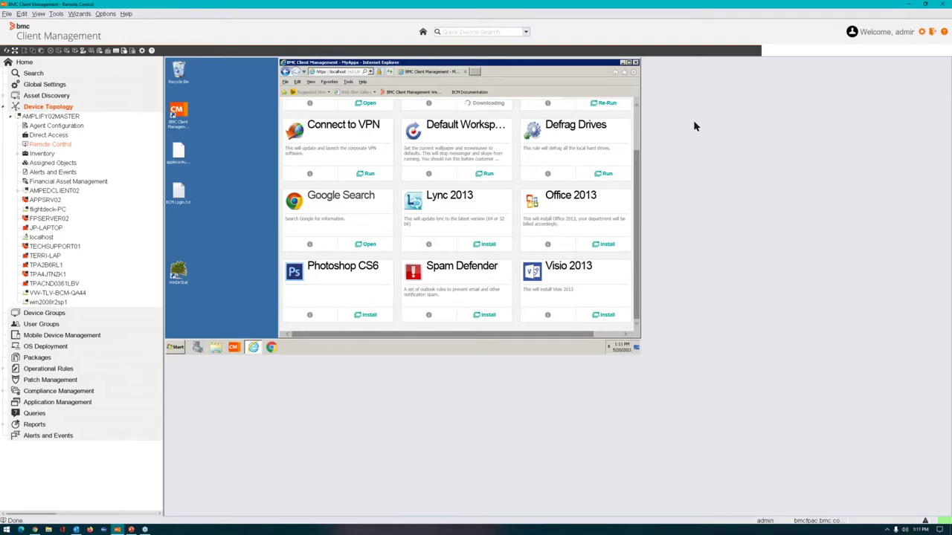
pyautogui.click(635, 63)
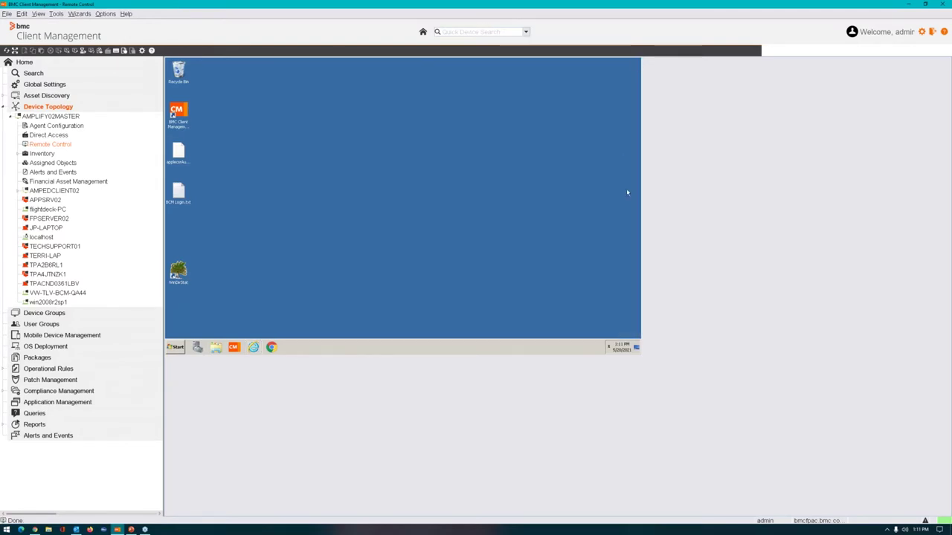
pyautogui.rightClick(42, 145)
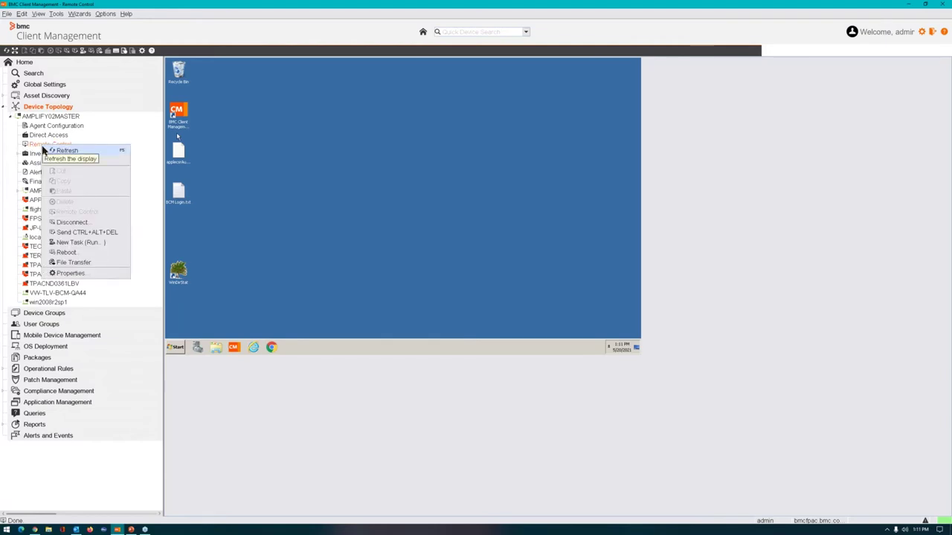
pyautogui.click(81, 223)
pyautogui.click(492, 285)
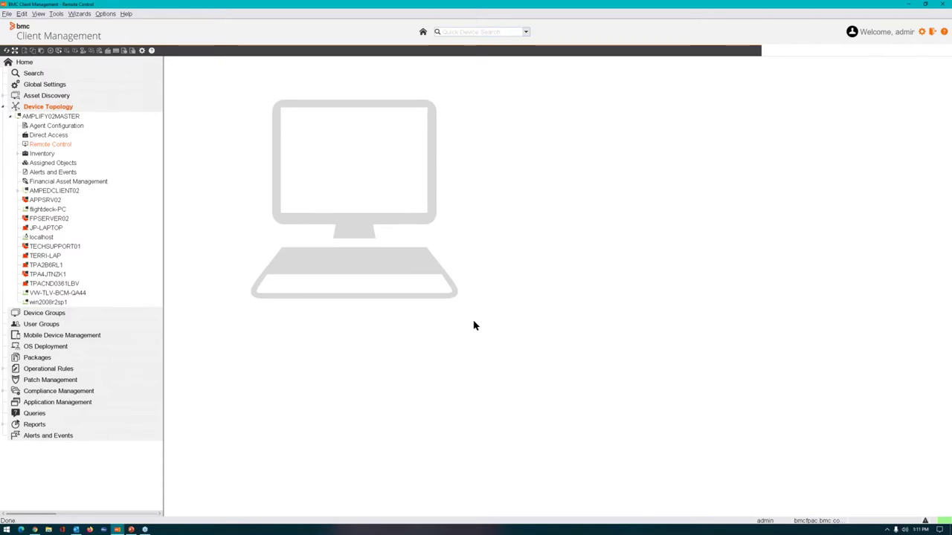
# Switch to the web console in Chrome and view AMPLIFY02MASTER's detailed properties and hardware inventory.
pyautogui.click(37, 529)
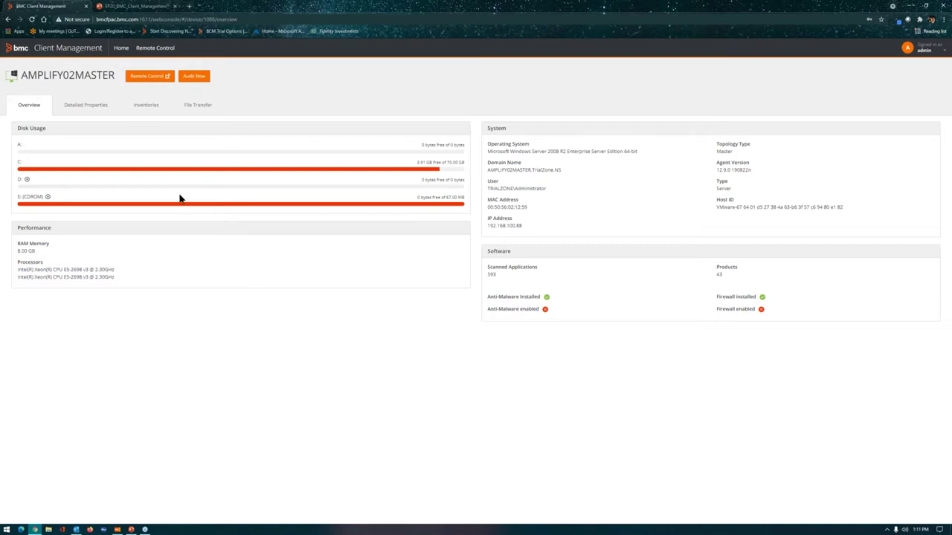
pyautogui.click(102, 108)
pyautogui.click(151, 113)
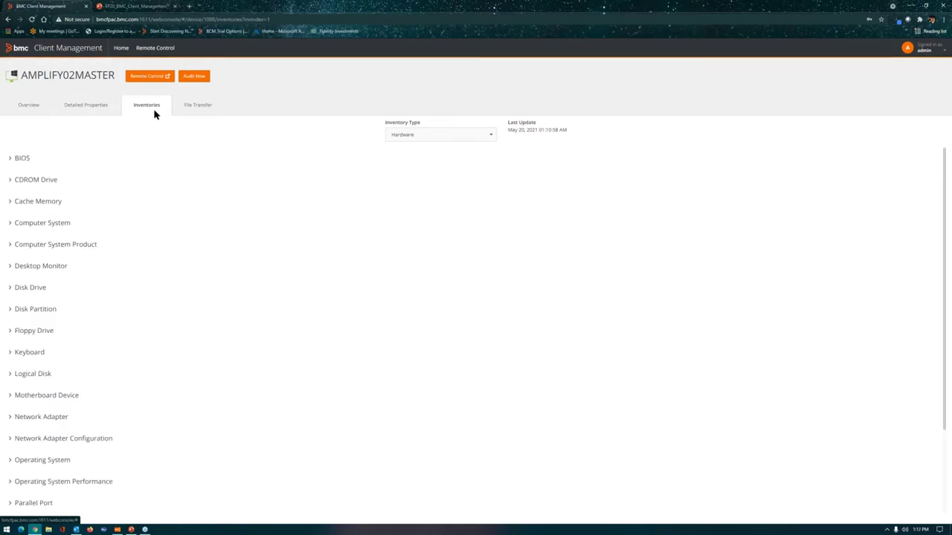
# Generate a Remote Control on Request session for 64 bit Windows using the Windows X64 - Master Server package.
pyautogui.click(154, 48)
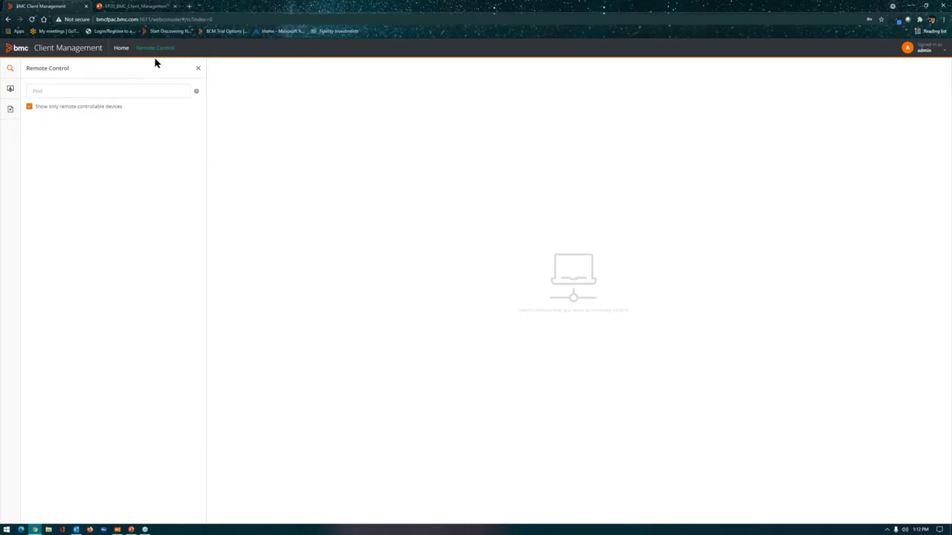
pyautogui.click(12, 89)
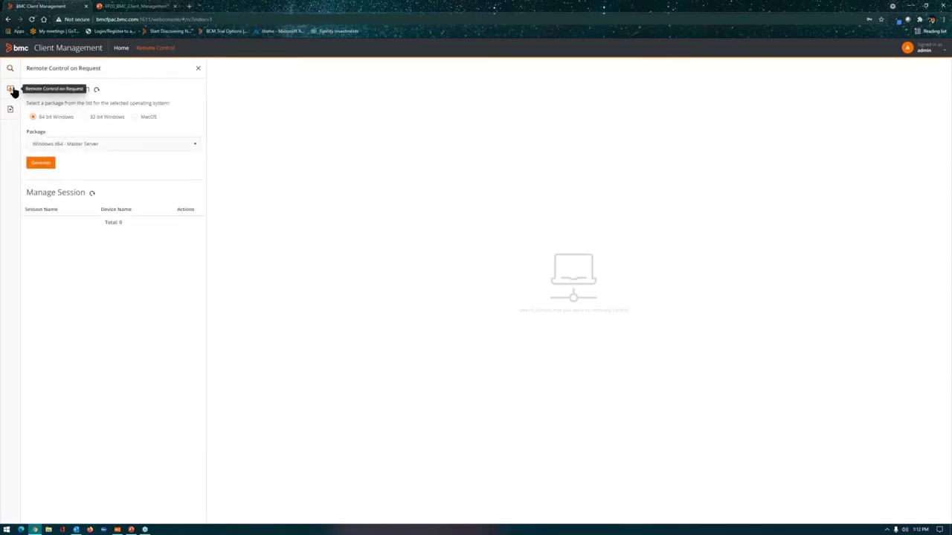
pyautogui.click(41, 164)
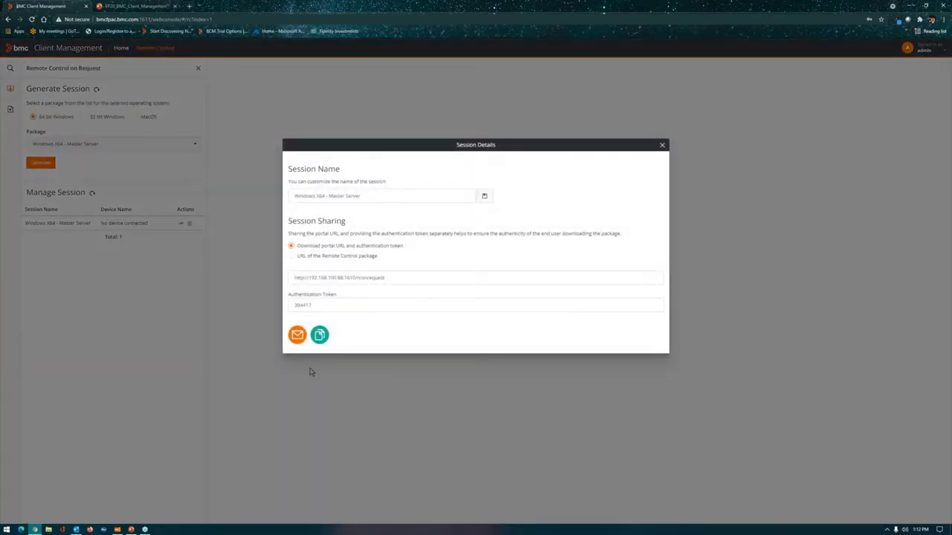
# Preview and discard the session's invitation e-mail, and copy the download portal URL before closing the session details.
pyautogui.click(296, 336)
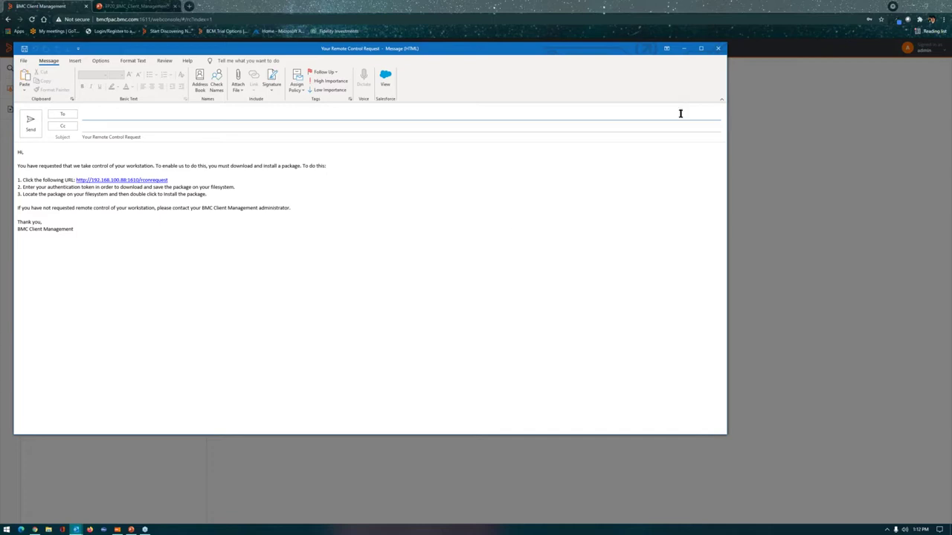
pyautogui.click(718, 55)
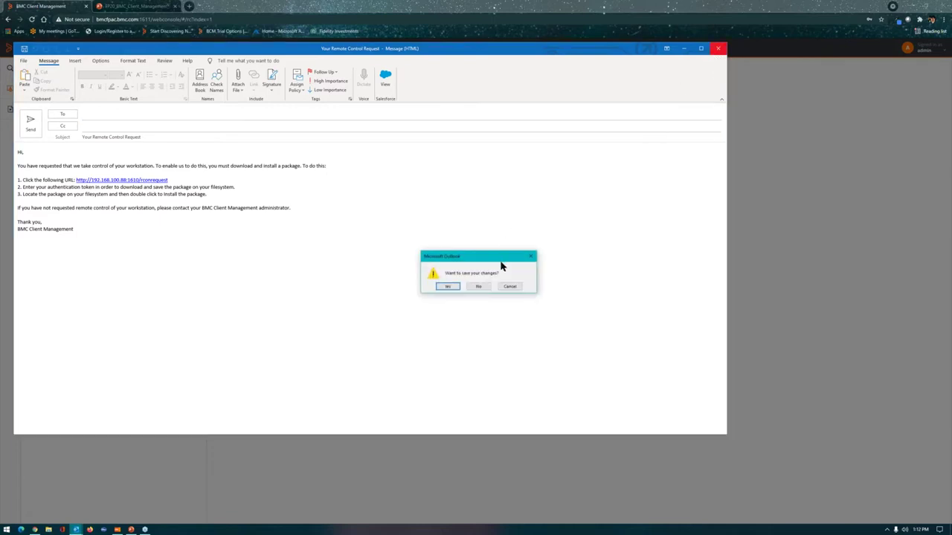
pyautogui.click(482, 288)
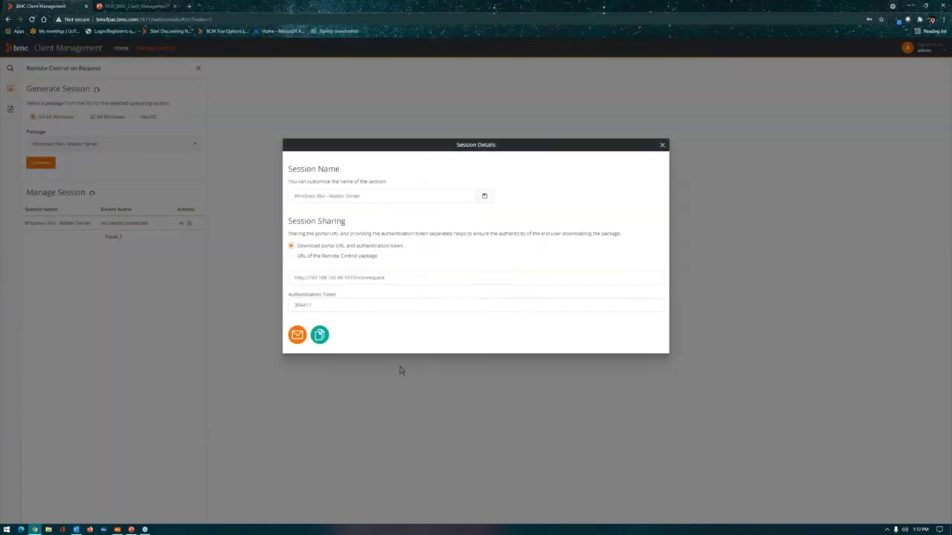
pyautogui.click(320, 335)
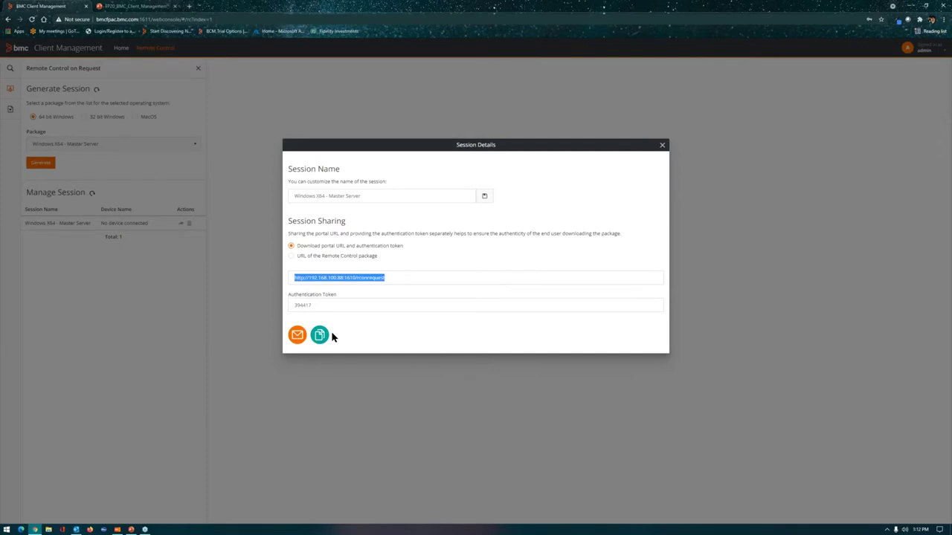
pyautogui.click(663, 147)
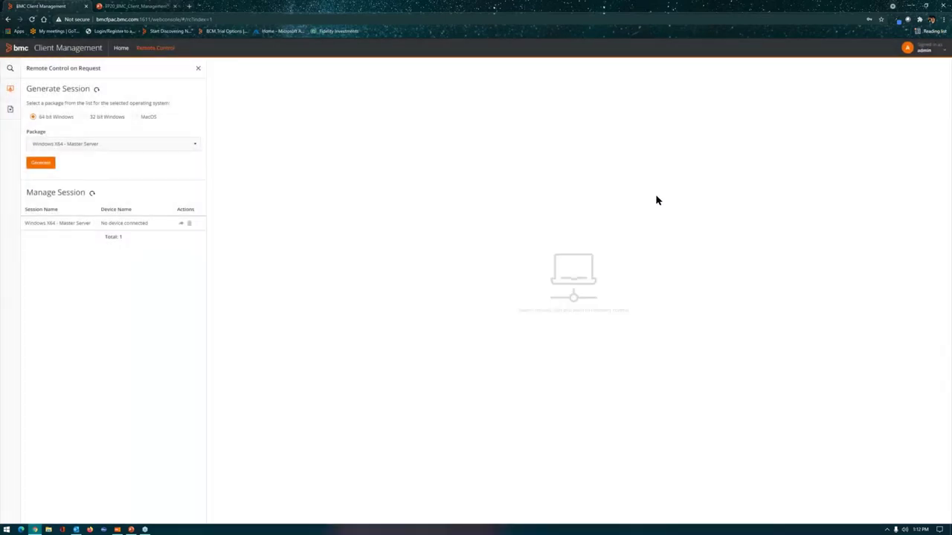
# Return to AMPLIFY02MASTER's overview page from the web console home and access its Remote Control option.
pyautogui.click(122, 49)
pyautogui.click(232, 169)
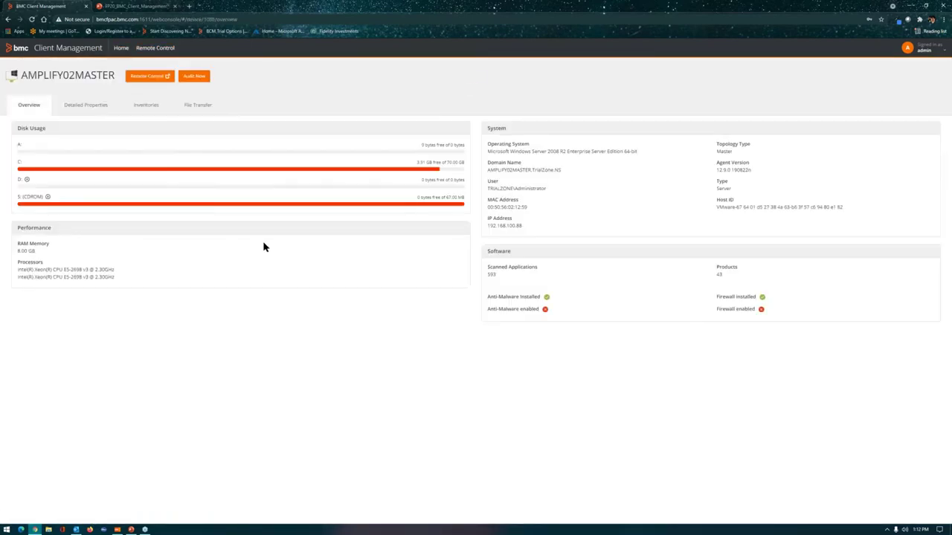
pyautogui.click(151, 79)
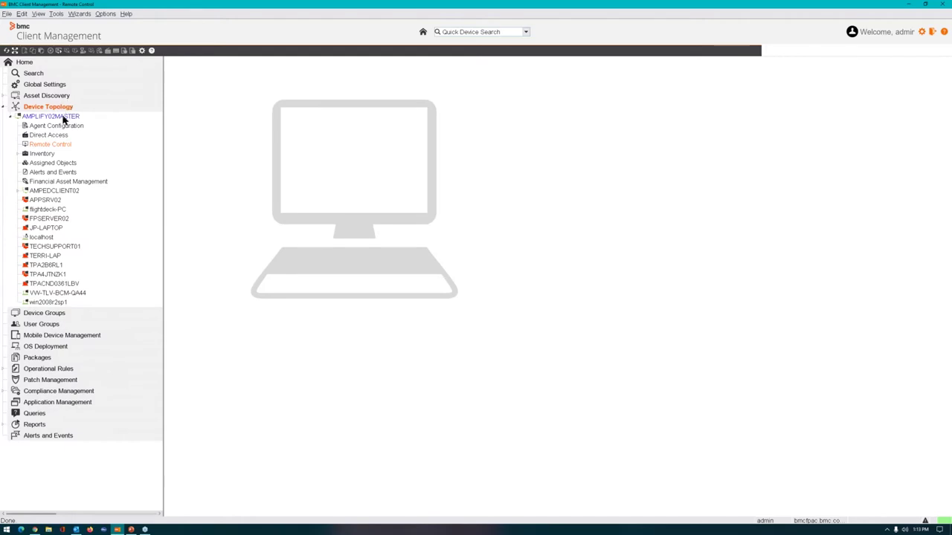
# In the desktop Client Management console, view the missing patches in AMPLIFY02MASTER's patch inventory.
pyautogui.click(17, 154)
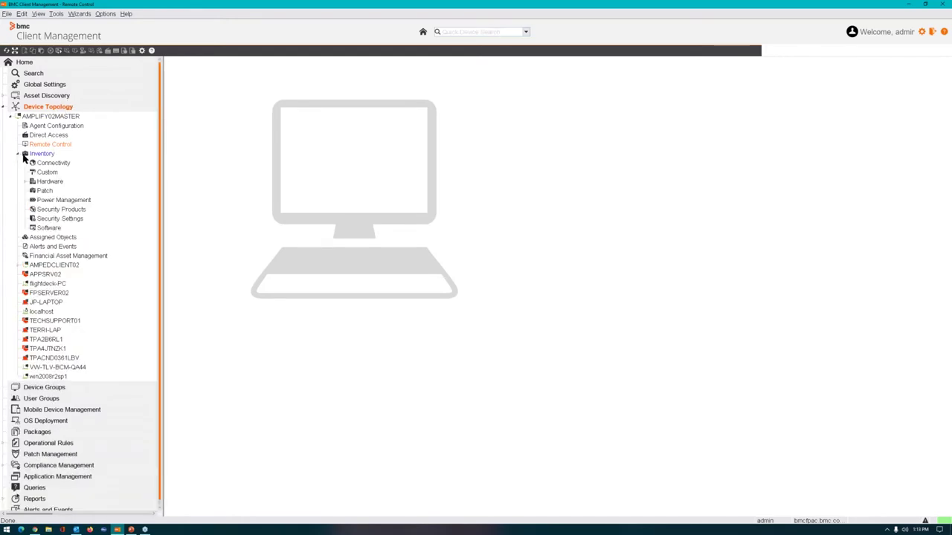
pyautogui.click(44, 190)
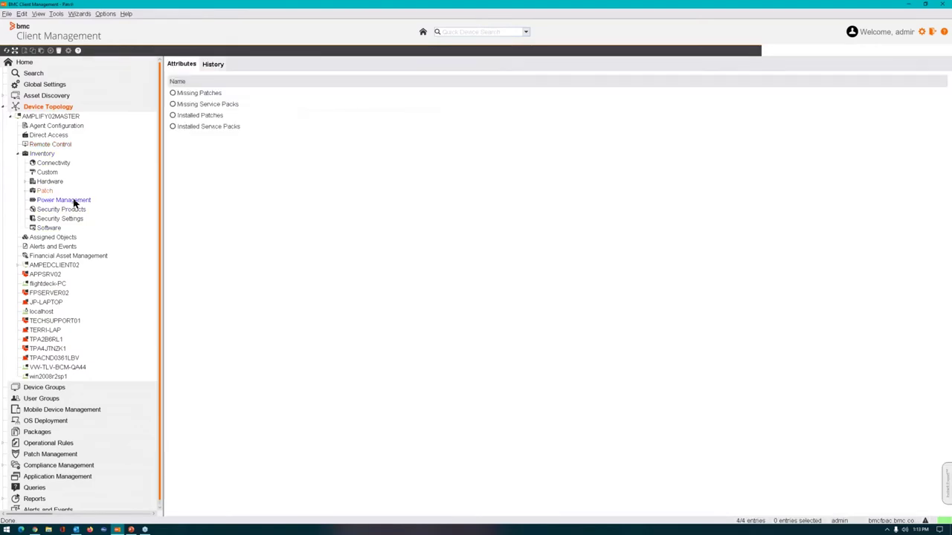
pyautogui.click(26, 191)
pyautogui.click(56, 201)
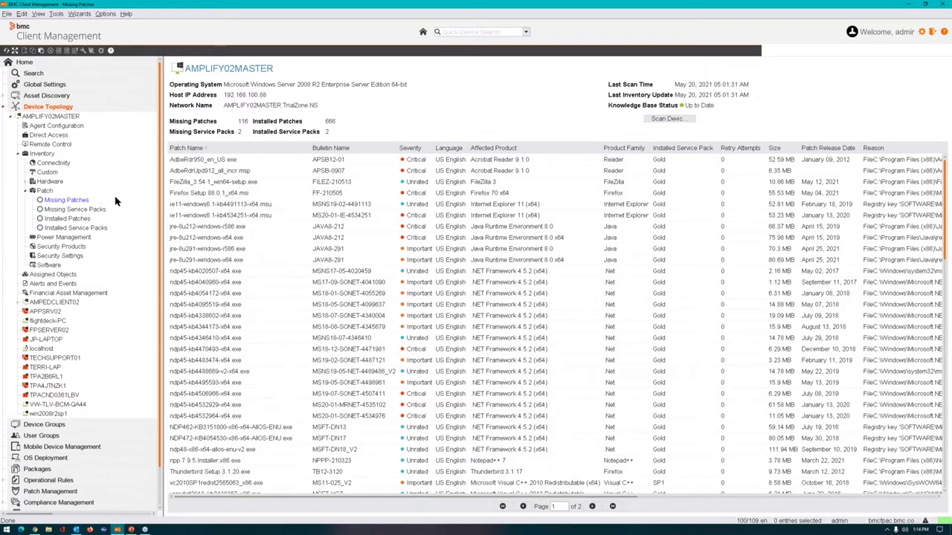
# View the Patch/Service Pack Distribution Wizard's deployment type options for the MS20-01-IE-4534251 patch, and cancel the wizard.
pyautogui.click(375, 216)
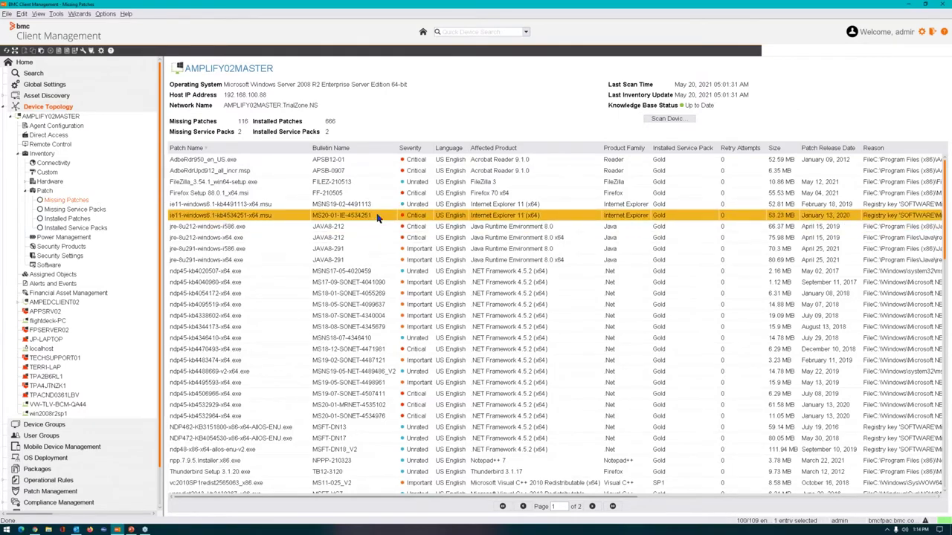
pyautogui.rightClick(378, 218)
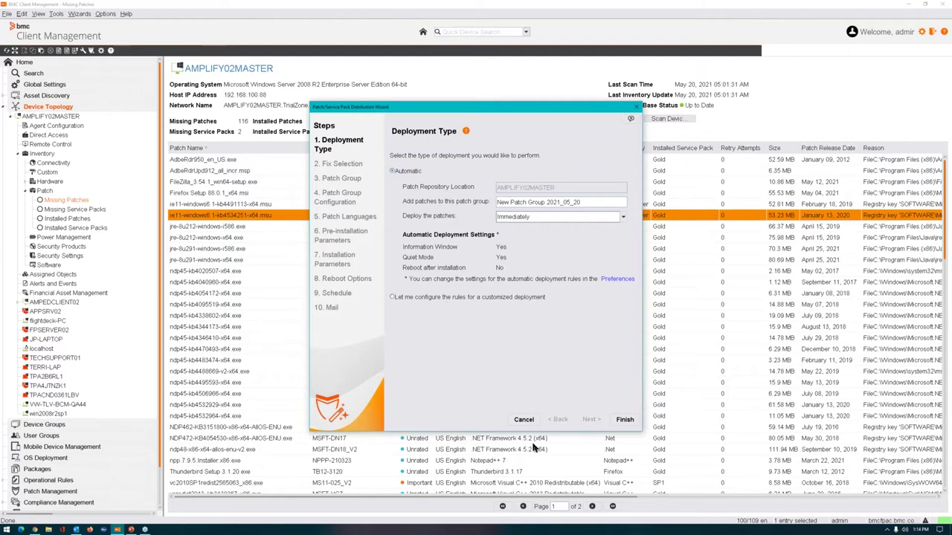
pyautogui.click(524, 421)
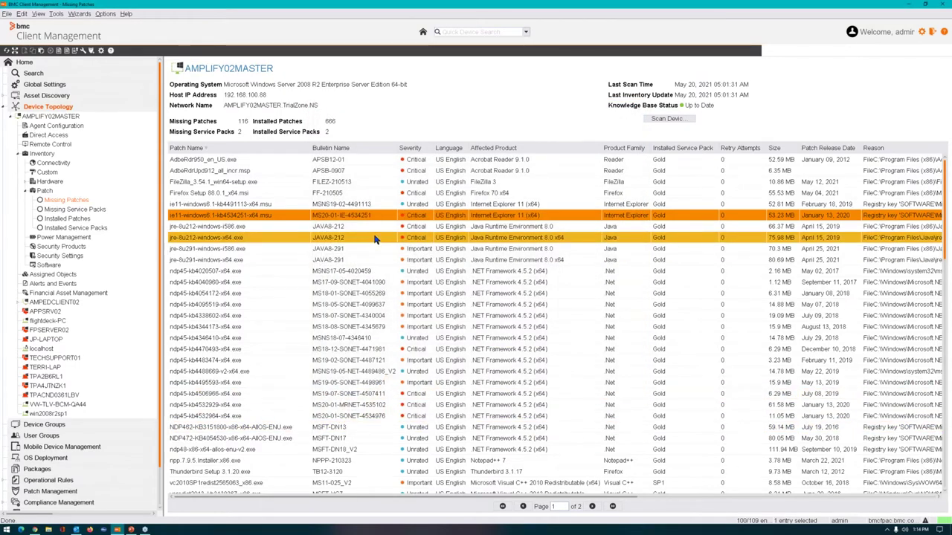
# Collapse the inventory branch and review the Financial Asset Management properties of AMPLIFY02MASTER without saving changes.
pyautogui.click(27, 192)
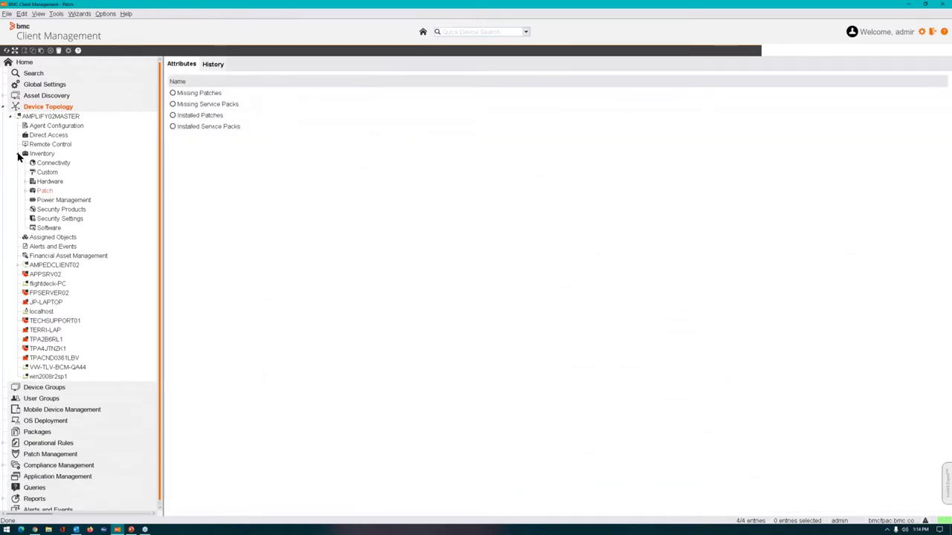
pyautogui.click(22, 155)
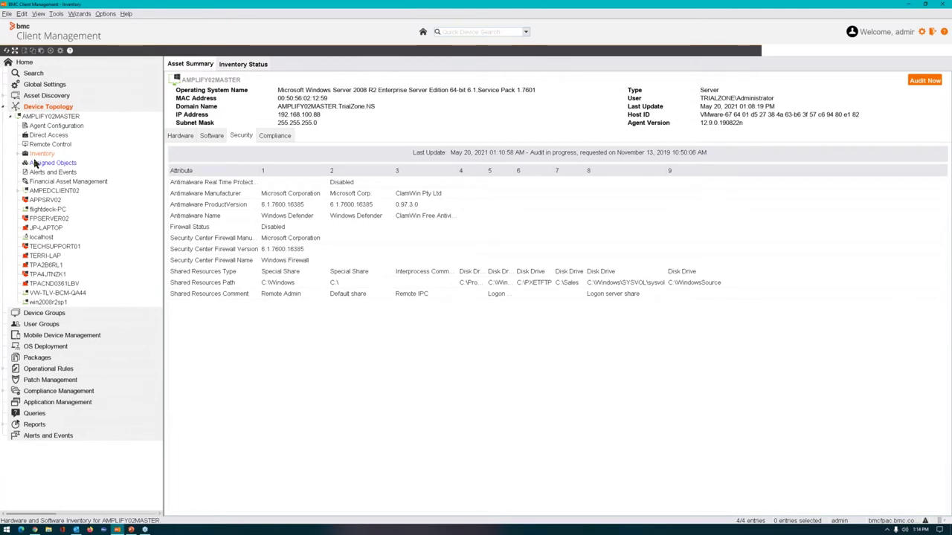
pyautogui.click(57, 182)
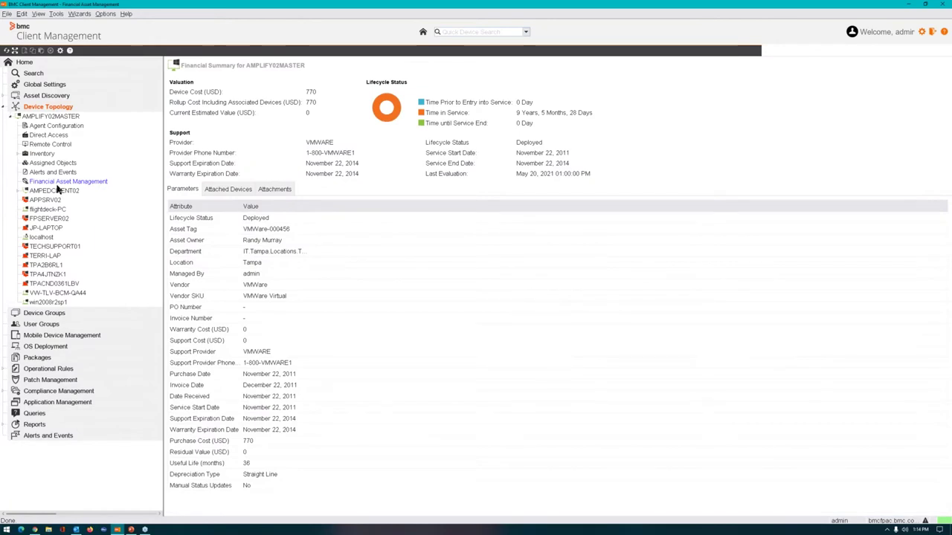
pyautogui.doubleClick(362, 296)
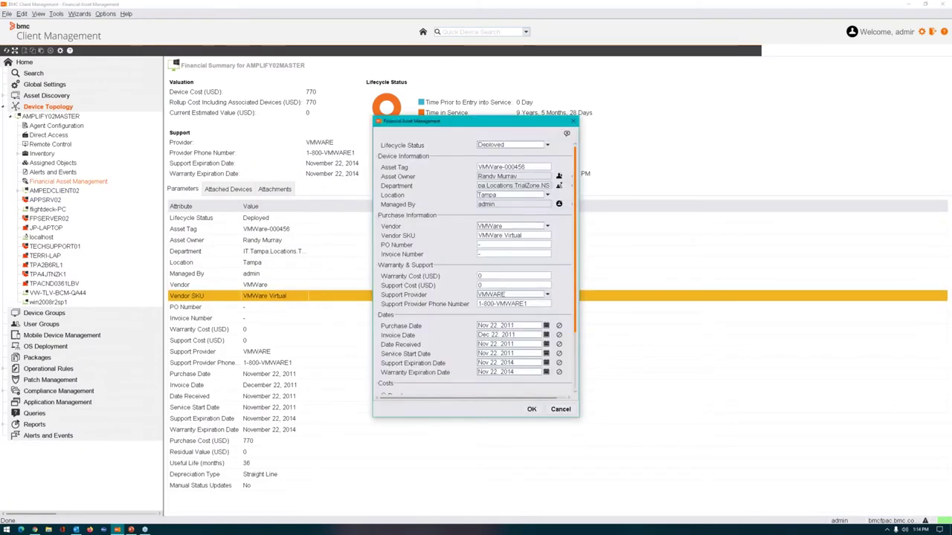
pyautogui.scroll(-2, 467, 330)
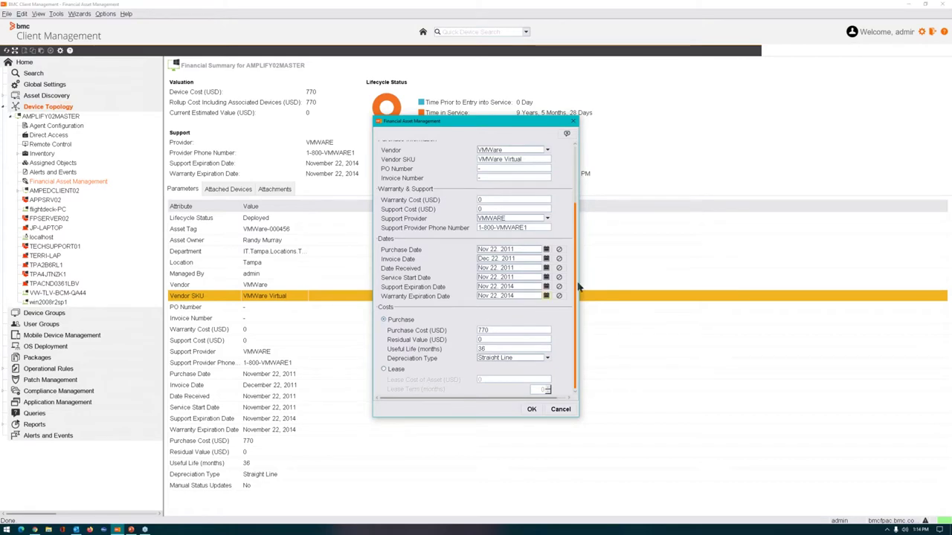
pyautogui.scroll(2, 508, 285)
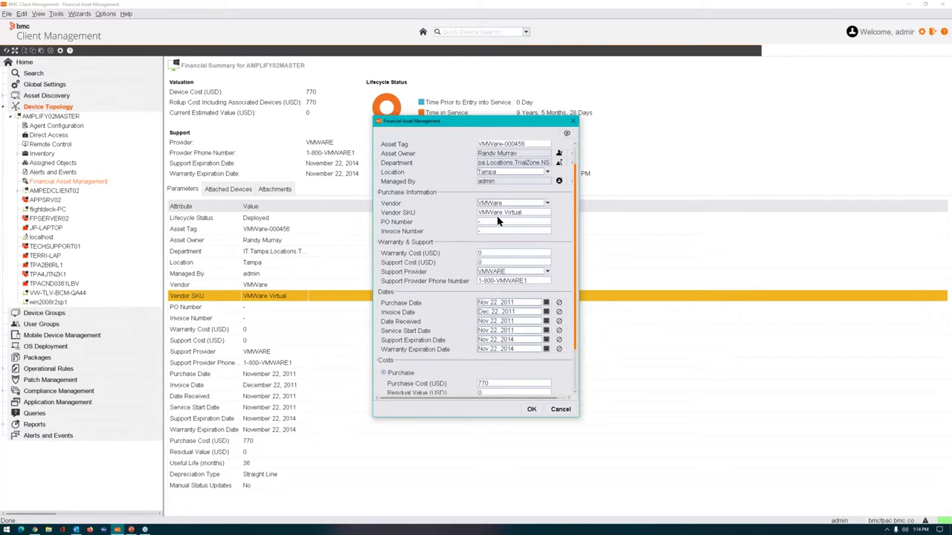
pyautogui.click(567, 410)
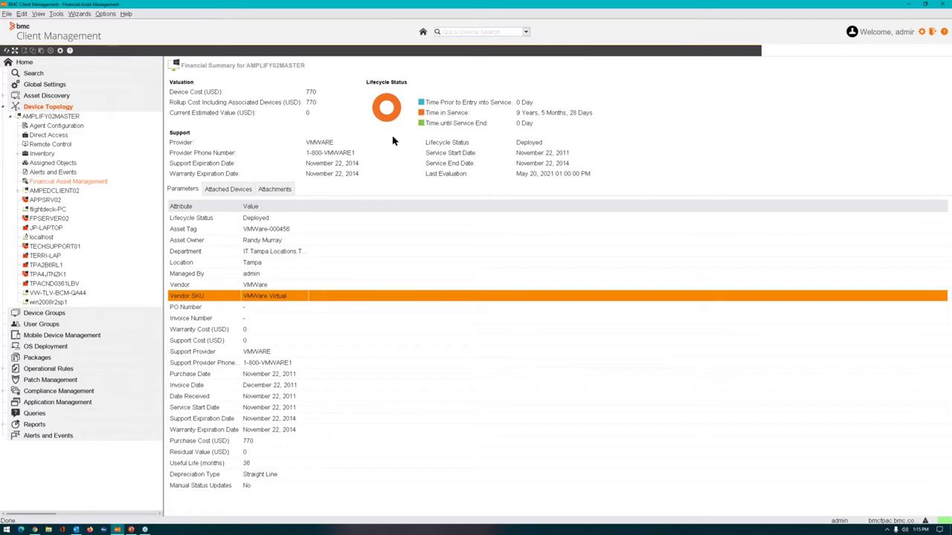
# Collapse the AMPLIFY02MASTER and Device Topology branches to return to the topology graph.
pyautogui.click(13, 116)
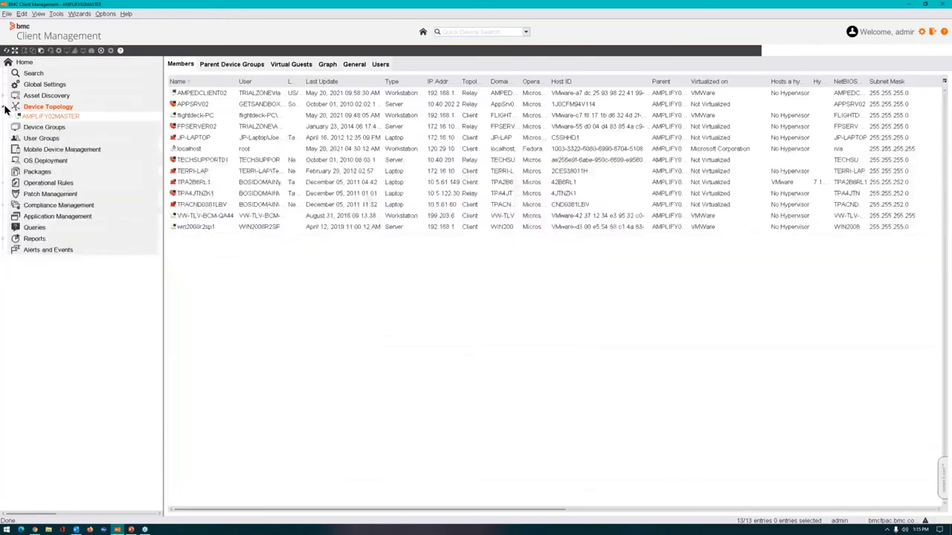
pyautogui.click(11, 108)
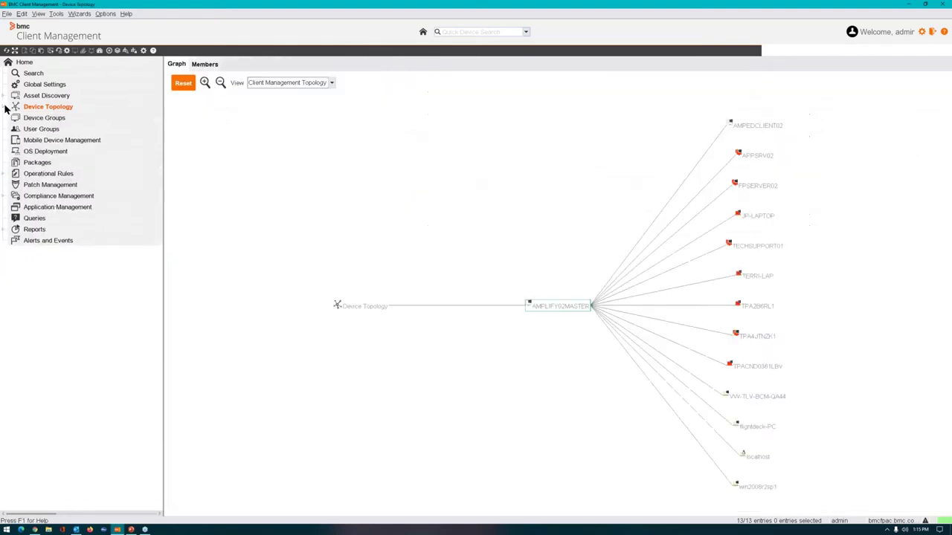
# Access AMPLIFY02MASTER's registry directly from the topology graph and expand its root keys.
pyautogui.rightClick(562, 308)
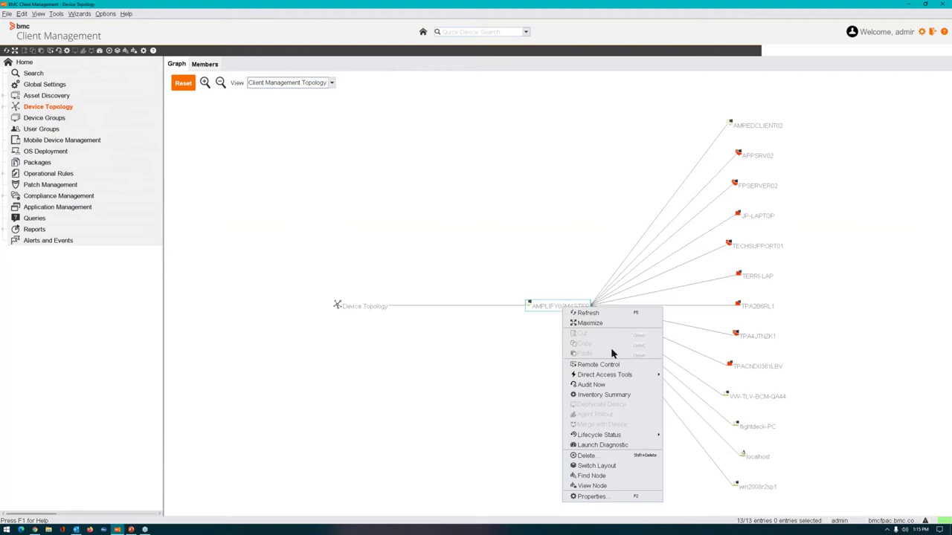
pyautogui.moveTo(651, 380)
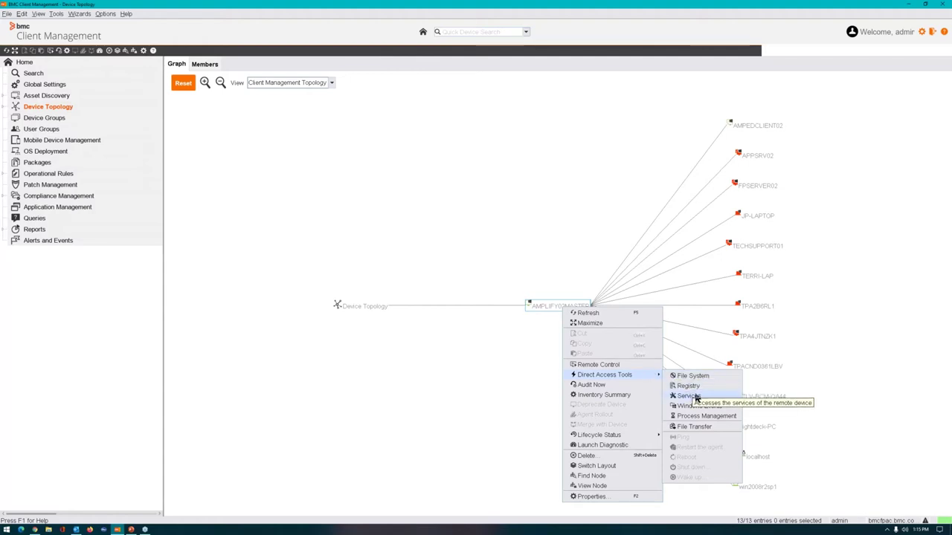
pyautogui.click(690, 387)
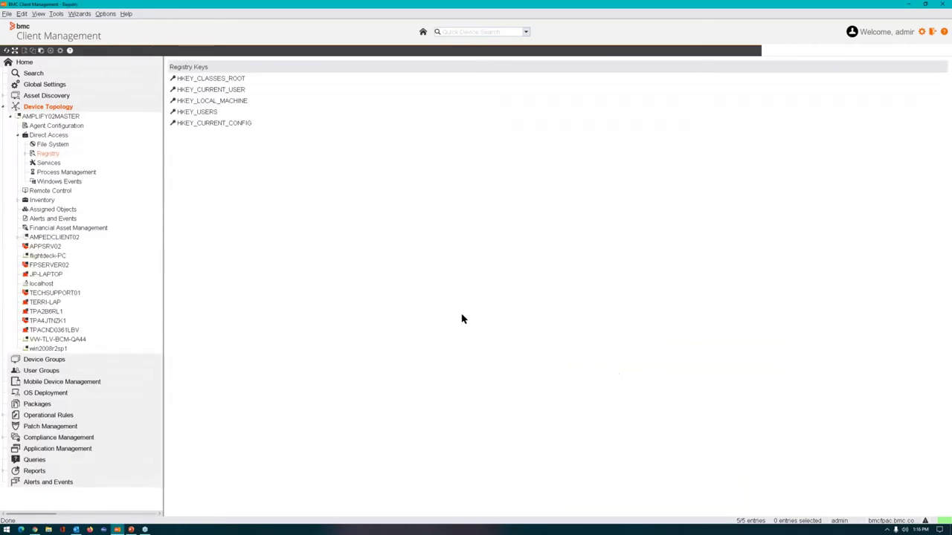
pyautogui.click(26, 153)
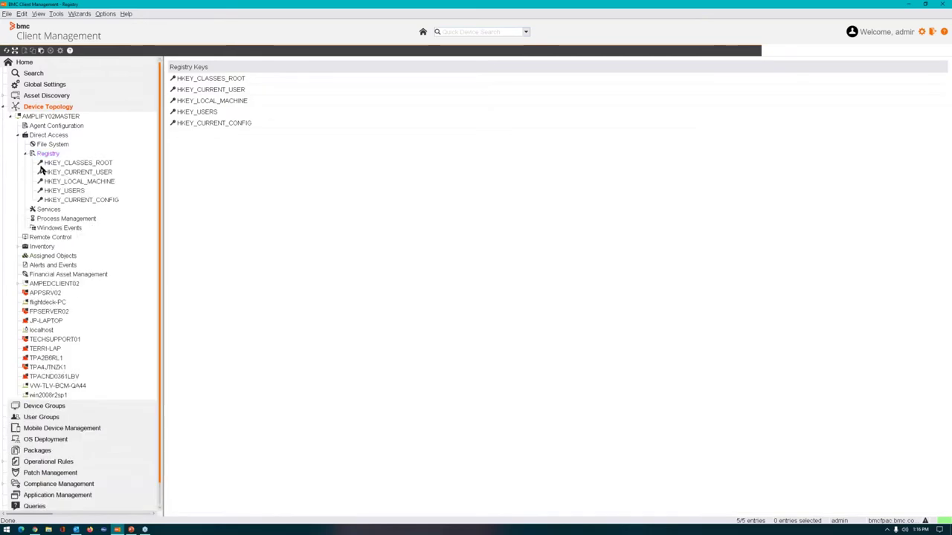
# Review AMPLIFY02MASTER's services, file system drives and running processes through direct access.
pyautogui.click(59, 212)
pyautogui.rightClick(270, 225)
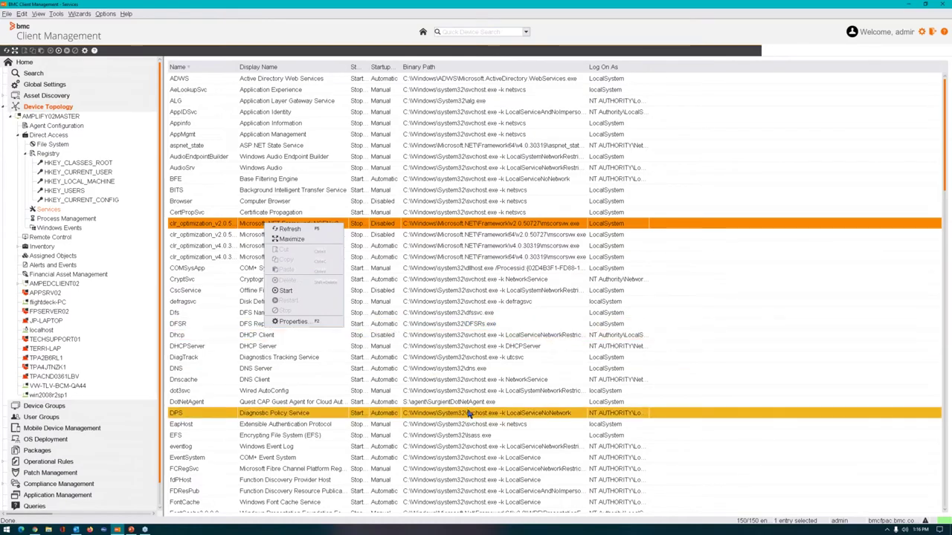
pyautogui.click(25, 153)
pyautogui.click(54, 146)
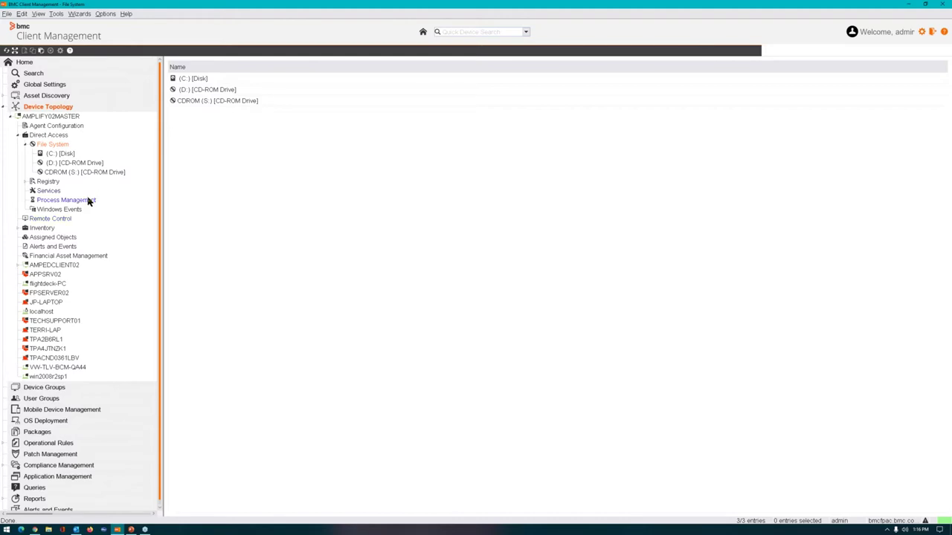
pyautogui.click(89, 199)
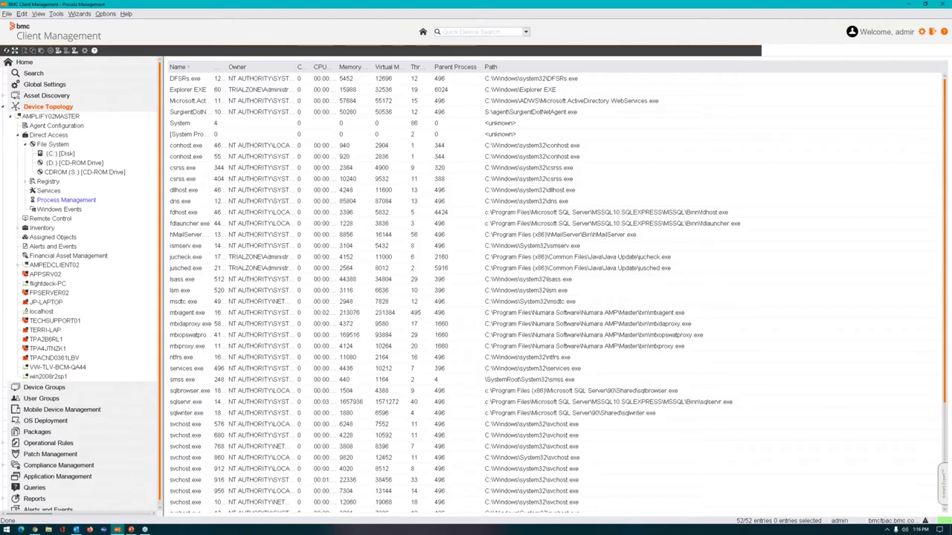
# Return to the device topology graph and expand the devices beneath APPSRV02 and TECHSUPPORT01.
pyautogui.click(10, 116)
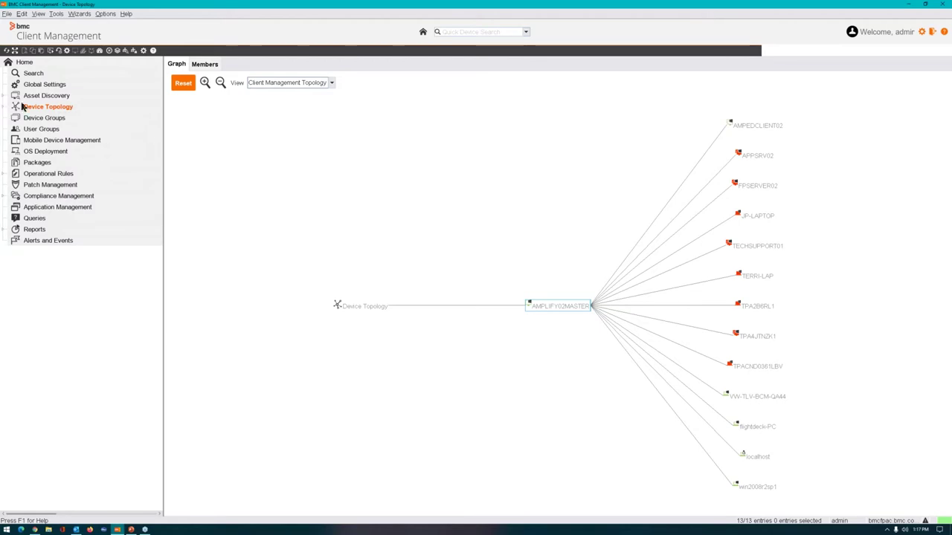
pyautogui.doubleClick(769, 157)
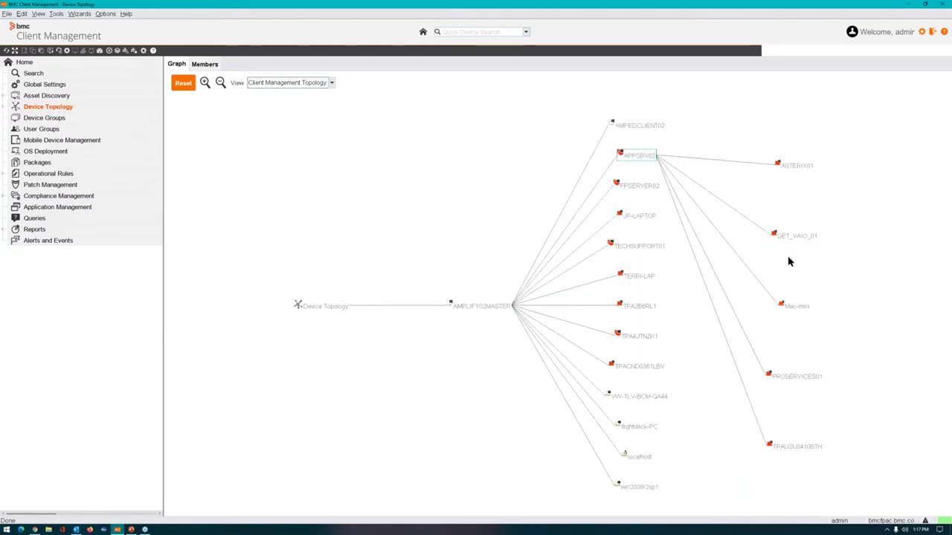
pyautogui.doubleClick(641, 246)
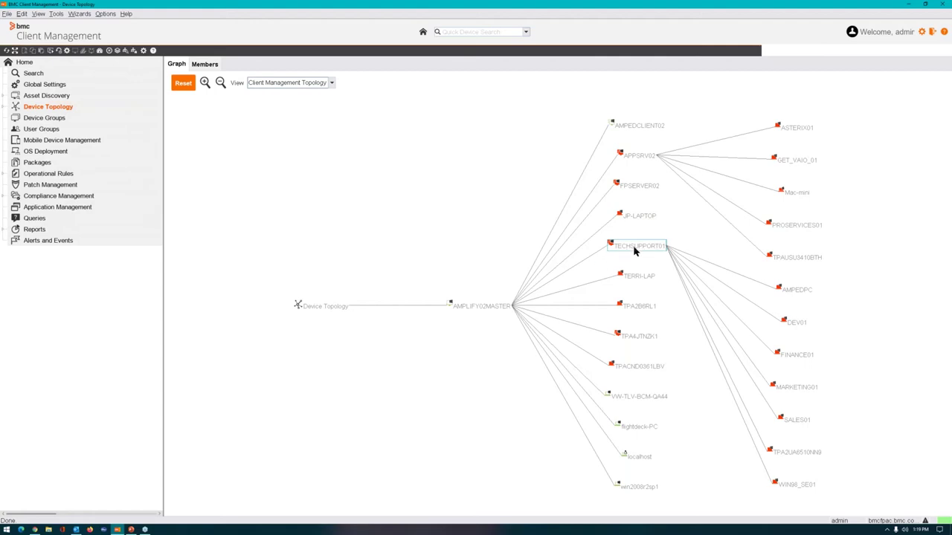
# Switch to the BMC Client Management presentation in the browser's PowerPoint and start the slide show from the Service Anywhere slide.
pyautogui.click(131, 530)
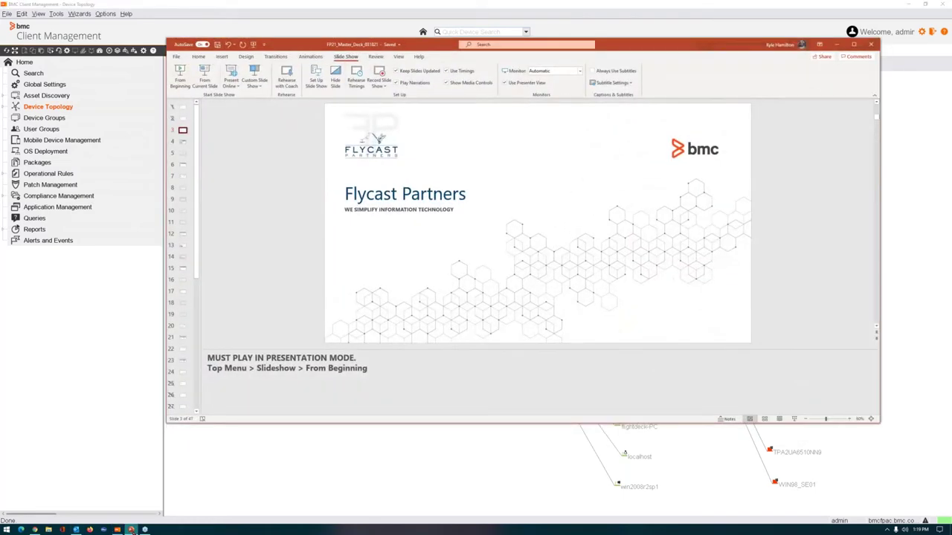
pyautogui.click(131, 530)
pyautogui.click(34, 530)
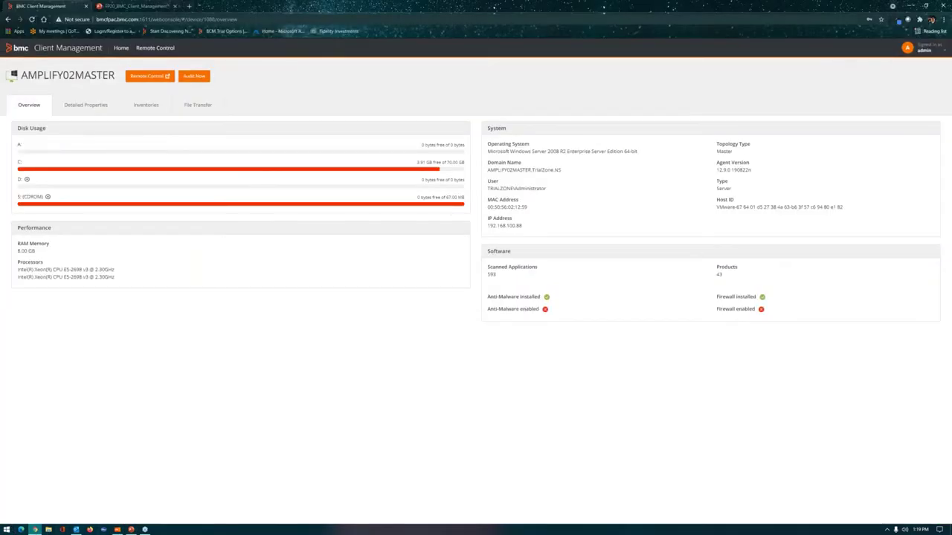
pyautogui.click(130, 6)
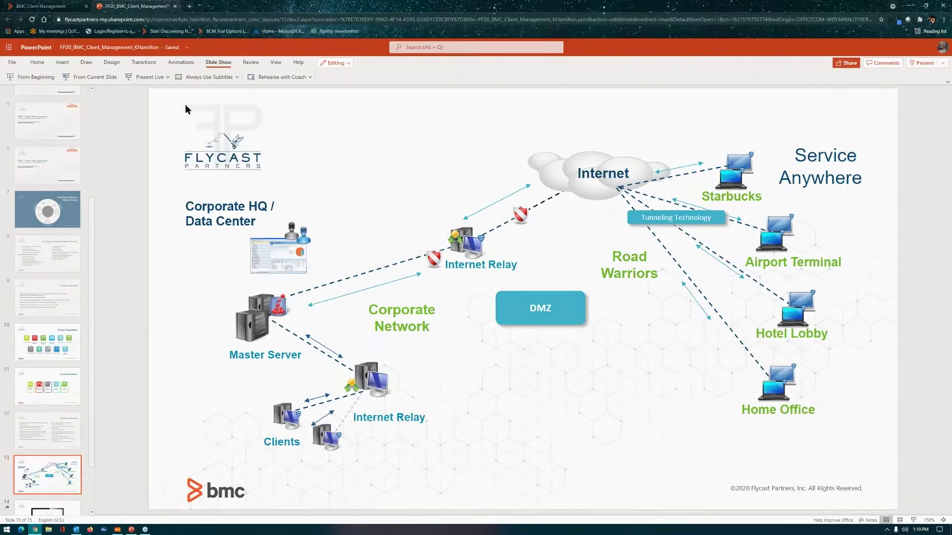
pyautogui.click(108, 78)
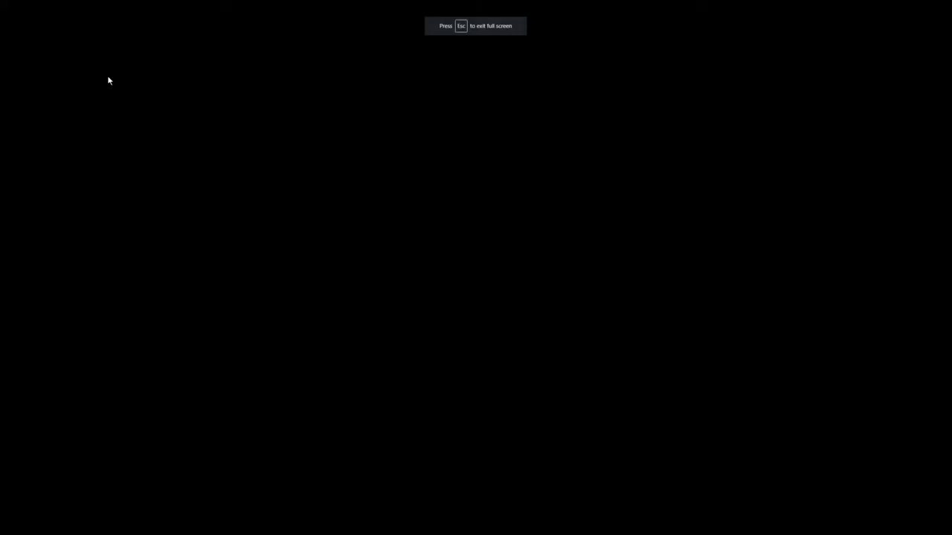
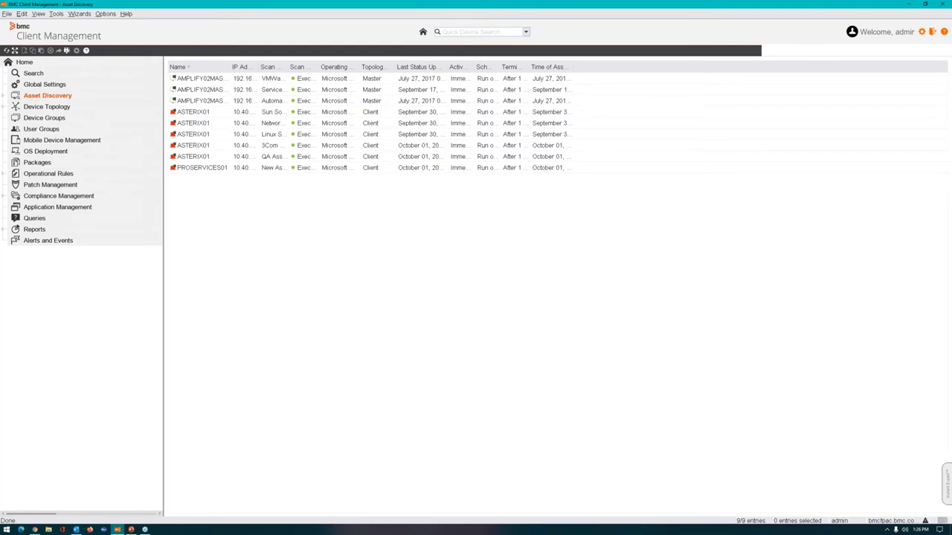
# In the Client Management console, view the mobile device charts and list the synchronized mobile devices behind the operating system chart.
pyautogui.click(86, 142)
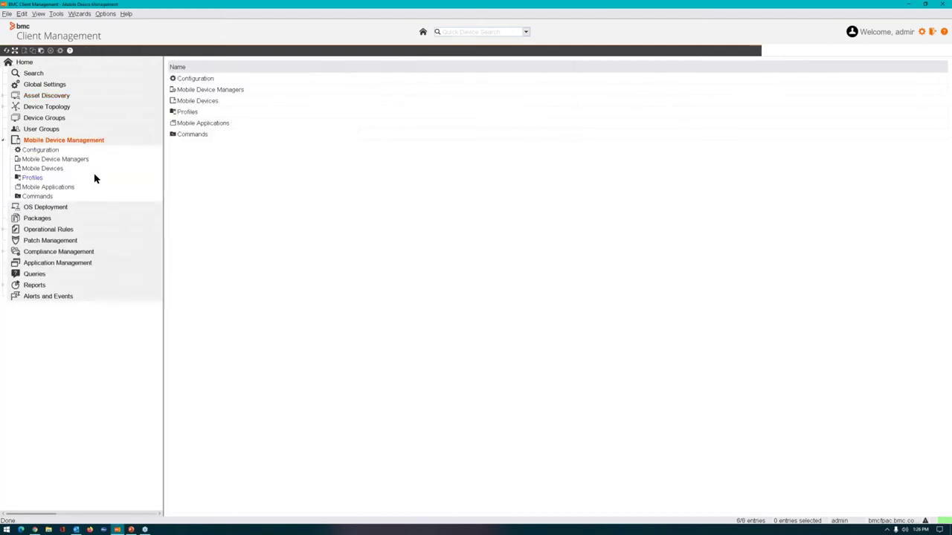
pyautogui.click(52, 169)
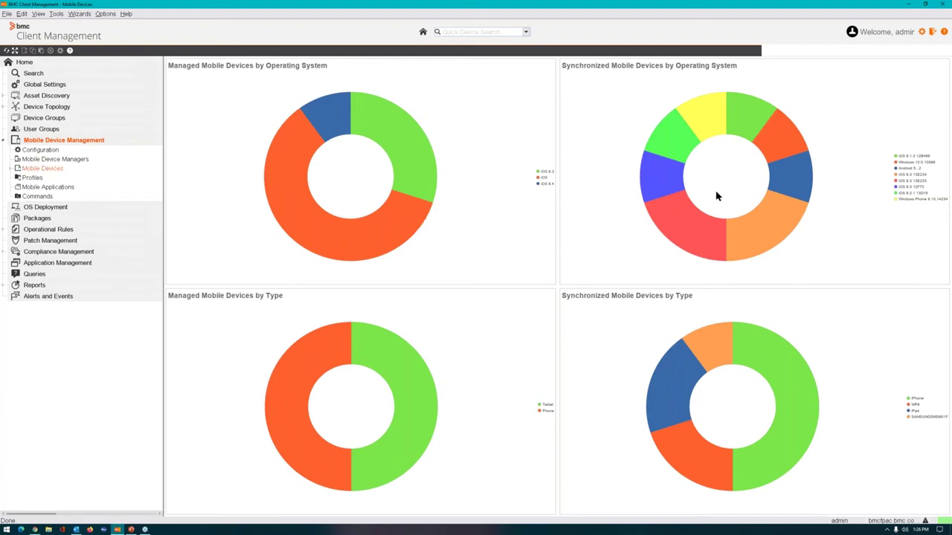
pyautogui.click(689, 224)
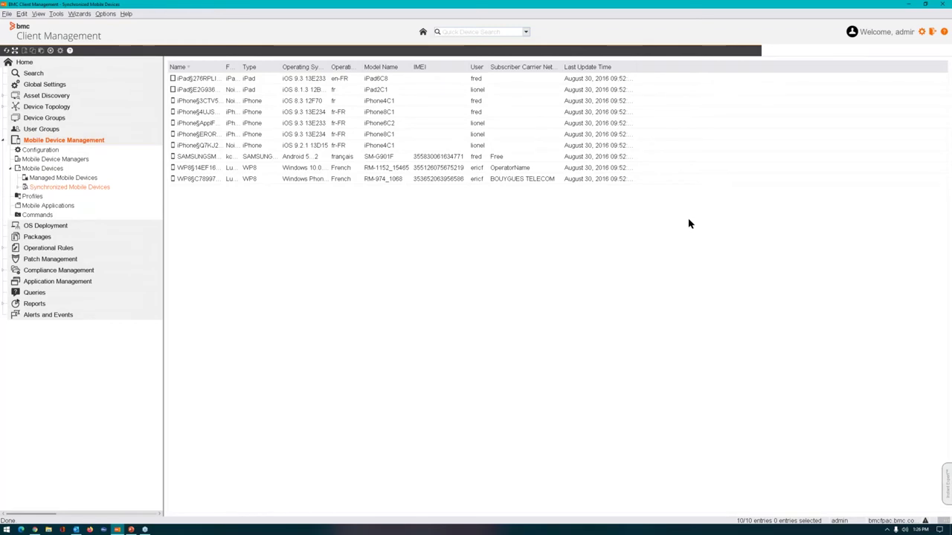
# Expand the mobile device profiles and view the passcode configuration of the IT Guest profile.
pyautogui.click(34, 195)
pyautogui.click(12, 197)
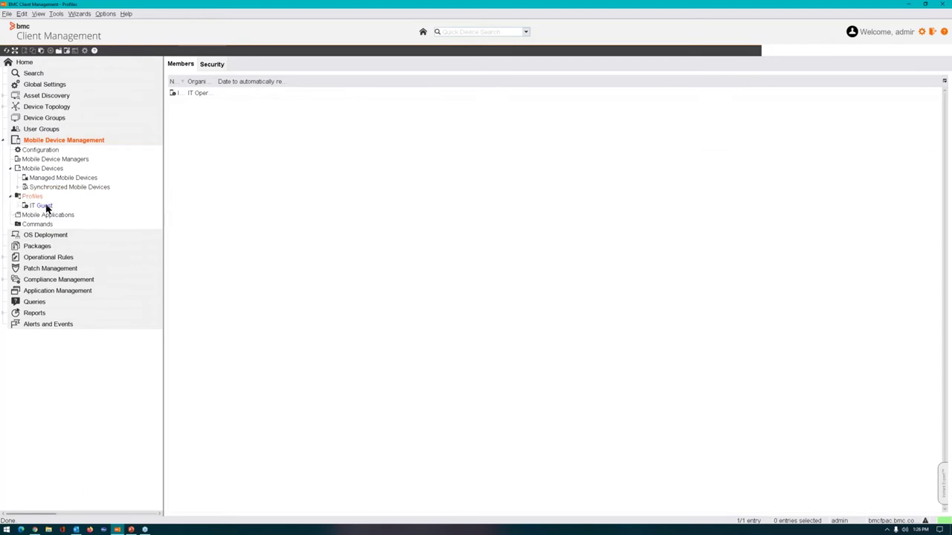
pyautogui.click(43, 206)
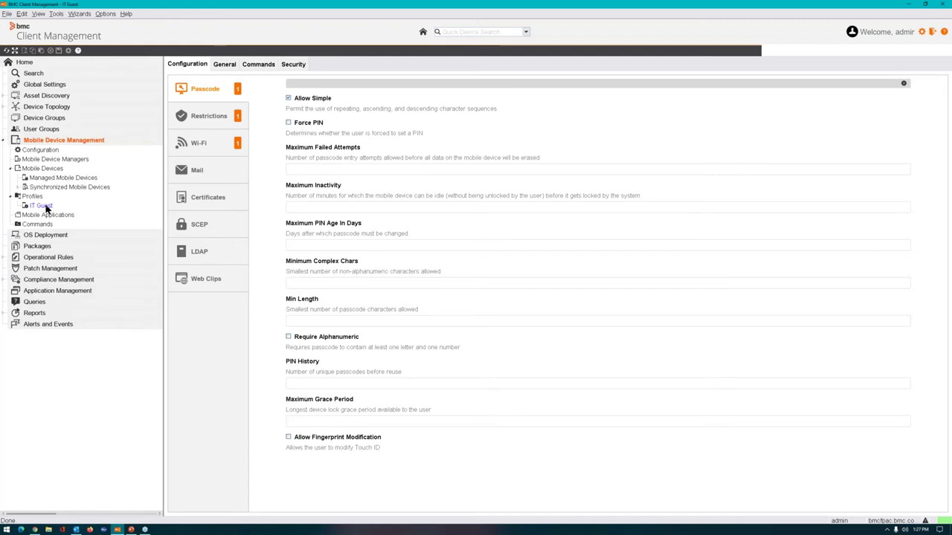
# List the managed mobile devices, and review the Restrictions and Wi-Fi settings of the IT Guest profile.
pyautogui.click(83, 180)
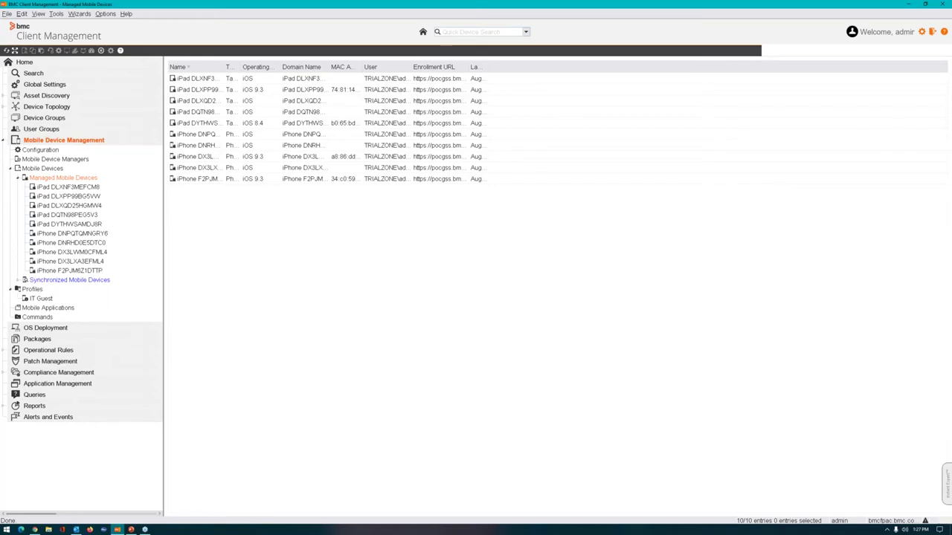
pyautogui.click(51, 298)
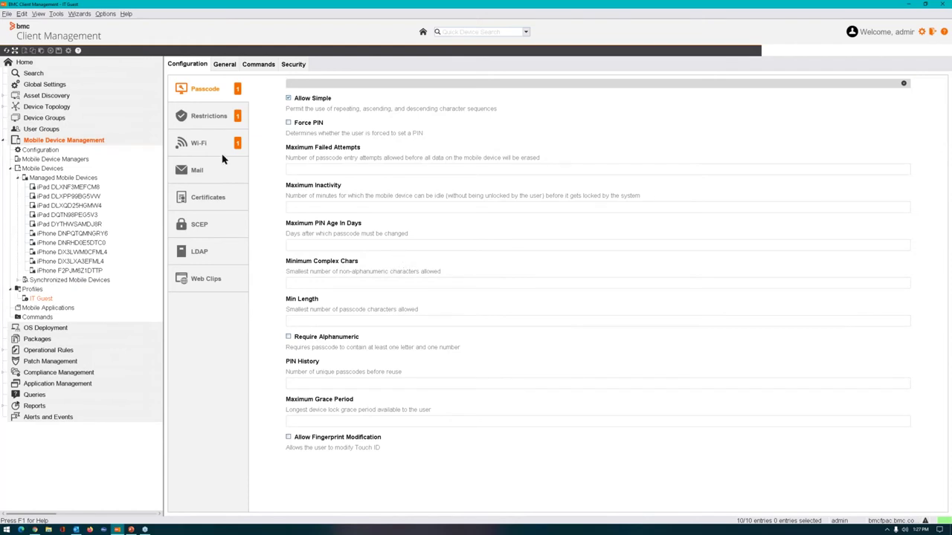
pyautogui.click(228, 122)
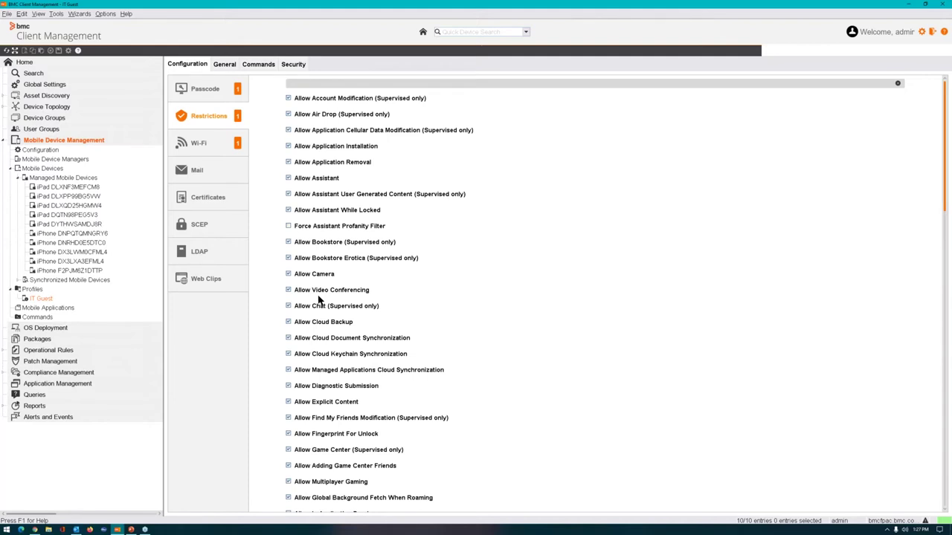
pyautogui.click(201, 153)
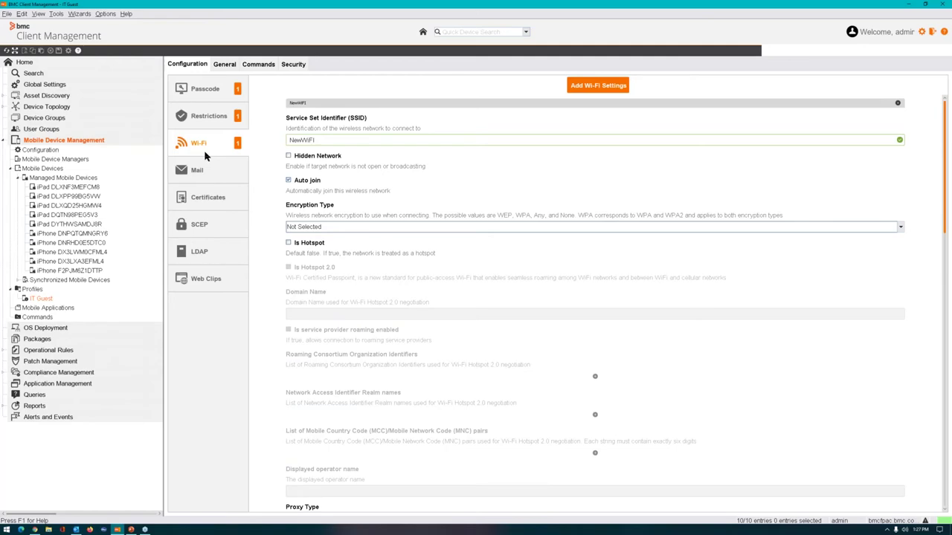
# View the mobile applications list, and expand the predefined commands for mobile devices.
pyautogui.click(71, 307)
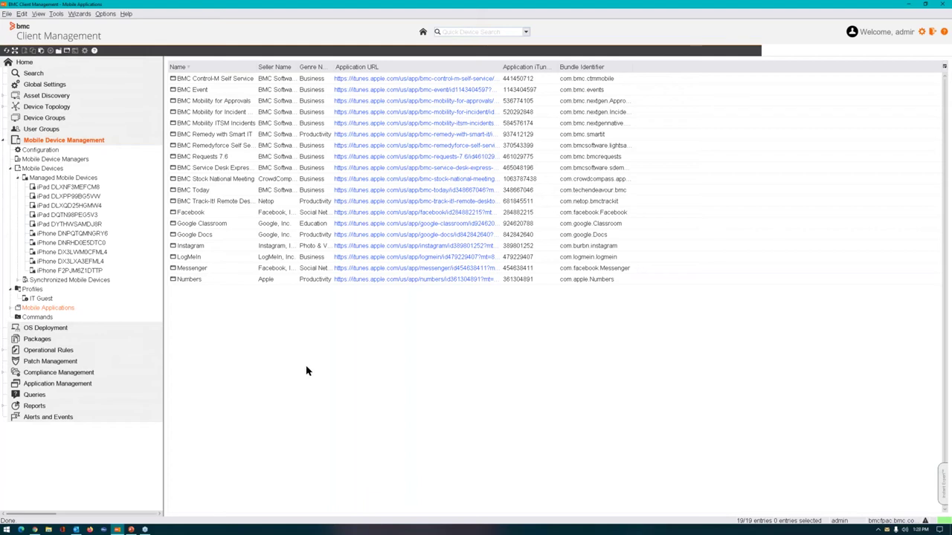
pyautogui.click(43, 318)
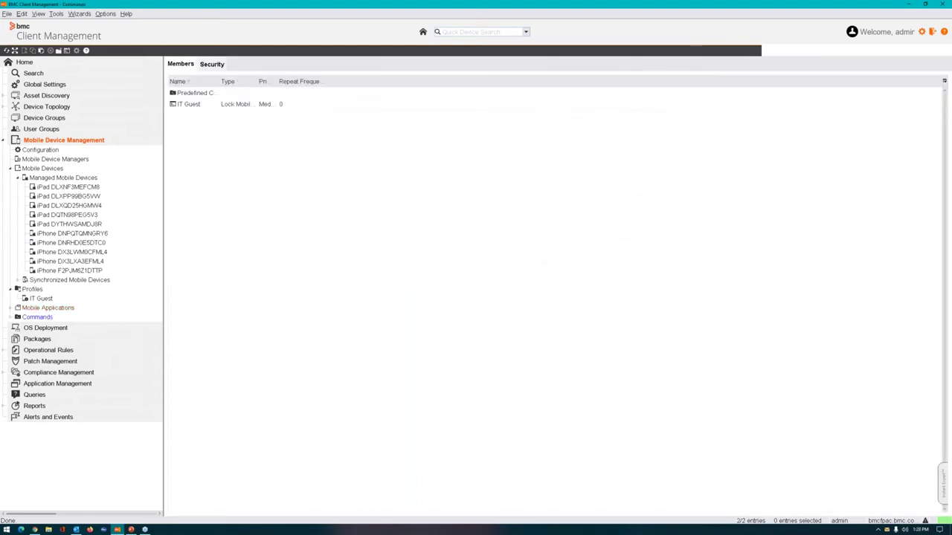
pyautogui.click(10, 318)
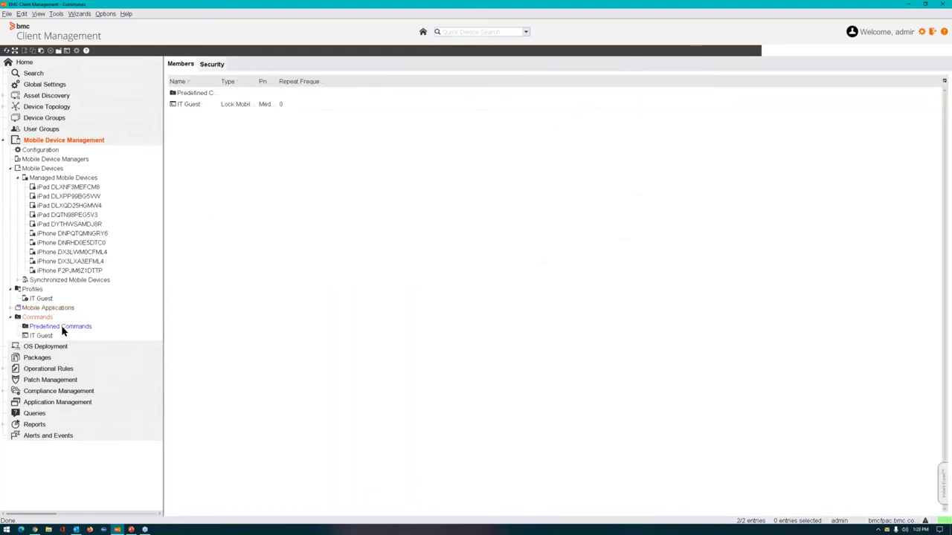
pyautogui.click(62, 328)
pyautogui.click(19, 328)
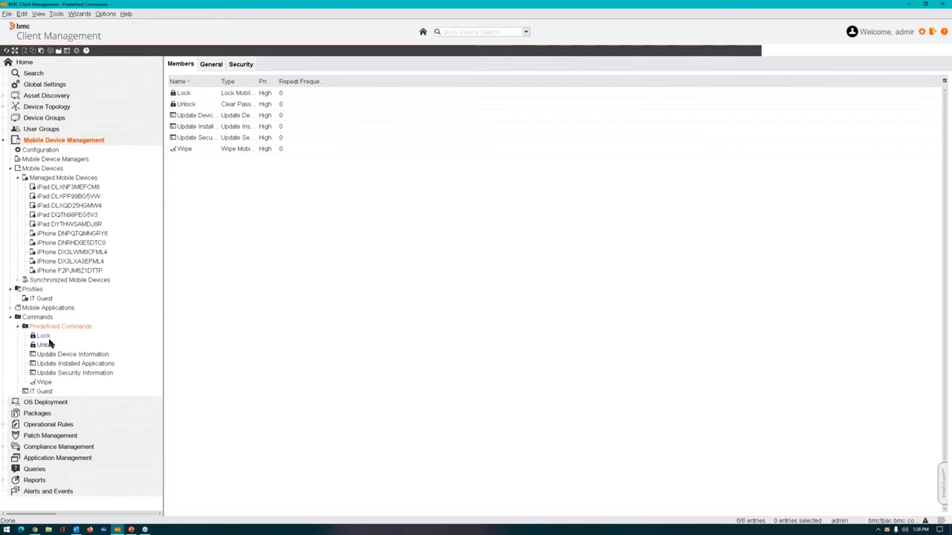
# Open the predefined Wipe command and view the devices among its assigned objects.
pyautogui.doubleClick(46, 383)
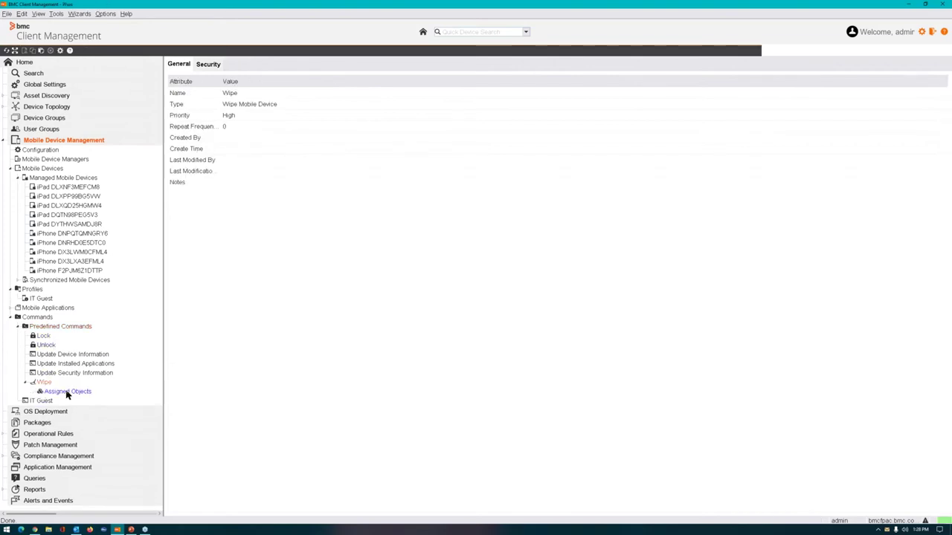
pyautogui.doubleClick(68, 392)
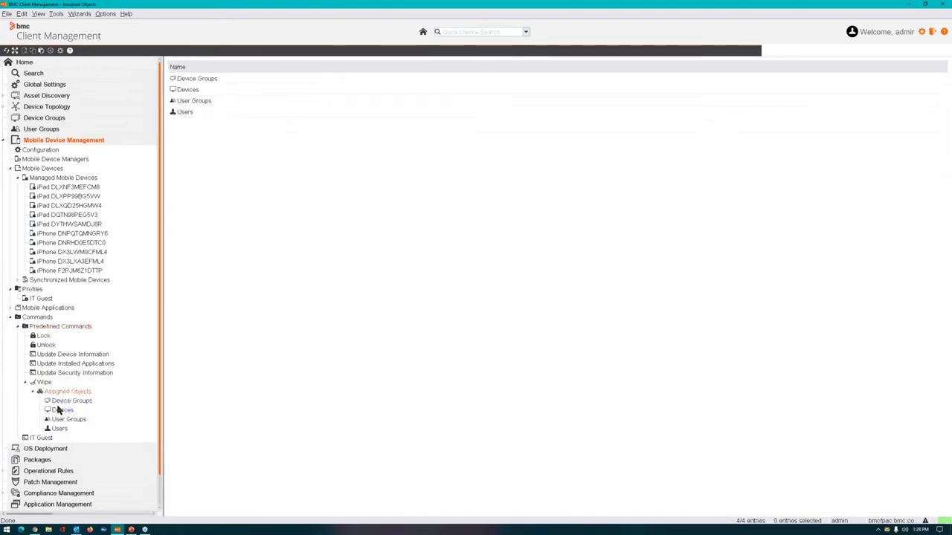
pyautogui.click(62, 409)
# Assign iPhone DNRHD0E5DTC0 to the Wipe command and widen the Status column to fit its contents.
pyautogui.rightClick(276, 237)
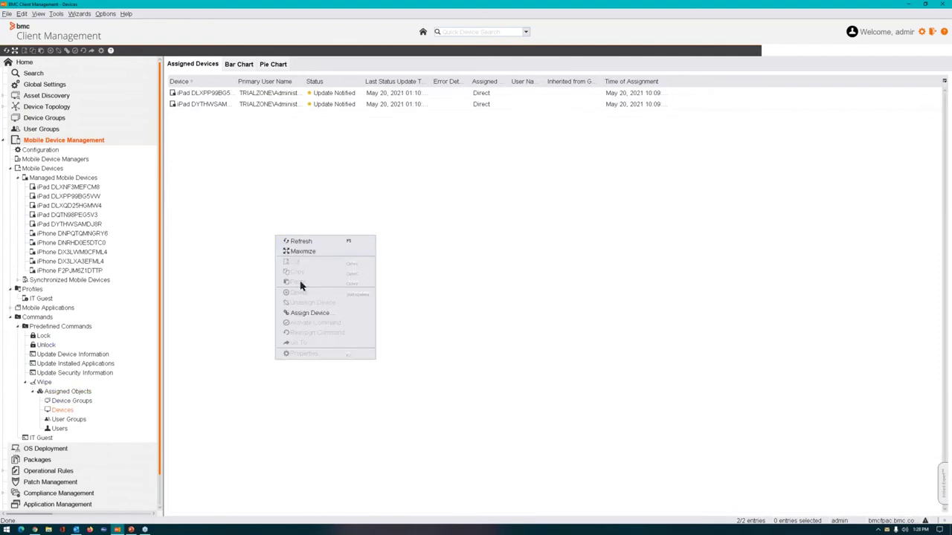
pyautogui.click(333, 313)
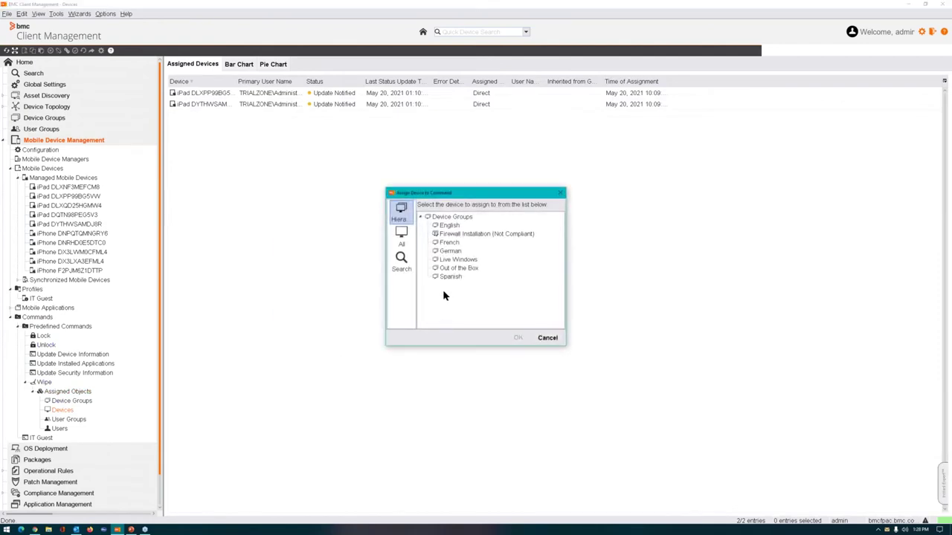
pyautogui.click(403, 238)
pyautogui.click(480, 300)
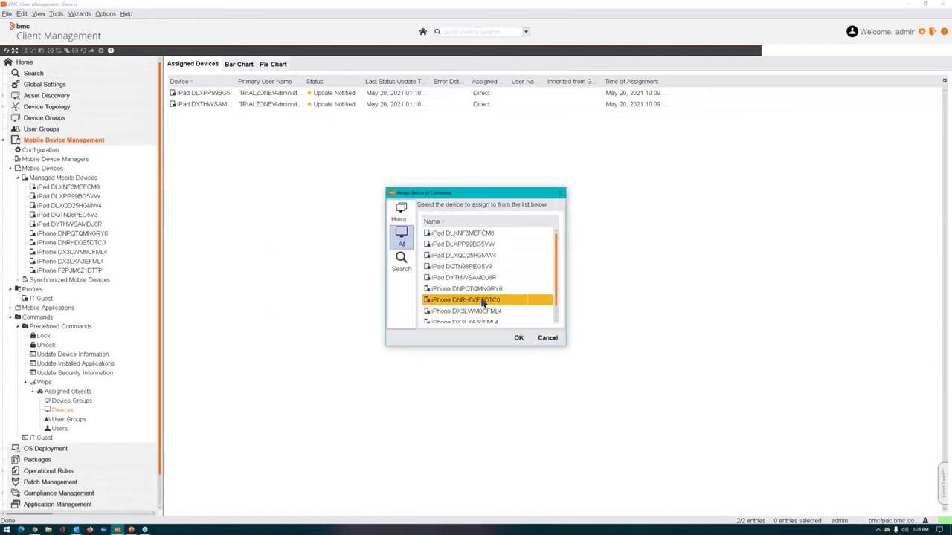
pyautogui.click(518, 339)
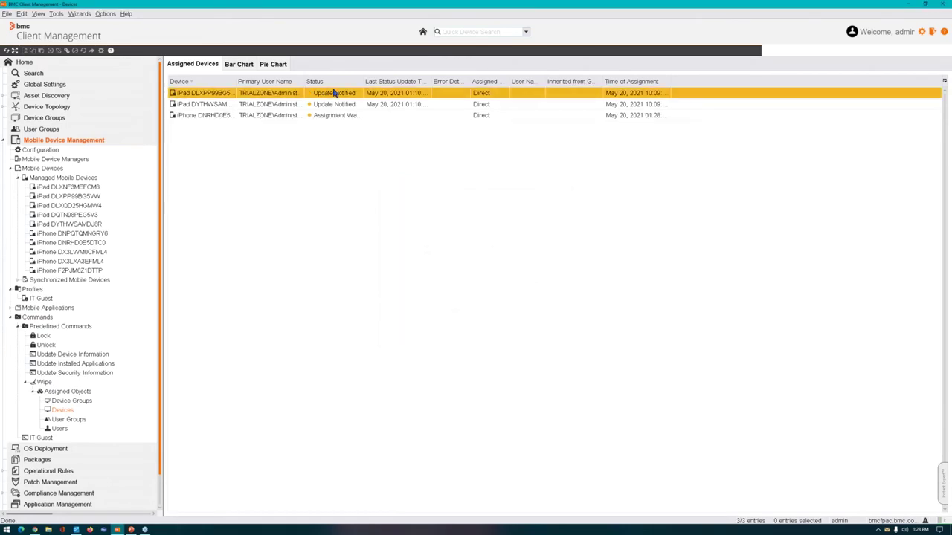
pyautogui.doubleClick(364, 82)
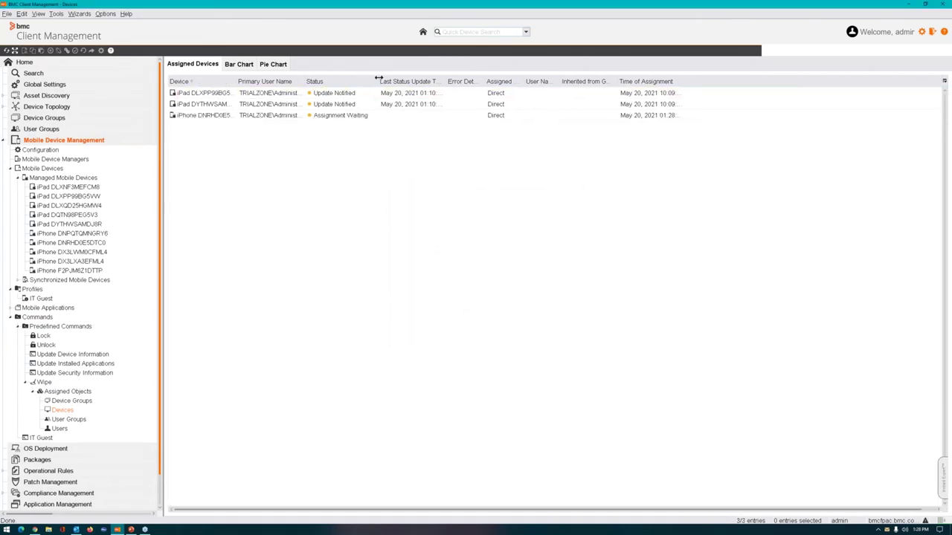
# Select the iPhone entry among the Wipe command's assigned devices, and collapse the Mobile Device Management branch.
pyautogui.click(339, 119)
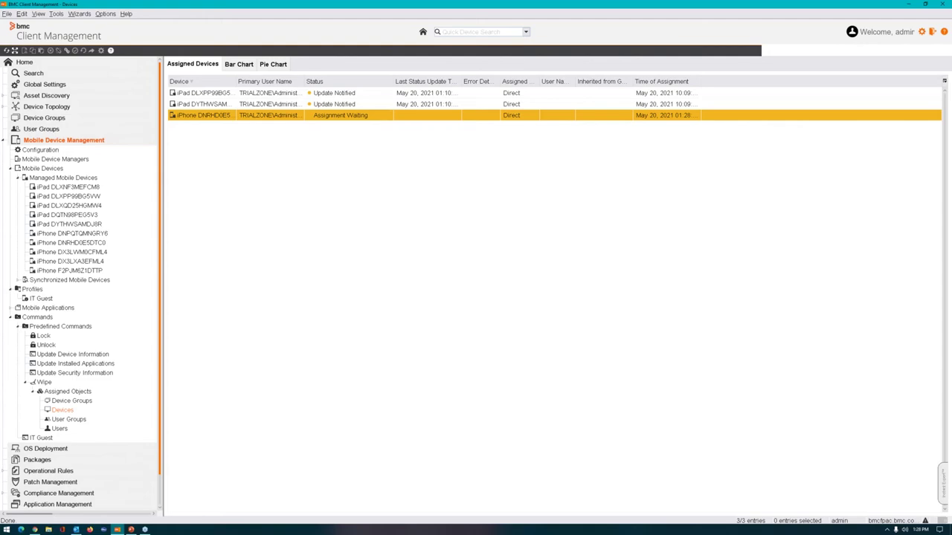
pyautogui.click(9, 168)
pyautogui.click(7, 141)
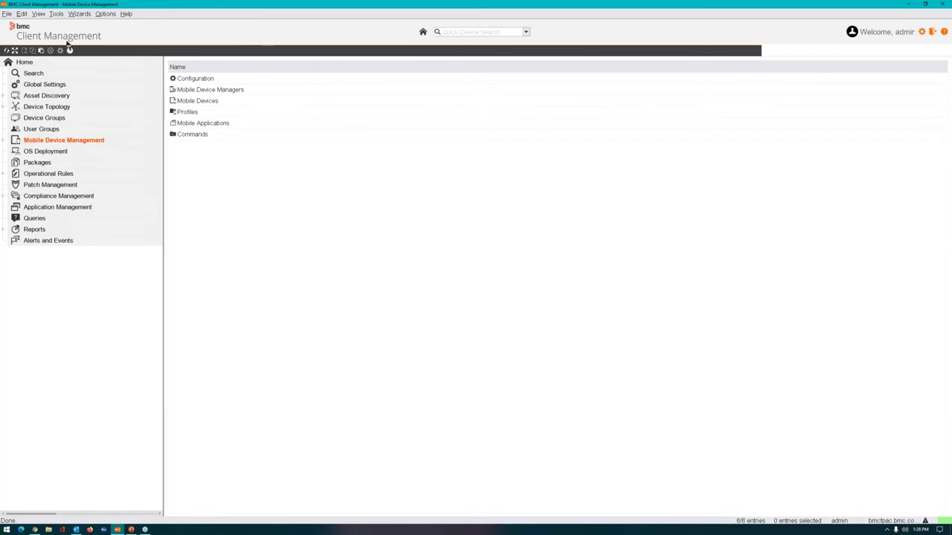
pyautogui.click(58, 13)
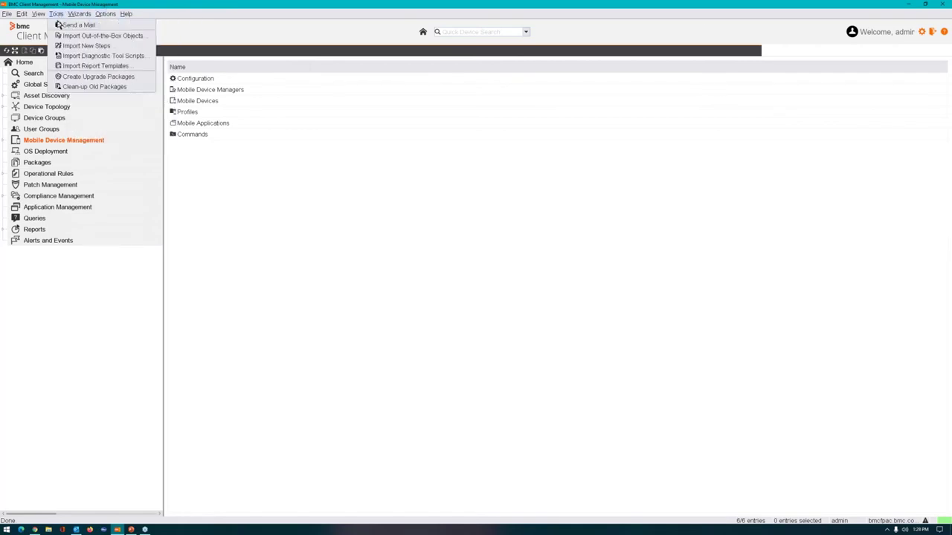
pyautogui.moveTo(75, 14)
# Expand the Reports branch and view the reports in the Patches folder.
pyautogui.click(5, 228)
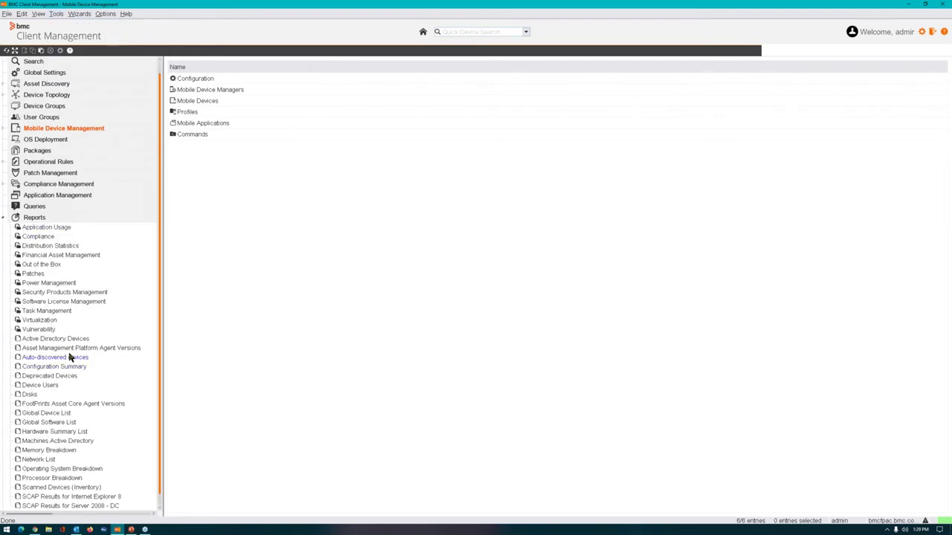
pyautogui.click(35, 274)
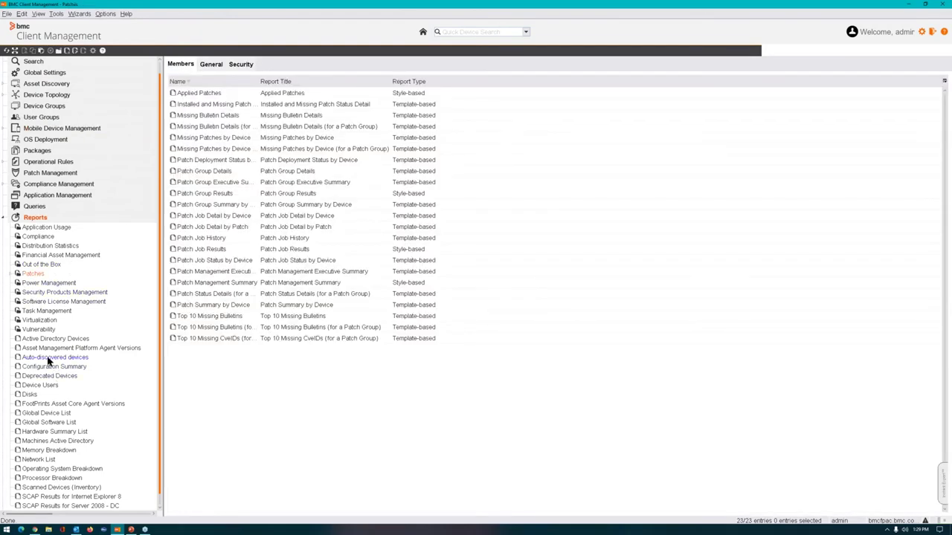
pyautogui.click(12, 275)
pyautogui.click(11, 276)
# Open the Configuration Summary report and view the device groups offered for generating it, leaving the selection without assigning one.
pyautogui.click(61, 367)
pyautogui.rightClick(62, 367)
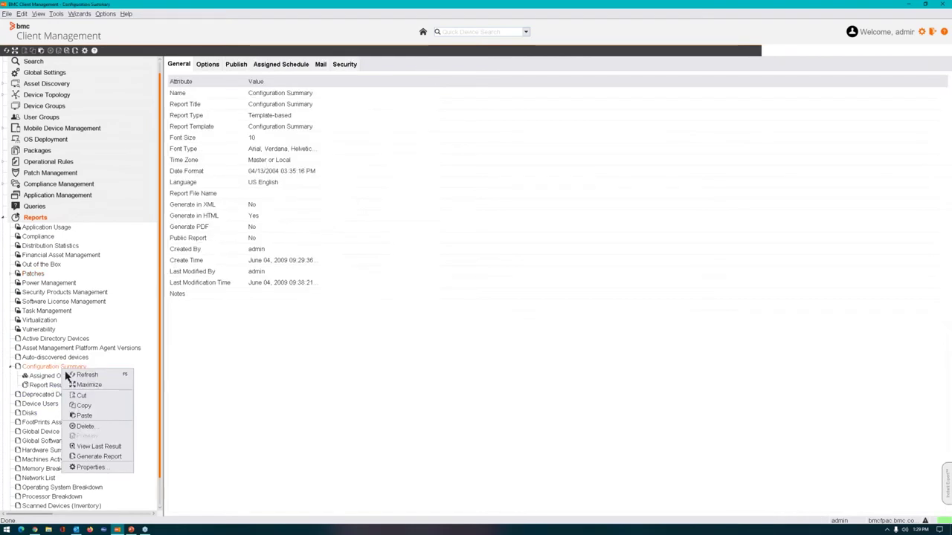
pyautogui.click(127, 455)
pyautogui.click(490, 290)
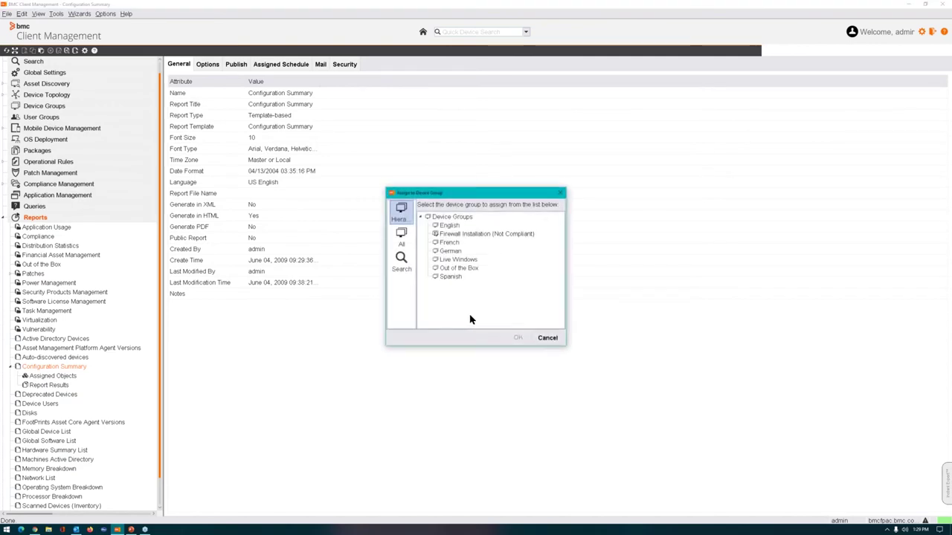
pyautogui.click(548, 338)
pyautogui.click(512, 285)
# Review the report's options and the export format and protocol choices for publishing it, and cancel the export definition.
pyautogui.click(211, 66)
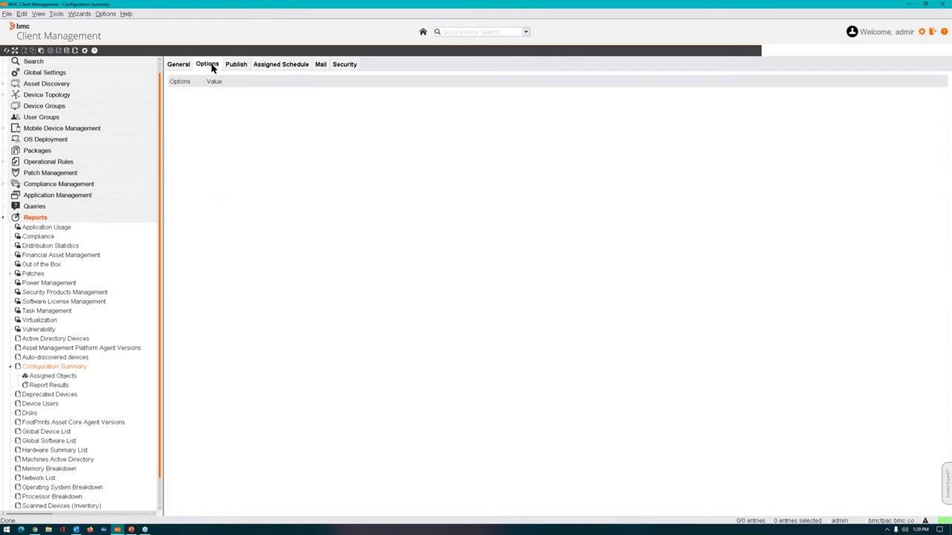
pyautogui.click(235, 65)
pyautogui.rightClick(230, 140)
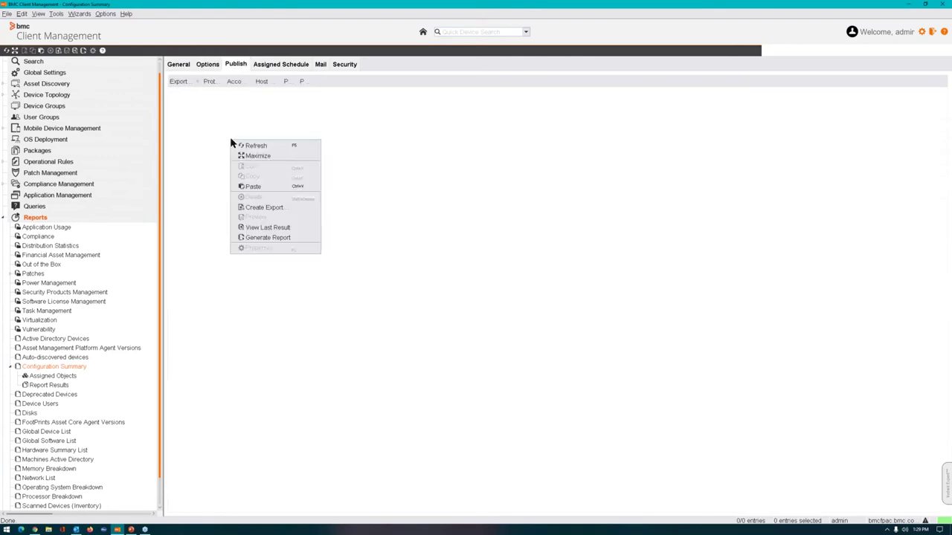
pyautogui.click(276, 212)
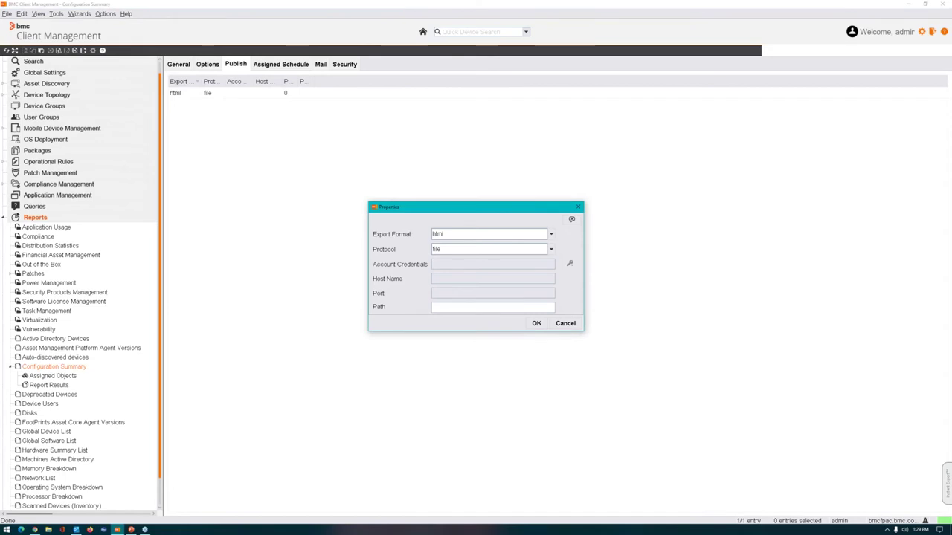
pyautogui.click(551, 235)
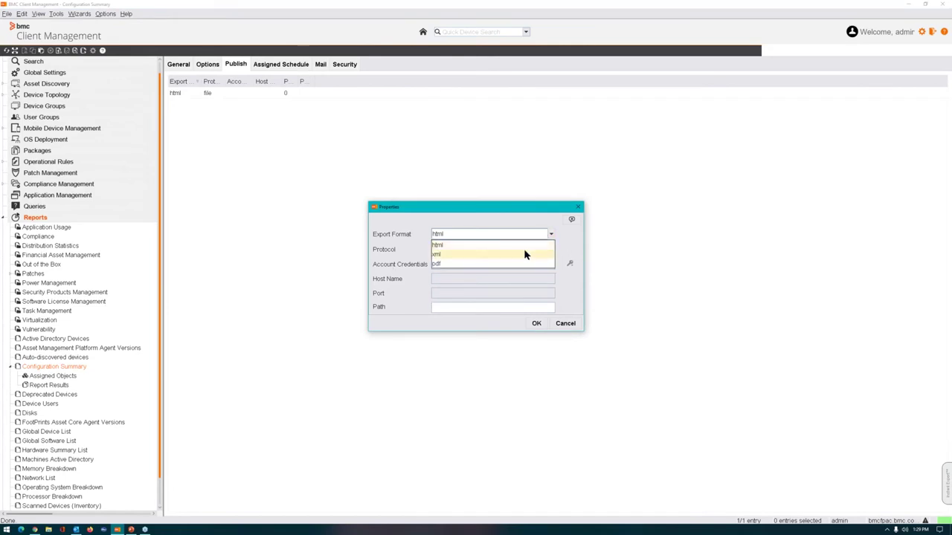
pyautogui.click(571, 239)
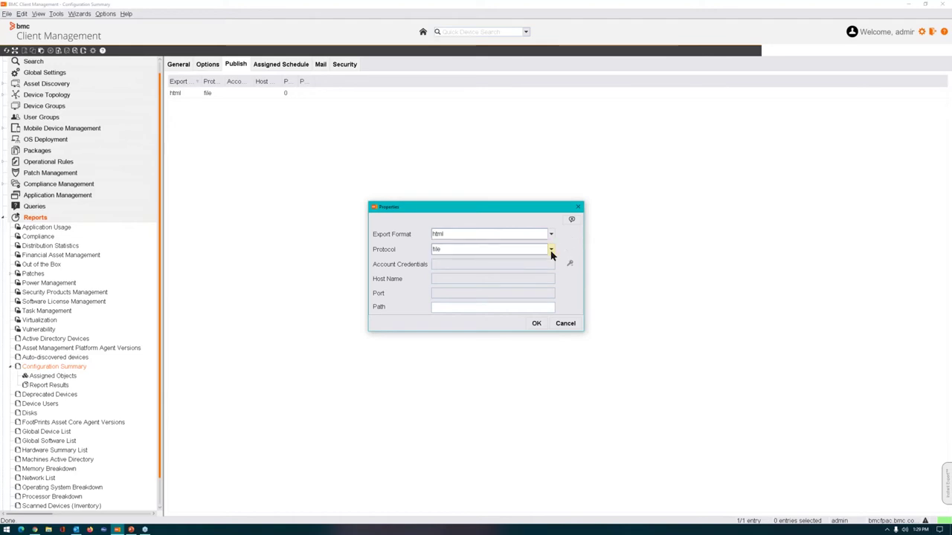
pyautogui.click(551, 251)
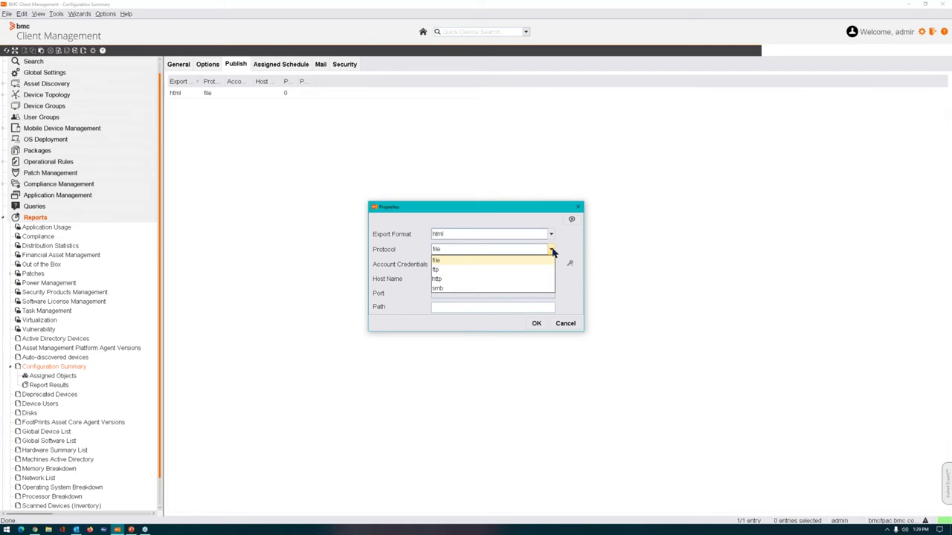
pyautogui.click(553, 251)
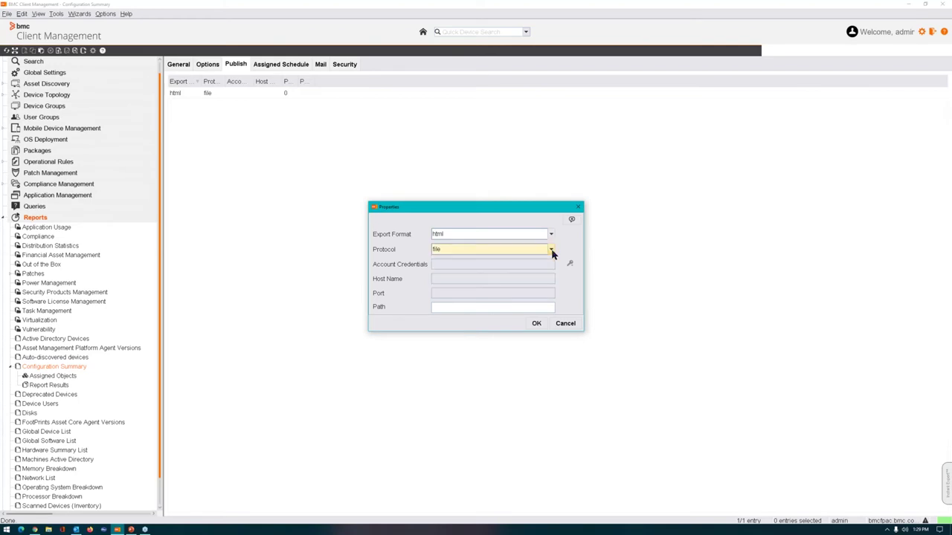
pyautogui.click(572, 325)
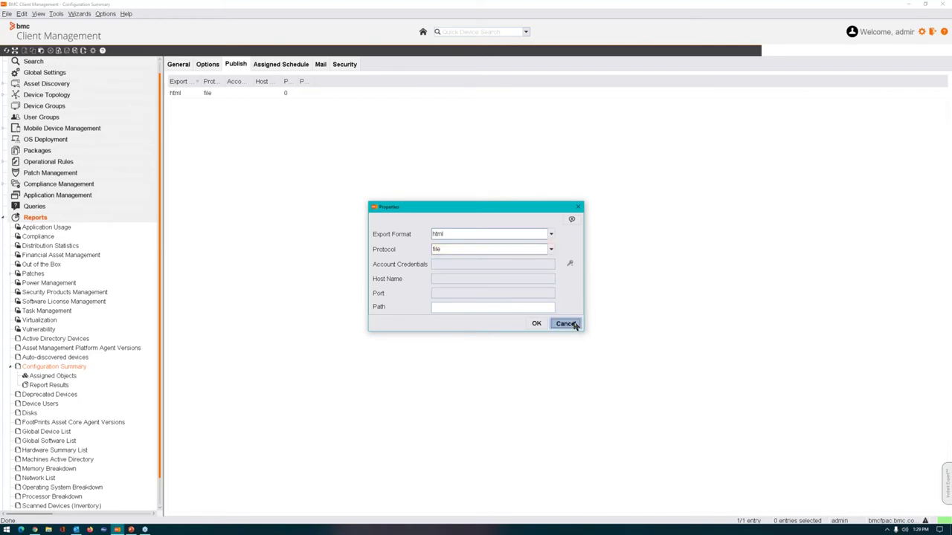
# View the Configuration Summary report's assigned schedule, widen its Activation column, and open the schedule's properties.
pyautogui.click(297, 66)
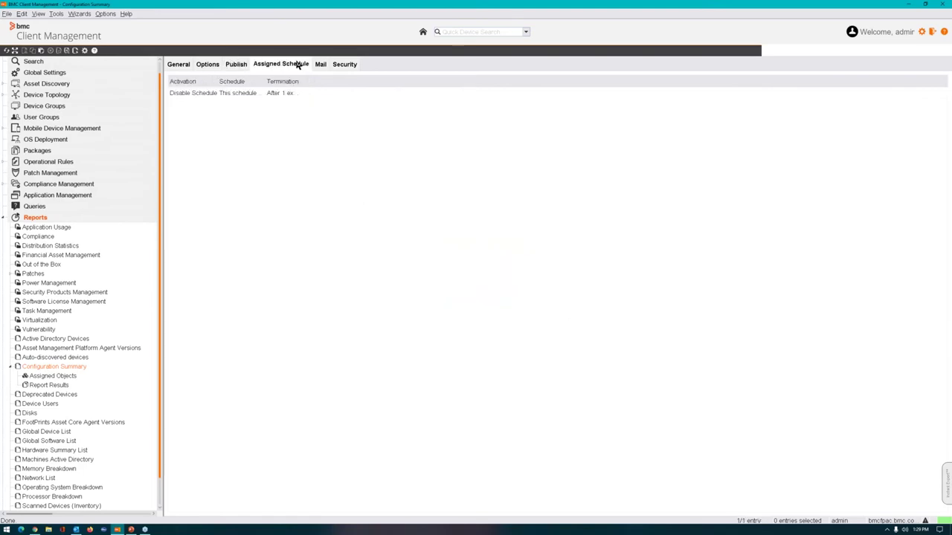
pyautogui.moveTo(218, 81); pyautogui.dragTo(273, 81)
pyautogui.click(252, 95)
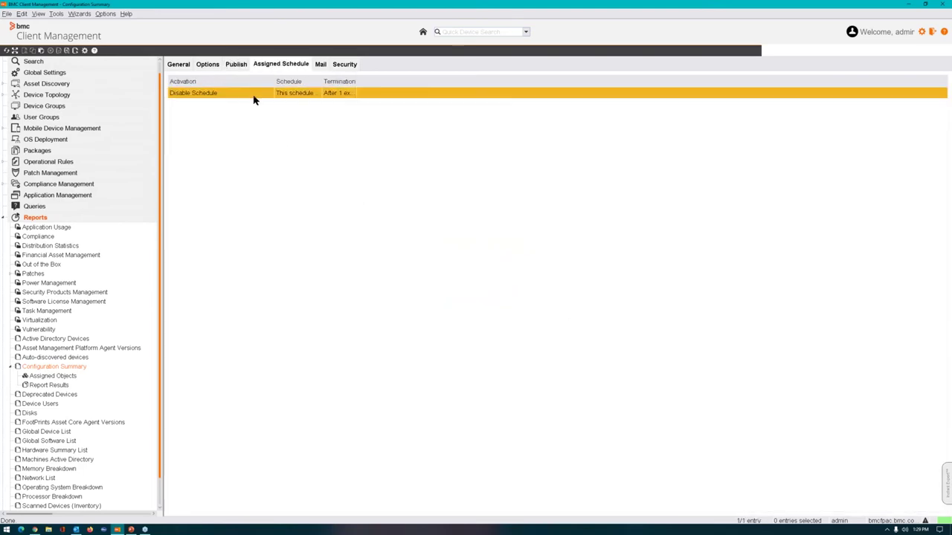
pyautogui.rightClick(254, 95)
pyautogui.click(286, 195)
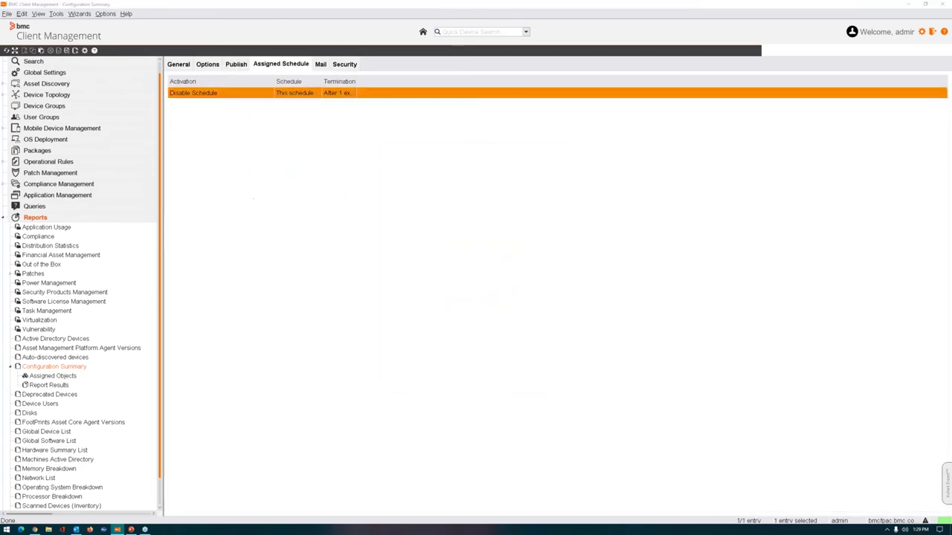
# Try a daily repeating schedule that runs multiple times, every 5 minutes, and discard the change.
pyautogui.click(549, 264)
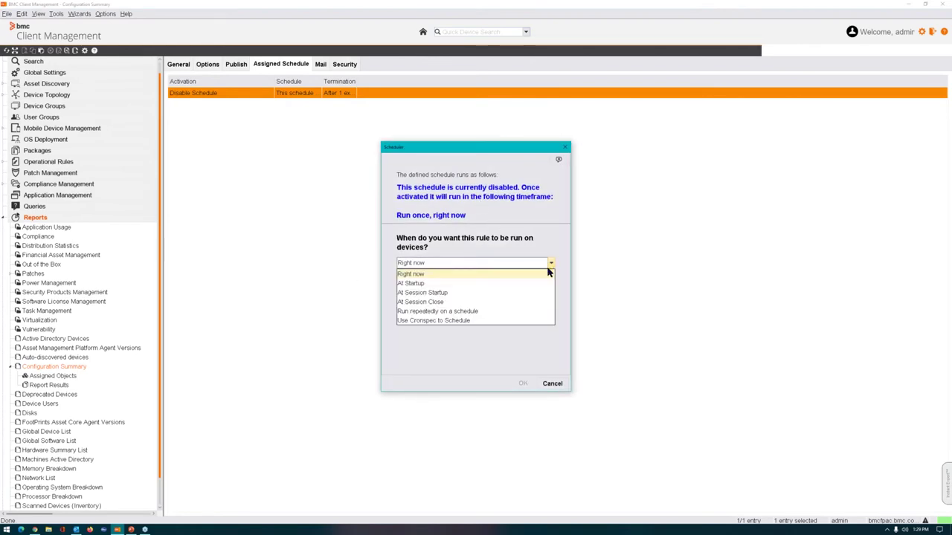
pyautogui.click(523, 315)
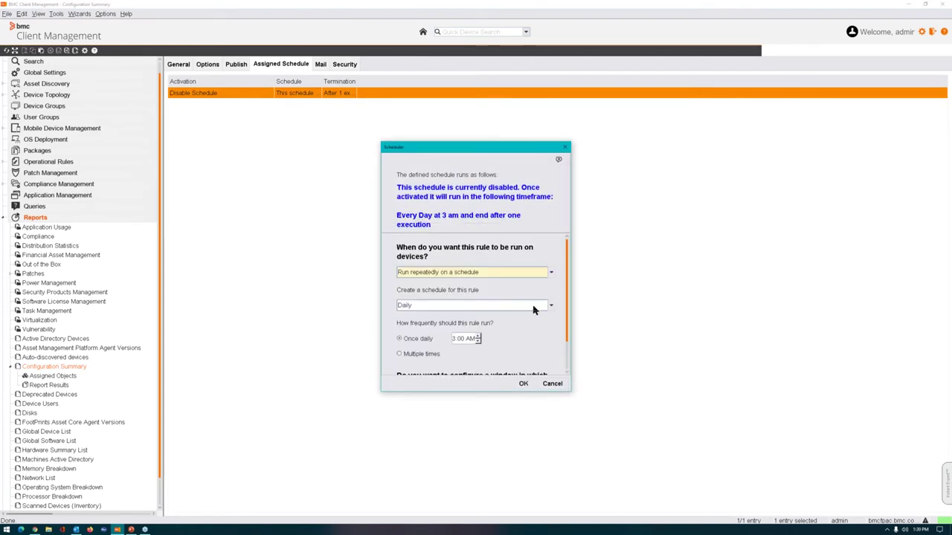
pyautogui.scroll(-1, 524, 316)
pyautogui.click(409, 340)
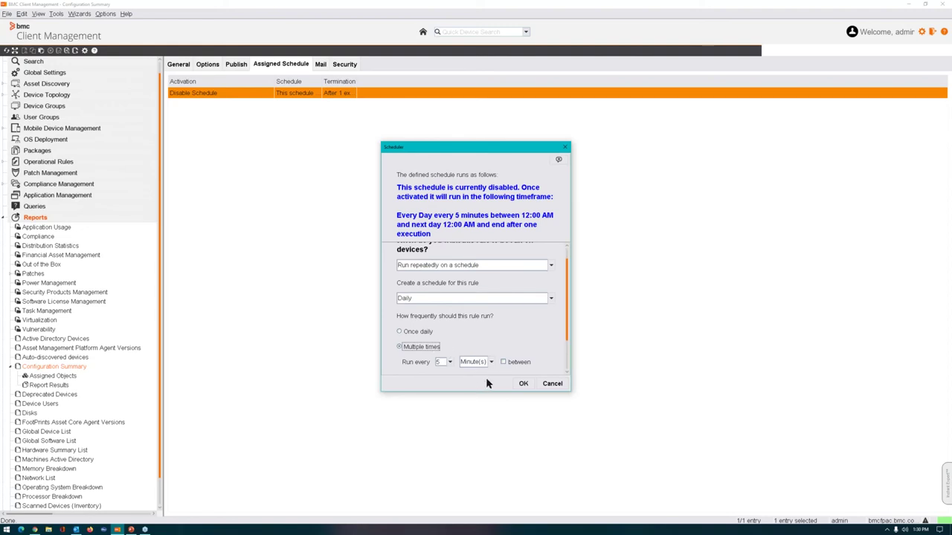
pyautogui.scroll(-2, 525, 361)
pyautogui.scroll(-1, 544, 362)
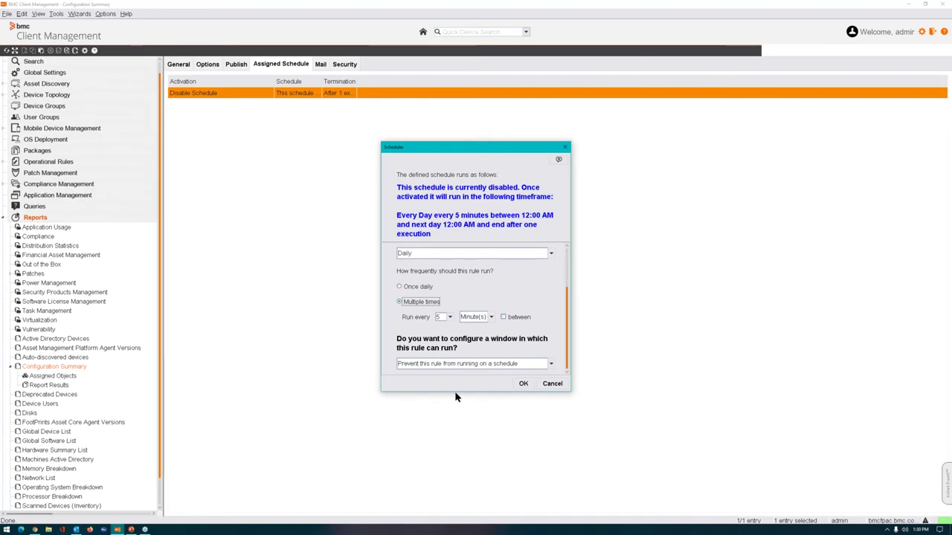
pyautogui.click(555, 385)
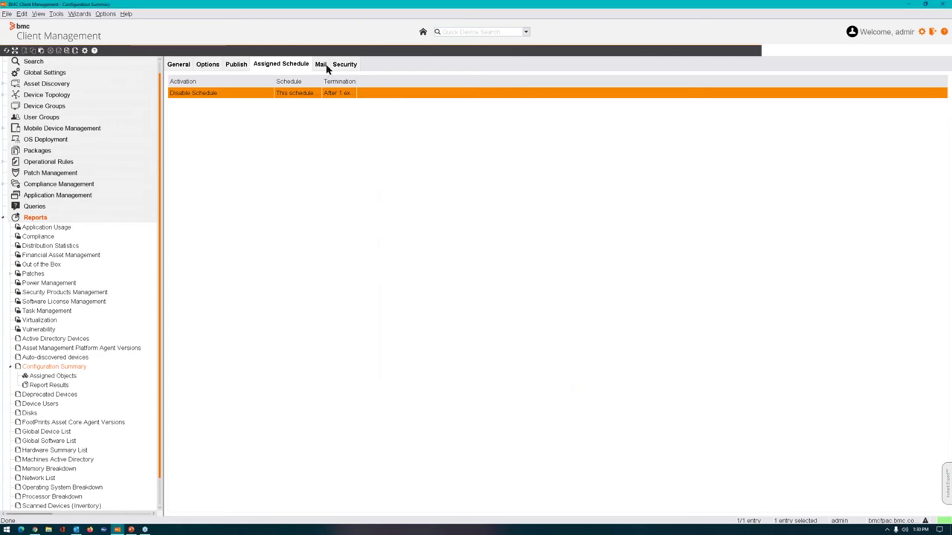
# Try defining an e-mail for the Configuration Summary report with xml as the export format, and discard it.
pyautogui.click(326, 66)
pyautogui.rightClick(331, 166)
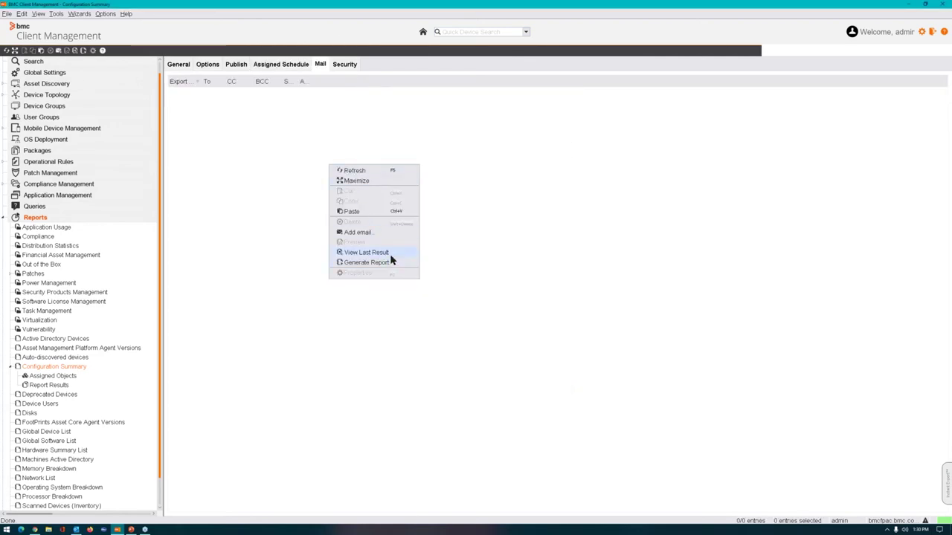
pyautogui.click(383, 233)
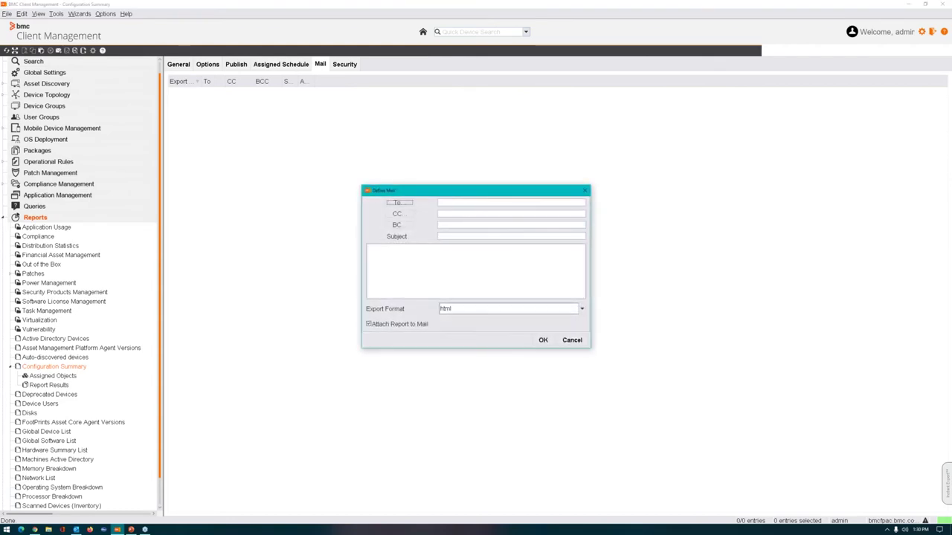
pyautogui.click(498, 310)
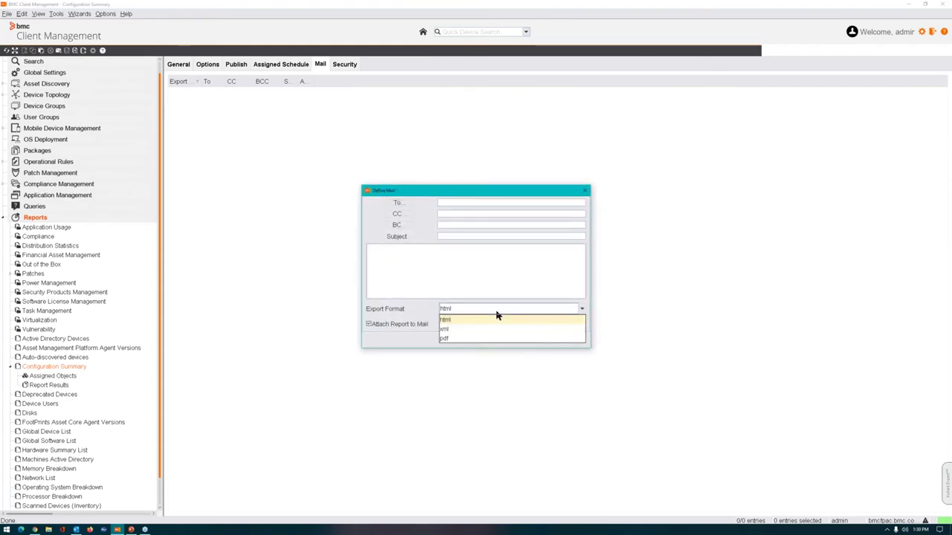
pyautogui.click(484, 330)
pyautogui.click(467, 204)
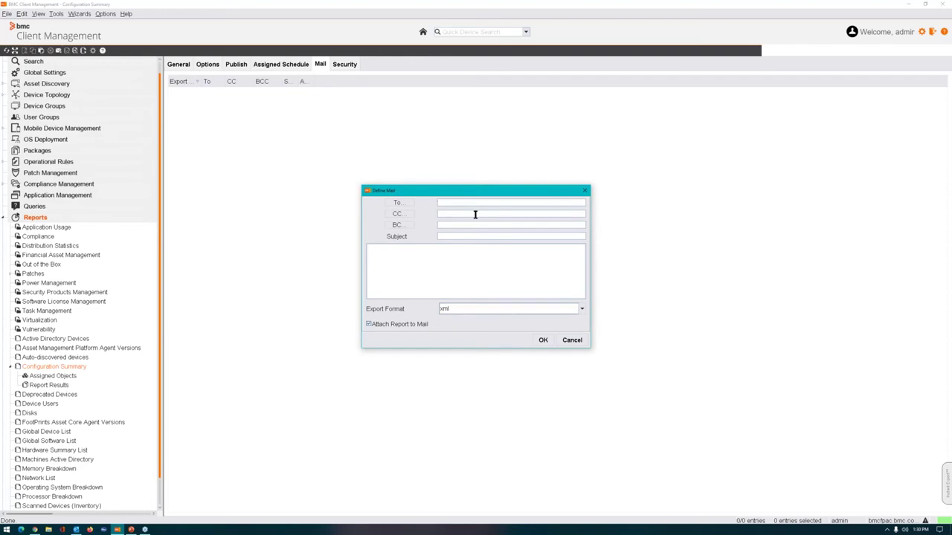
pyautogui.click(572, 340)
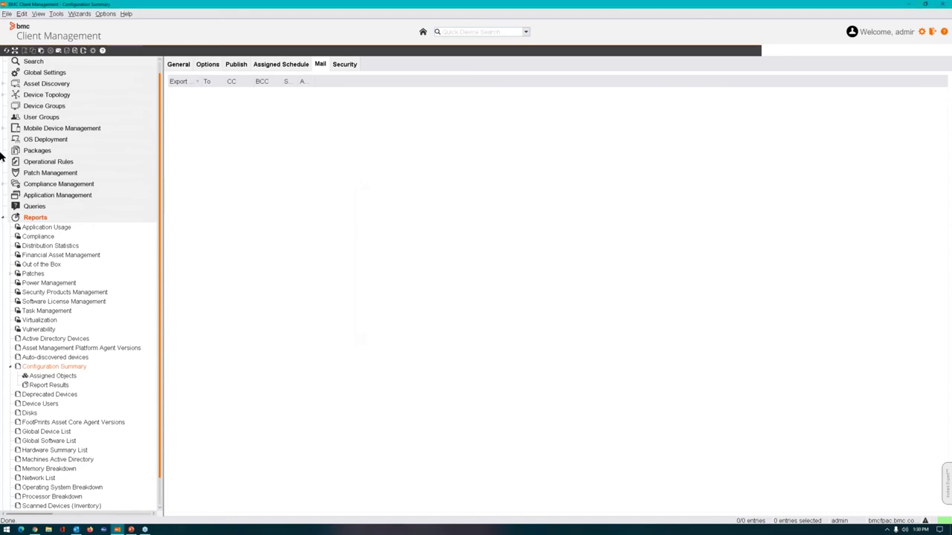
# Collapse the Reports branch and view the PCI dashboard under Custom Compliance in Compliance Management.
pyautogui.click(4, 218)
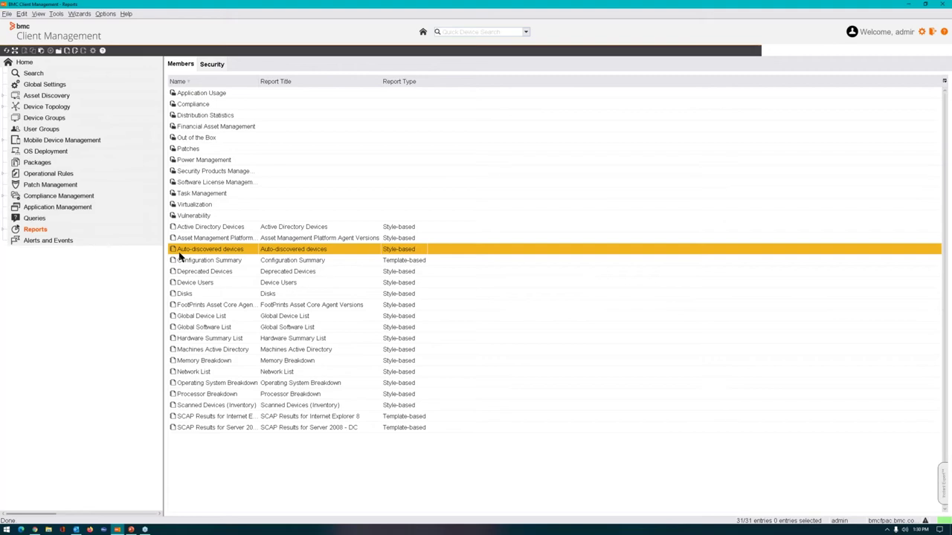
pyautogui.click(37, 198)
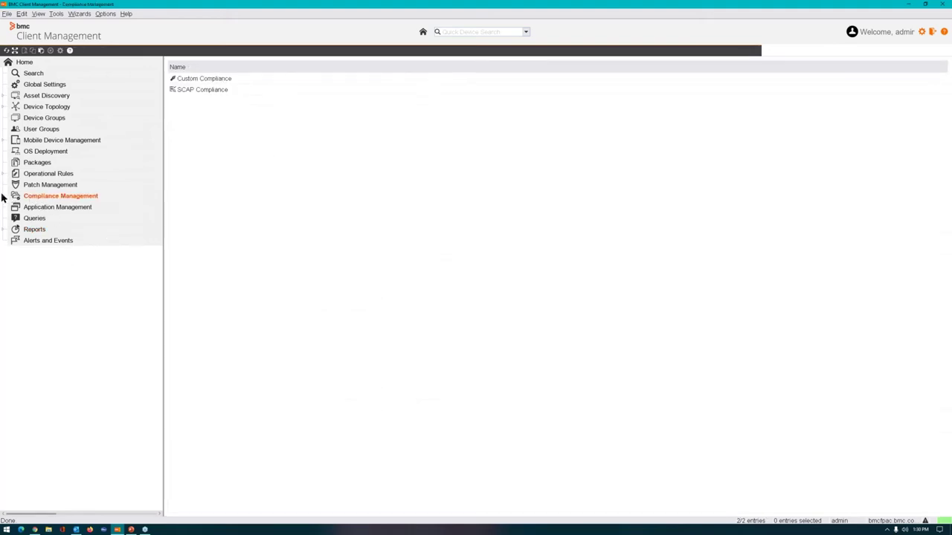
pyautogui.click(3, 195)
pyautogui.doubleClick(37, 206)
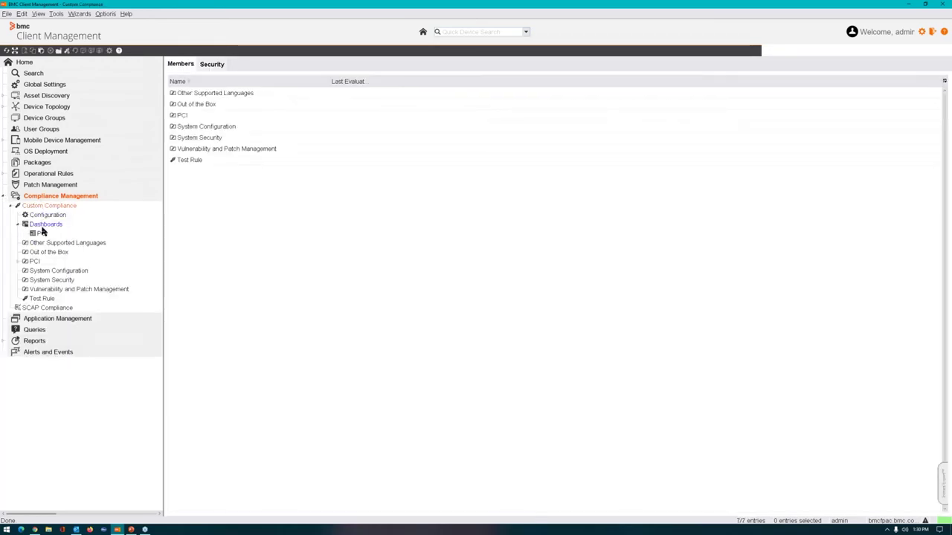
pyautogui.click(42, 235)
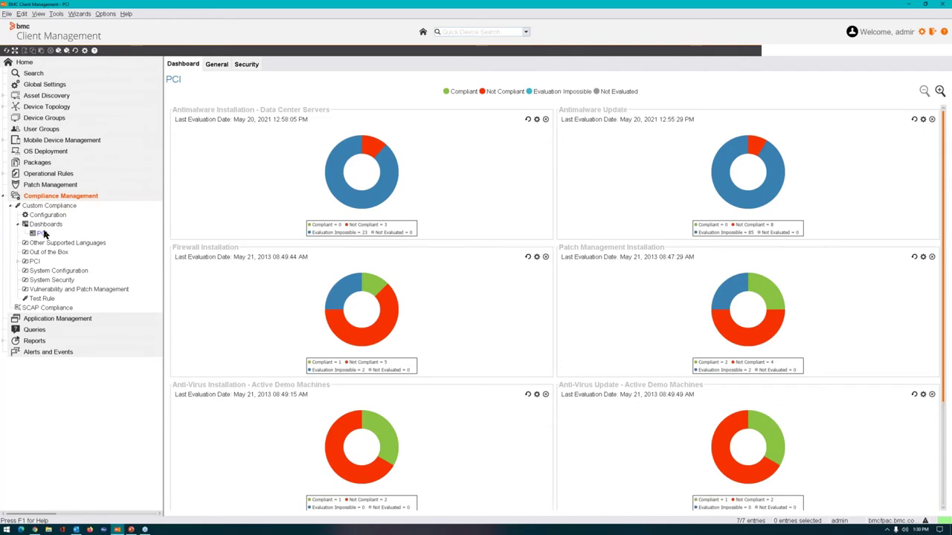
# View Software License Management under Application Management, and list the licenses in the MS Office Suites folder.
pyautogui.click(58, 320)
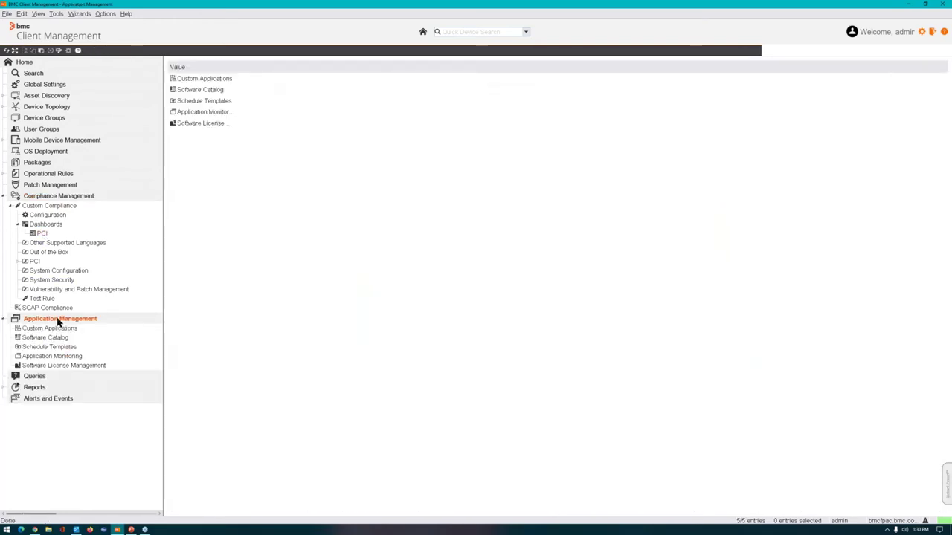
pyautogui.click(79, 366)
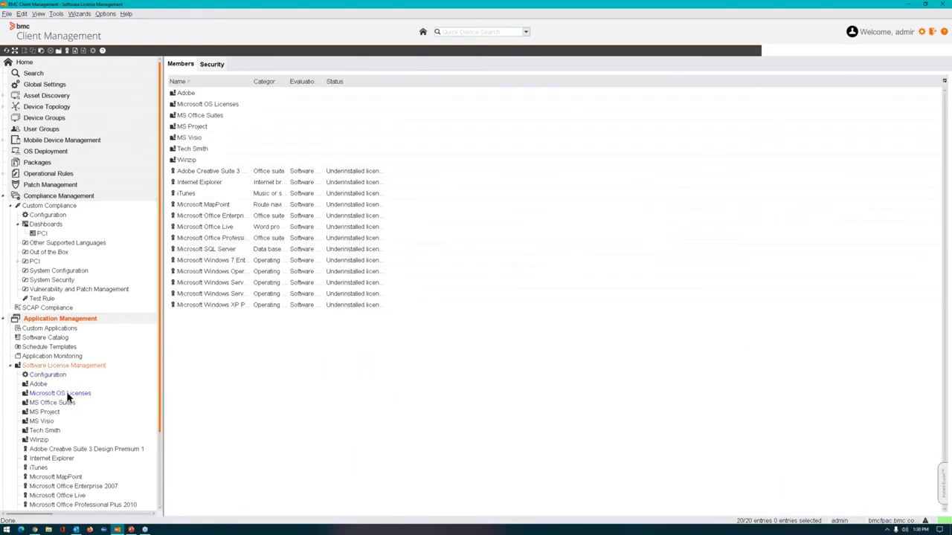
pyautogui.click(68, 398)
pyautogui.click(64, 403)
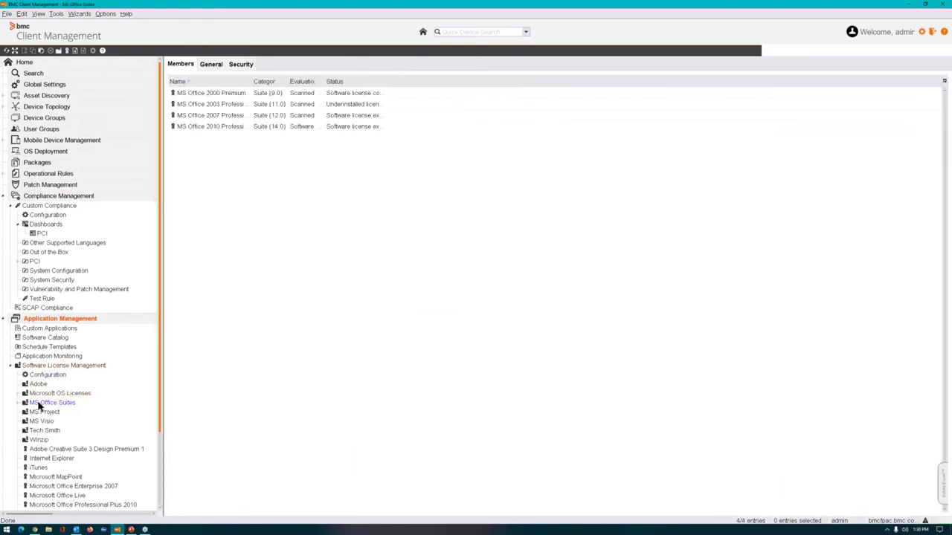
# Review the dashboard and licenses of MS Office 2007 Professional in MS Office Suites, and view the MS Office 2003 Professional dashboard.
pyautogui.click(18, 403)
pyautogui.click(89, 431)
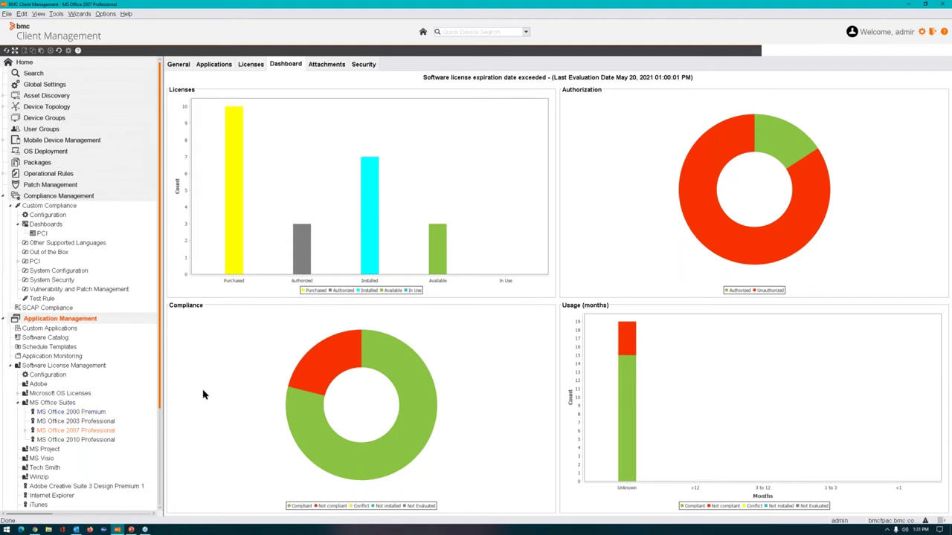
pyautogui.click(253, 65)
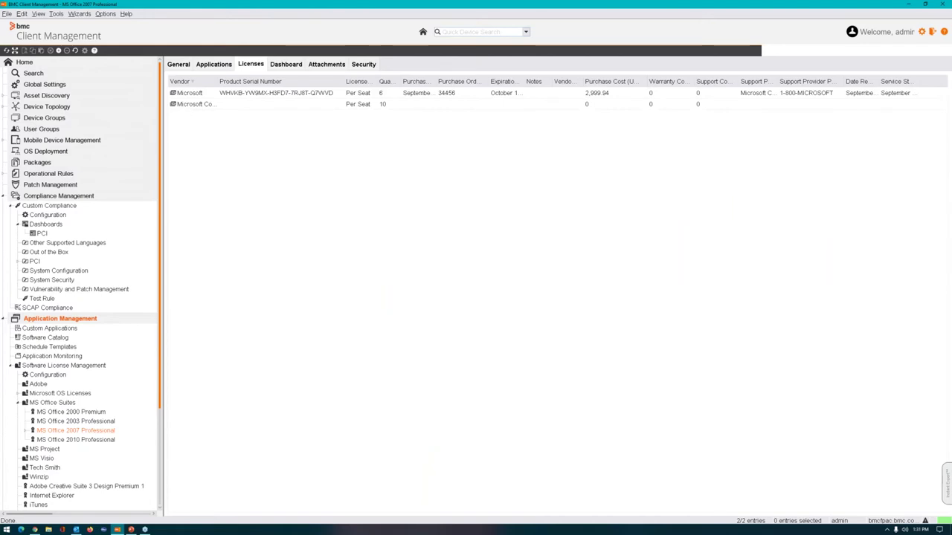
pyautogui.click(303, 105)
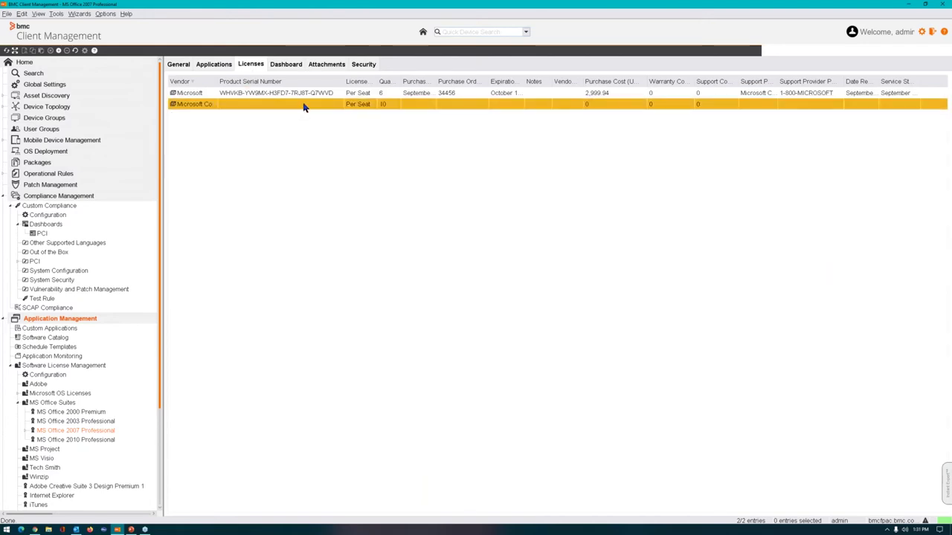
pyautogui.click(295, 65)
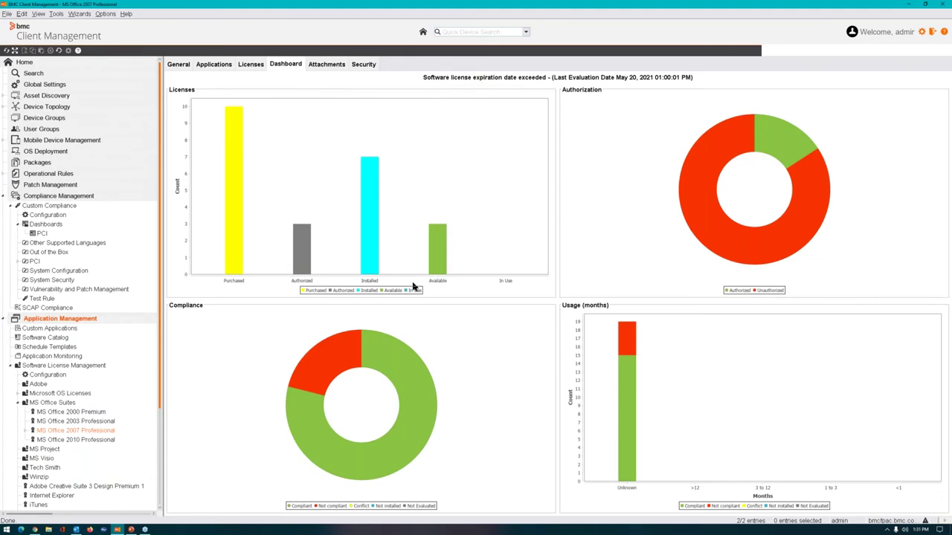
pyautogui.moveTo(445, 259)
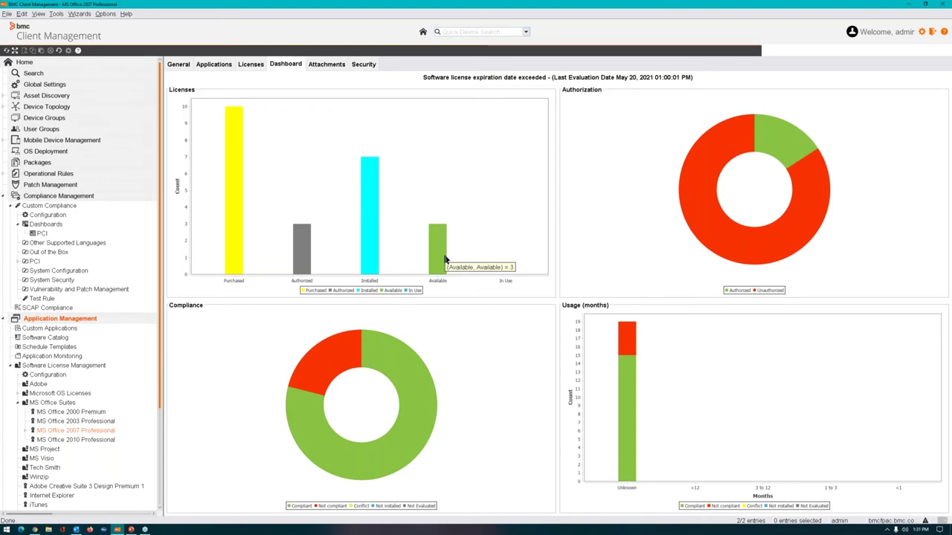
pyautogui.click(102, 421)
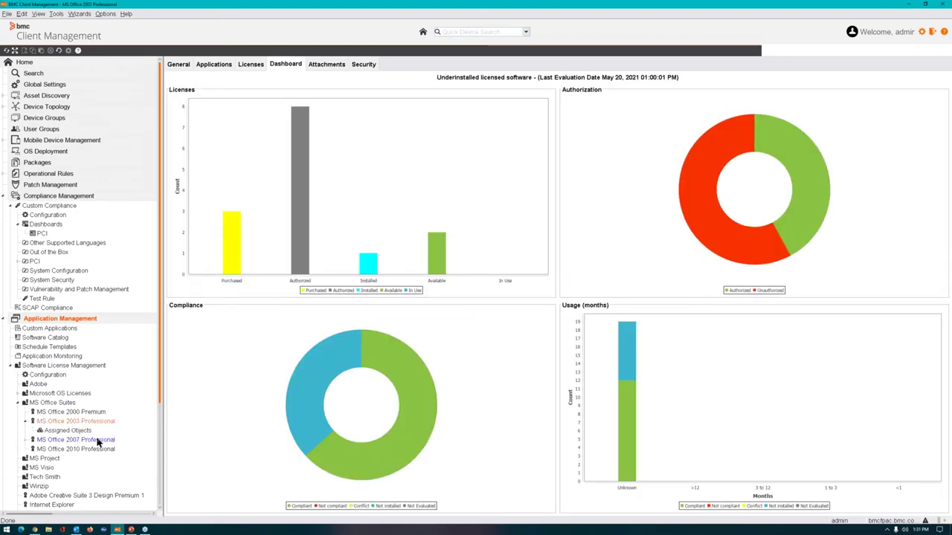
# Expand the Adobe and Acrobat license folders and view the dashboards of Acrobat 5 and Acrobat 9, checking Acrobat 9's exceeded licenses.
pyautogui.click(28, 385)
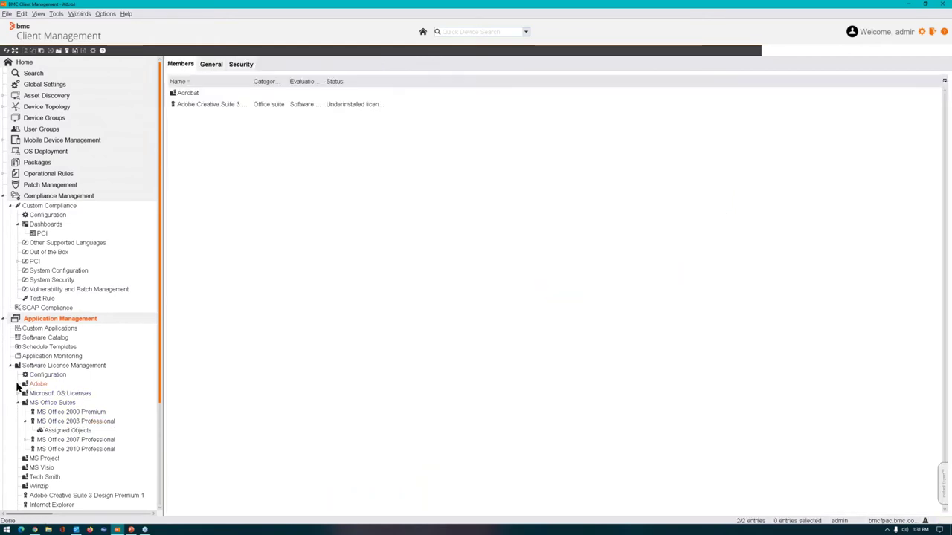
pyautogui.click(17, 384)
pyautogui.click(47, 393)
pyautogui.click(25, 394)
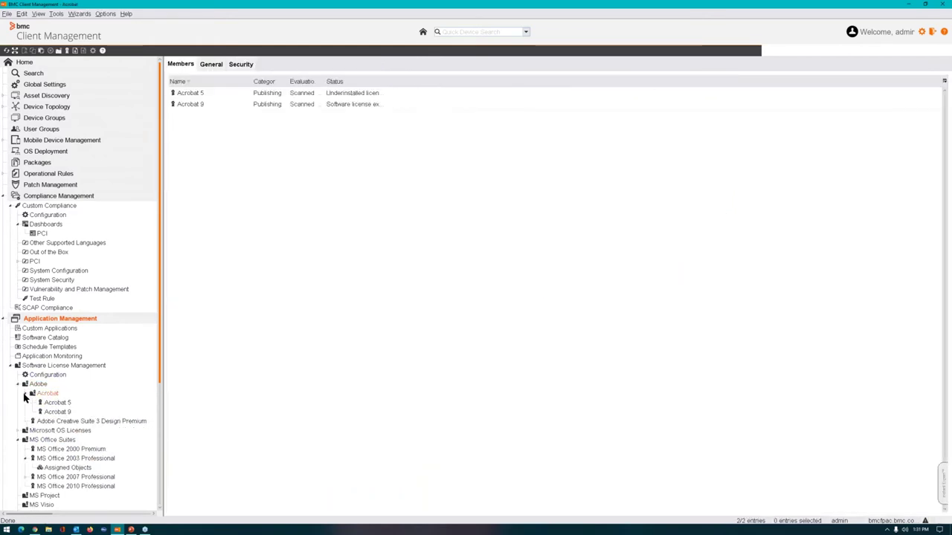
pyautogui.click(60, 402)
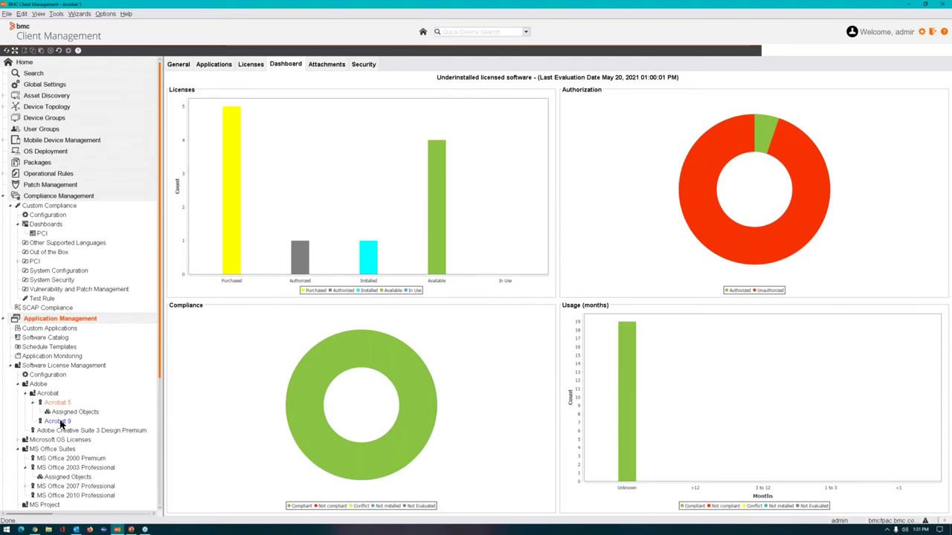
pyautogui.click(60, 421)
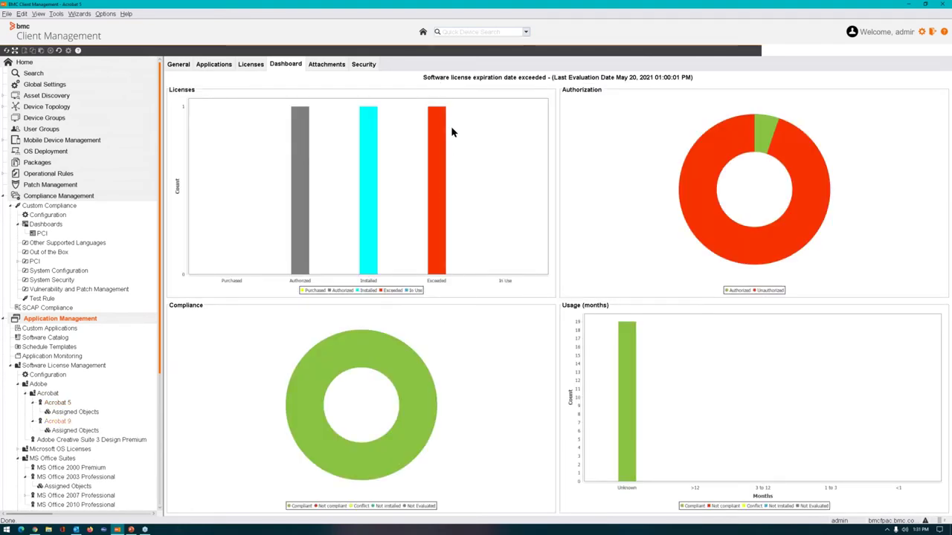
pyautogui.moveTo(446, 272)
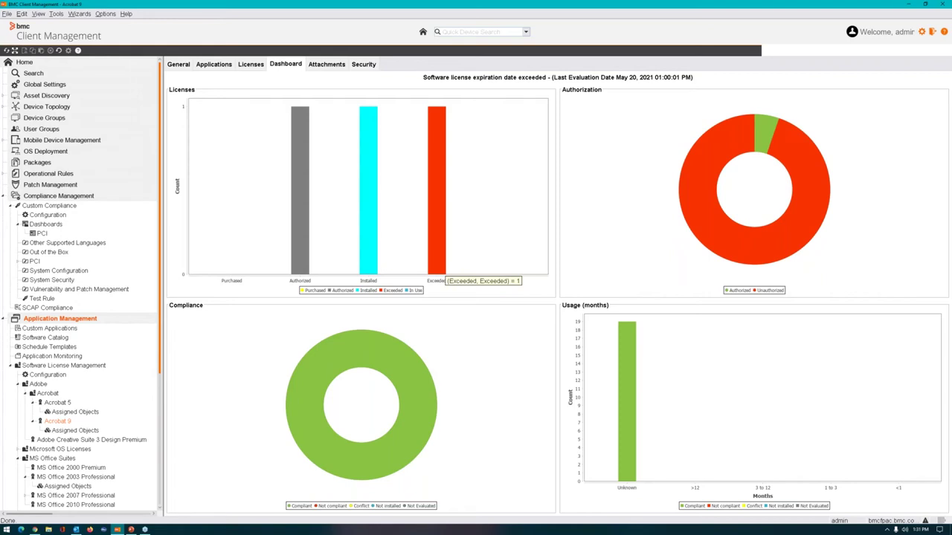
# Add a Per Seat license with a quantity of 20 to Acrobat 9 and view its updated dashboard.
pyautogui.click(251, 63)
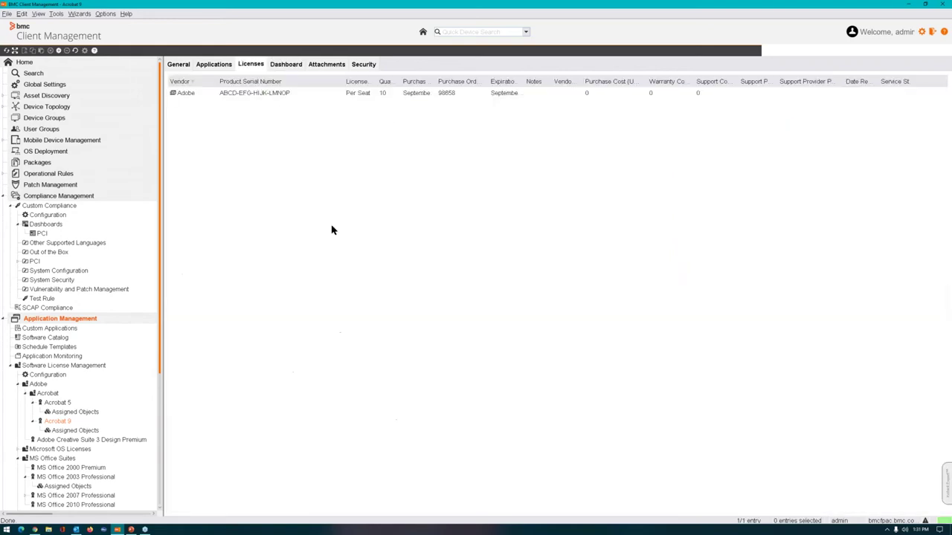
pyautogui.rightClick(308, 133)
pyautogui.click(353, 199)
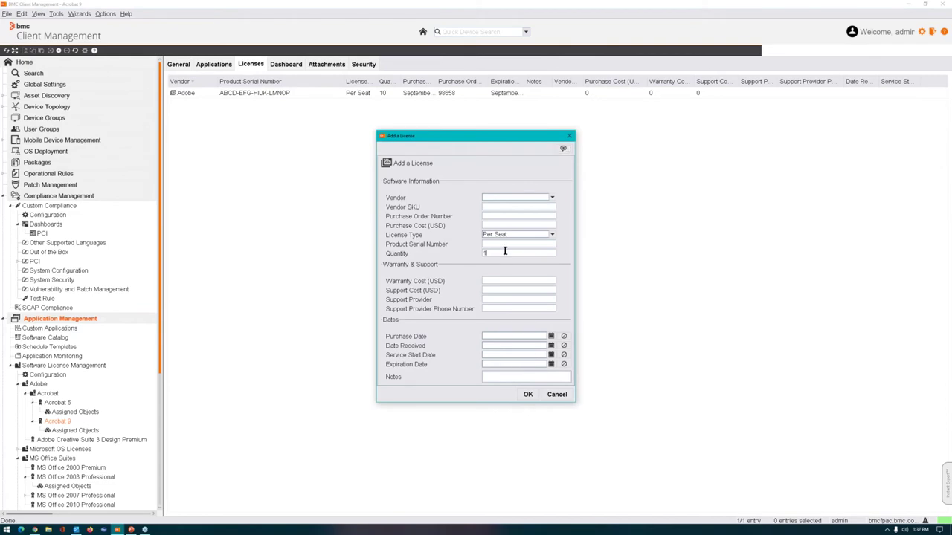
pyautogui.write('0')
pyautogui.click(528, 394)
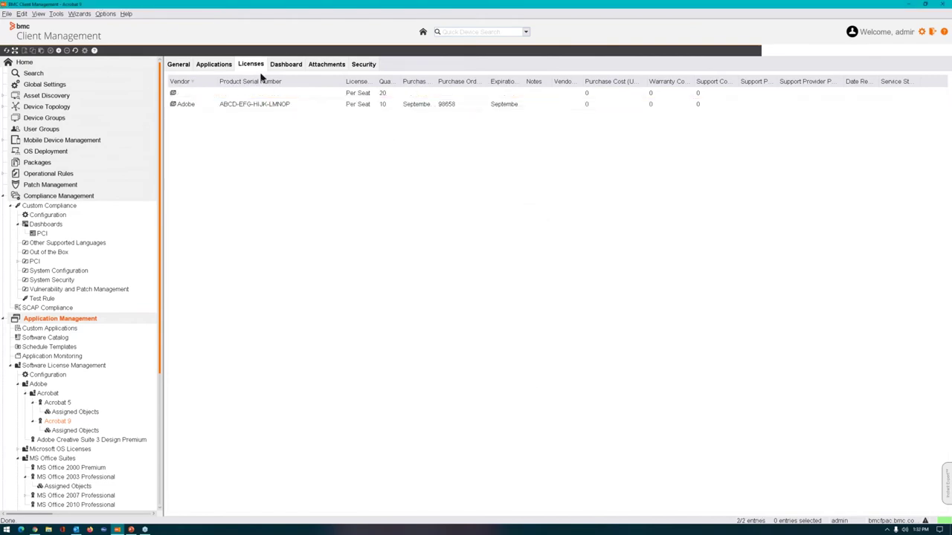
pyautogui.click(288, 65)
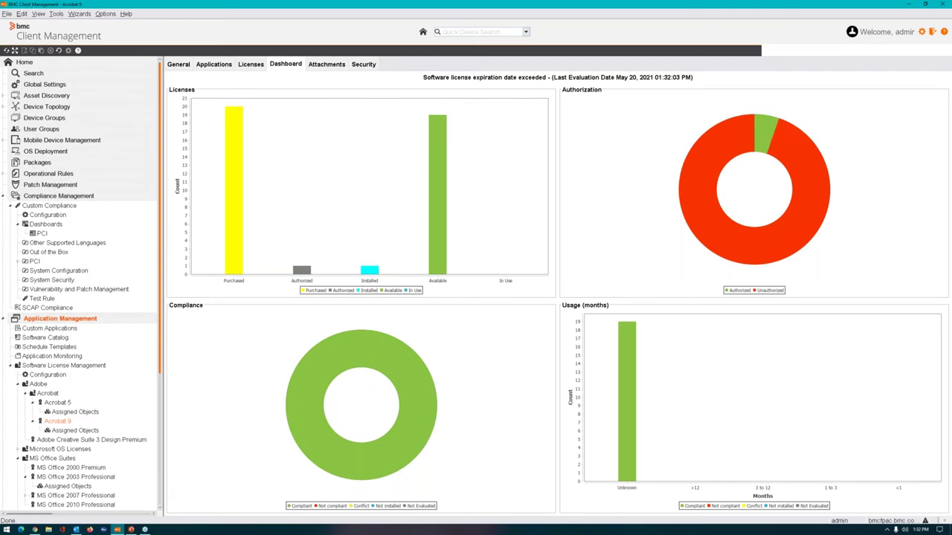
# Drill into the Firewall Installation chart's non-compliant slice on the PCI compliance dashboard and filter the device list to Not Compliant.
pyautogui.click(42, 234)
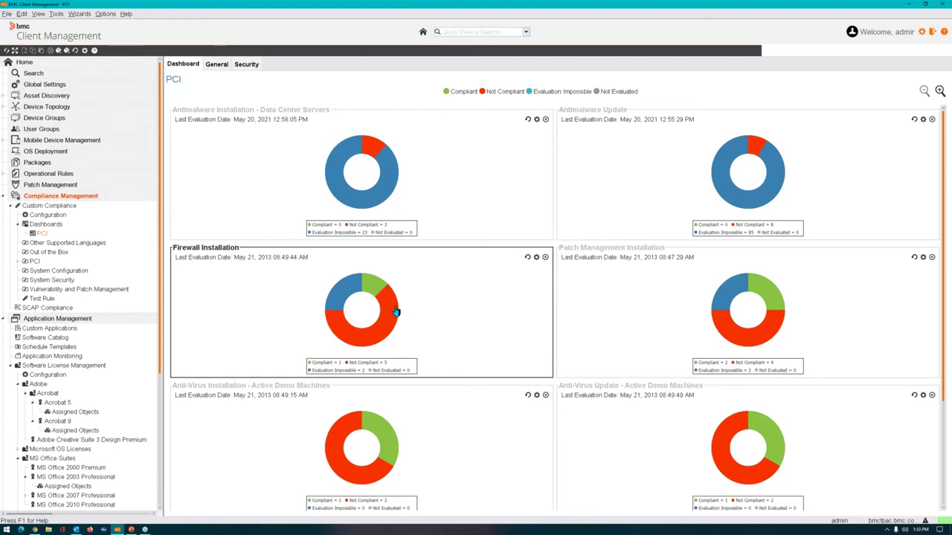
pyautogui.moveTo(396, 310)
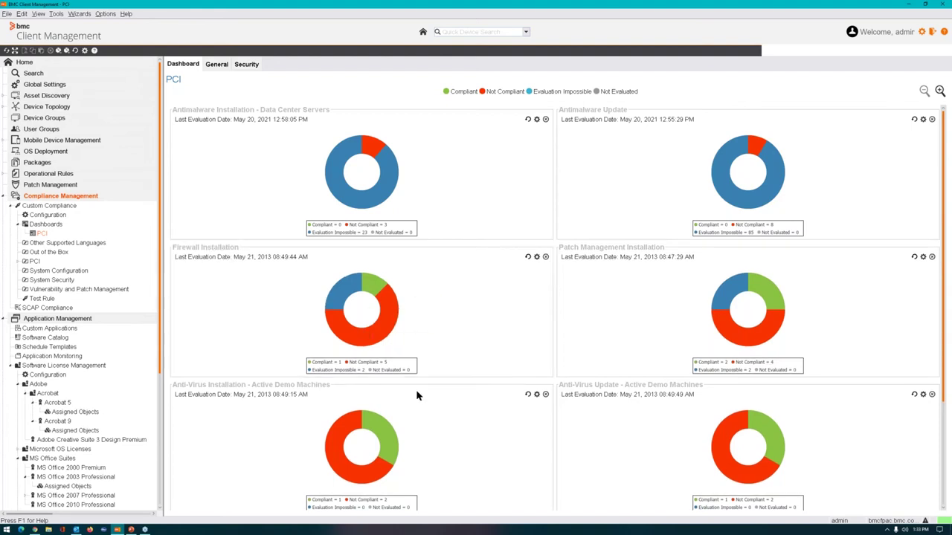
pyautogui.click(389, 318)
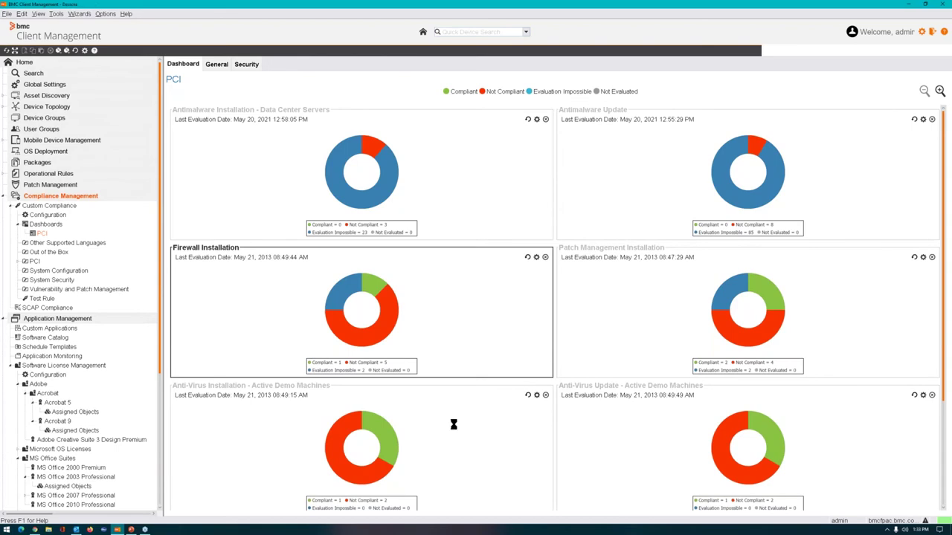
pyautogui.click(630, 70)
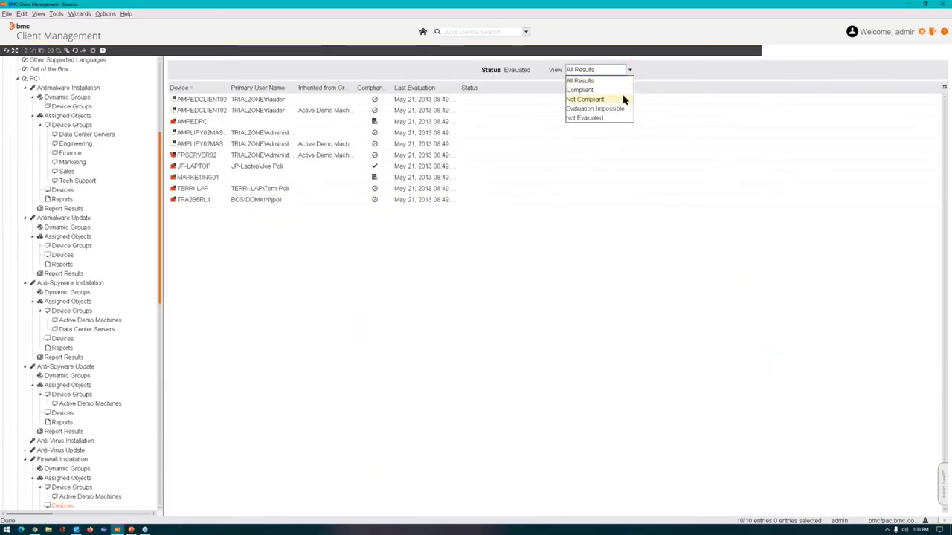
pyautogui.click(585, 99)
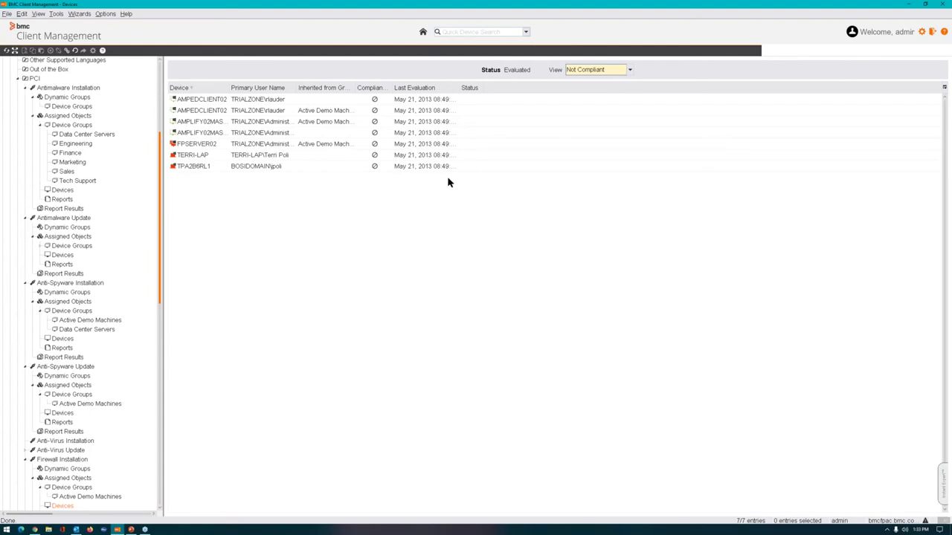
# Return to the PCI dashboard under Custom Compliance and look through all of its charts.
pyautogui.scroll(5, 99, 315)
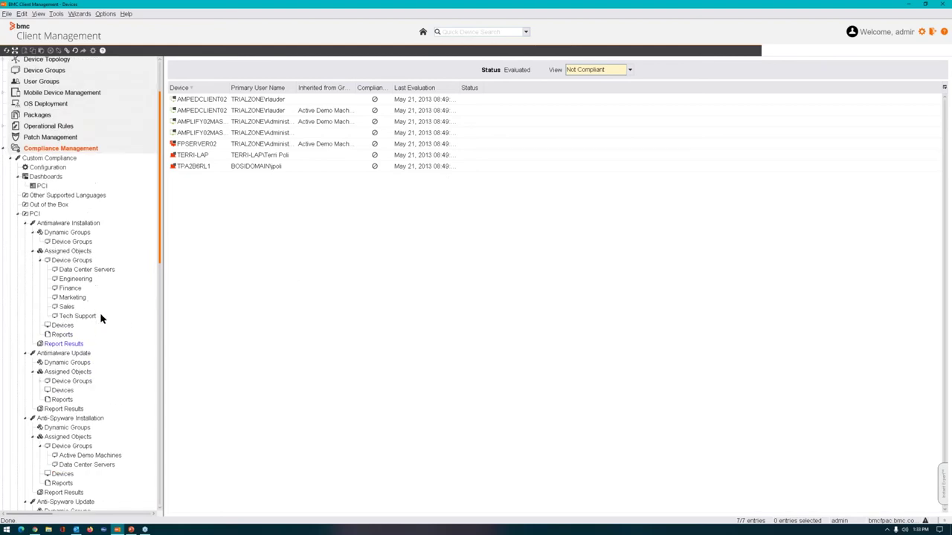
pyautogui.click(46, 212)
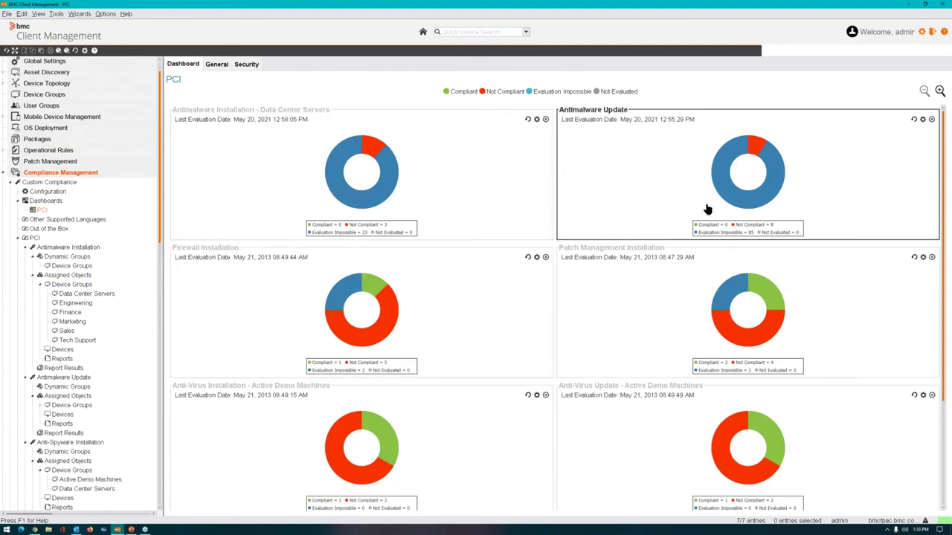
pyautogui.scroll(-3, 700, 443)
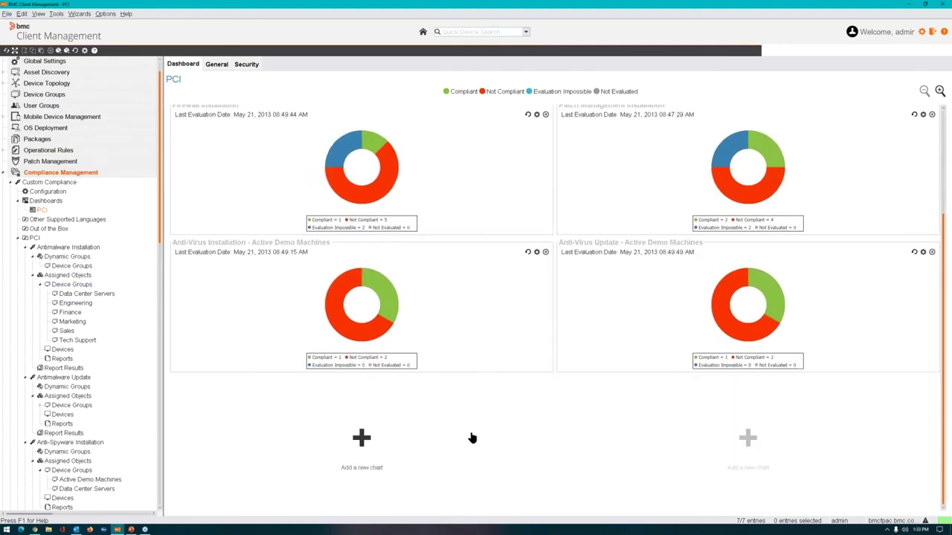
pyautogui.scroll(3, 538, 428)
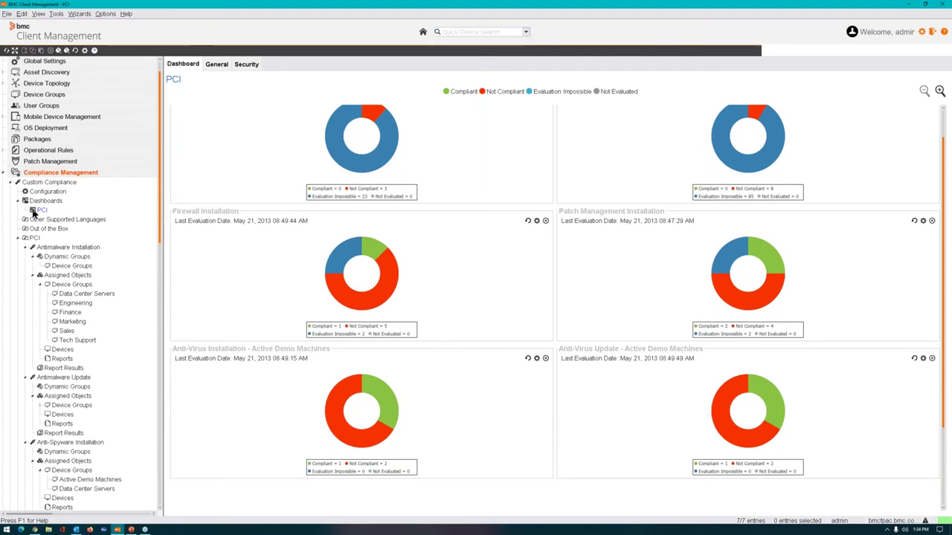
# Collapse the PCI rule folder, along with the Compliance Management and Application Management branches.
pyautogui.click(18, 238)
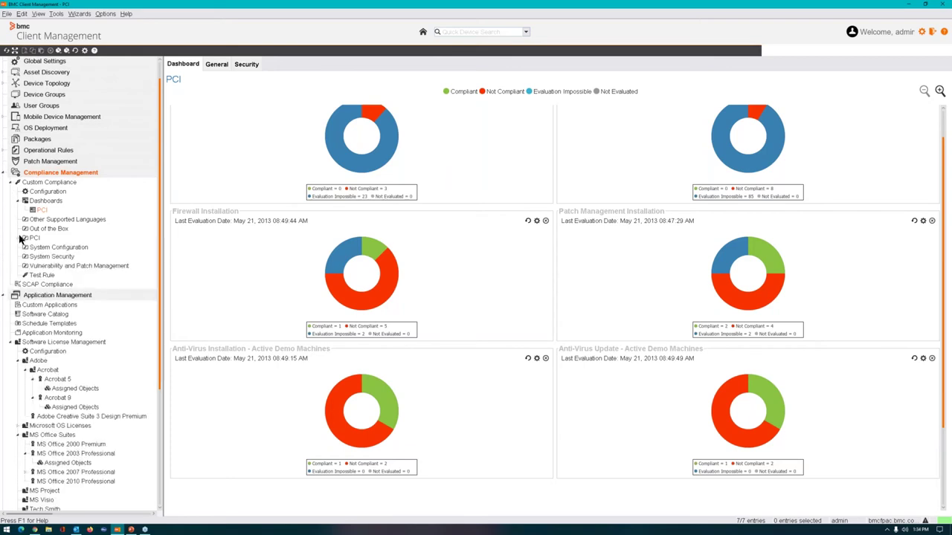
pyautogui.click(4, 172)
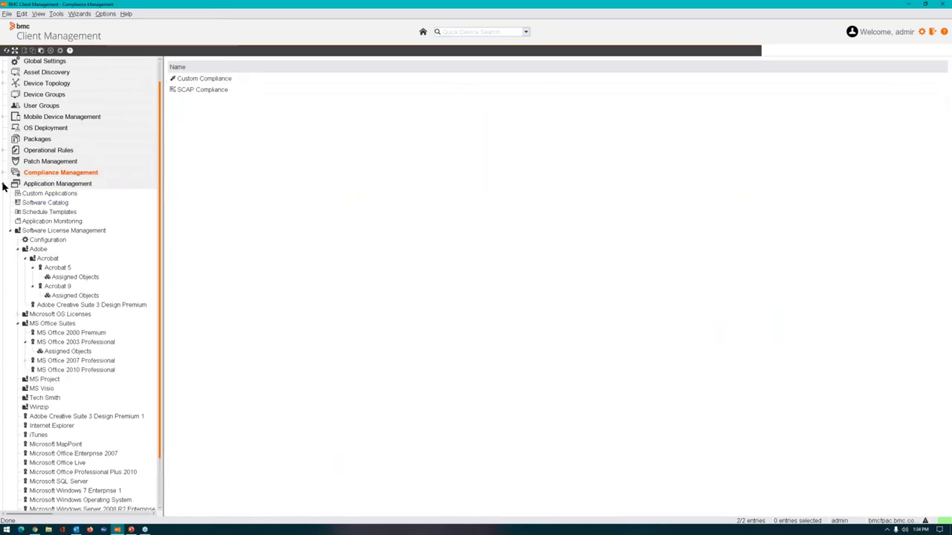
pyautogui.click(4, 183)
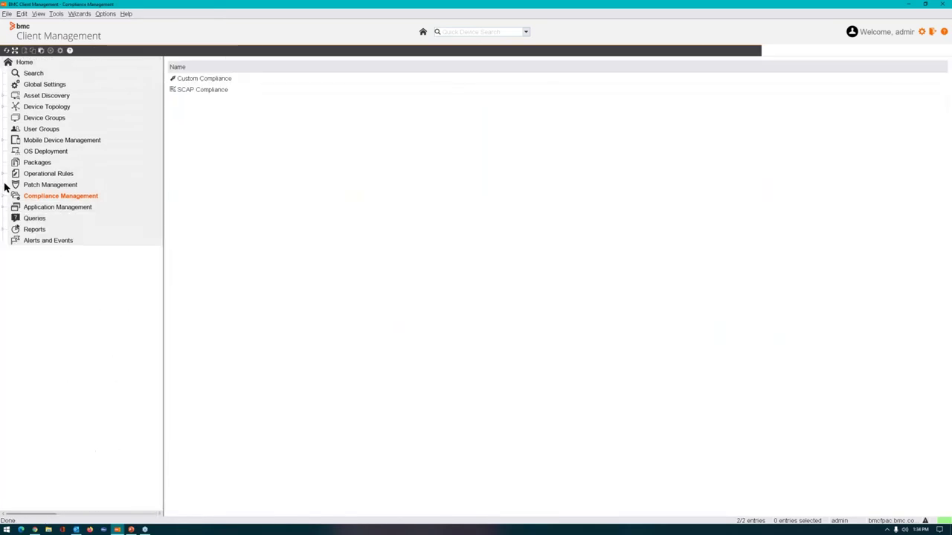
# Expand Patch Jobs under Patch Management and view the active patches of New Patch Job.
pyautogui.click(56, 185)
pyautogui.click(41, 213)
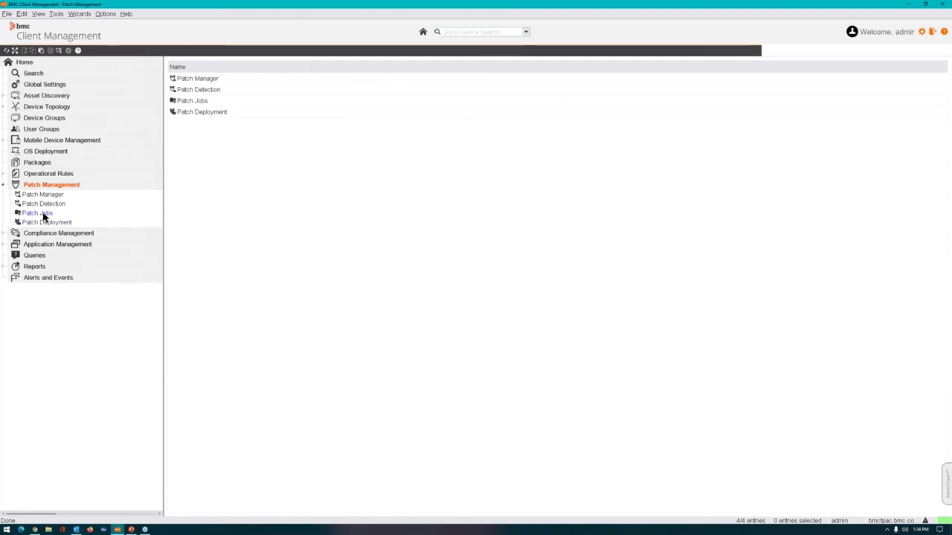
pyautogui.click(12, 213)
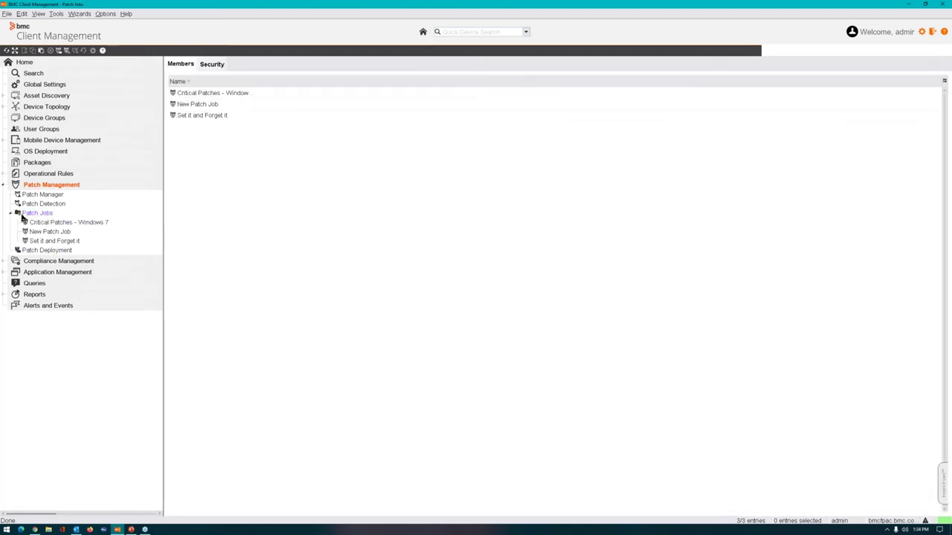
pyautogui.click(49, 233)
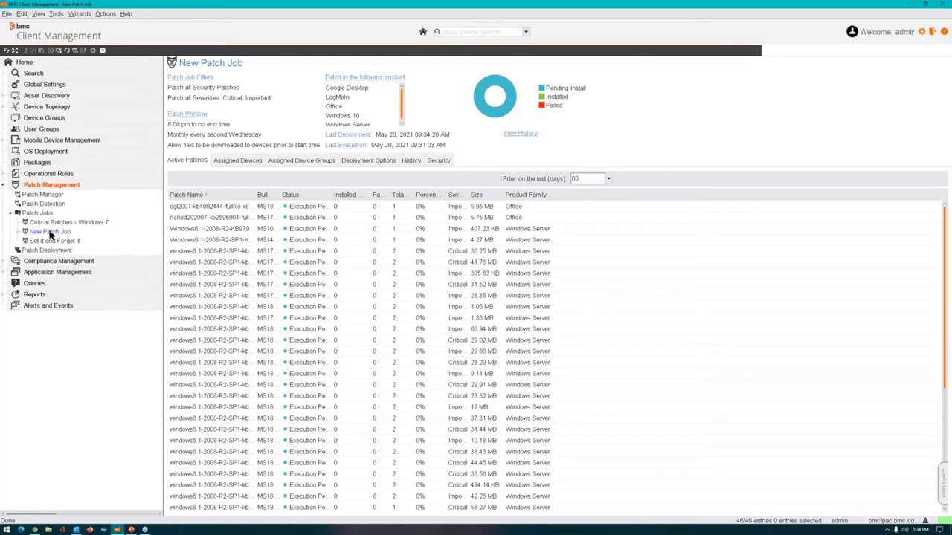
# View the assigned devices of the Critical Patches - Windows 7 and New Patch Job patch jobs, and show New Patch Job's history.
pyautogui.click(88, 222)
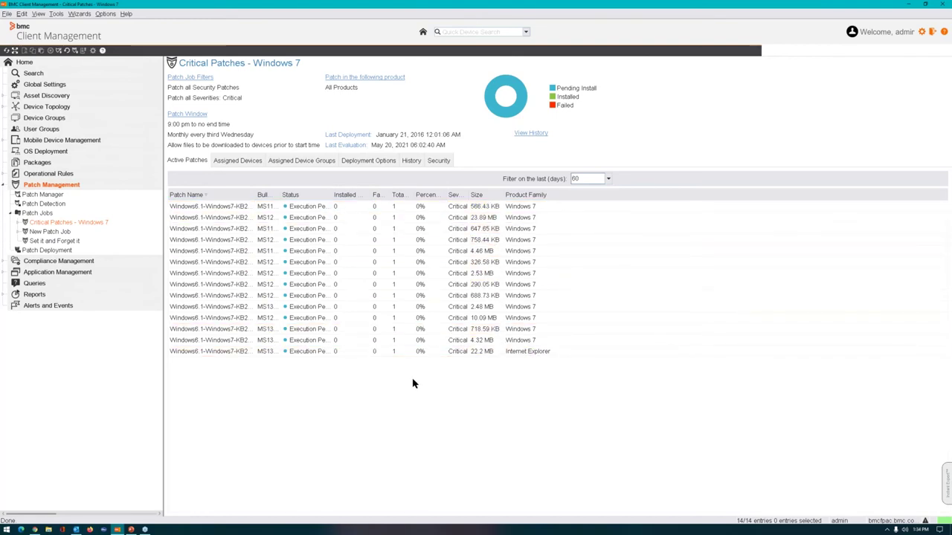
pyautogui.click(238, 160)
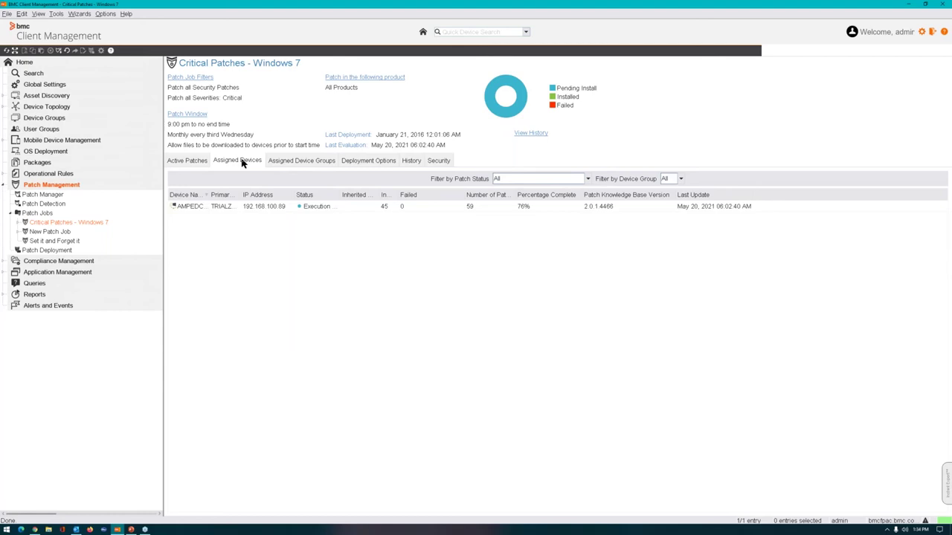
pyautogui.click(54, 232)
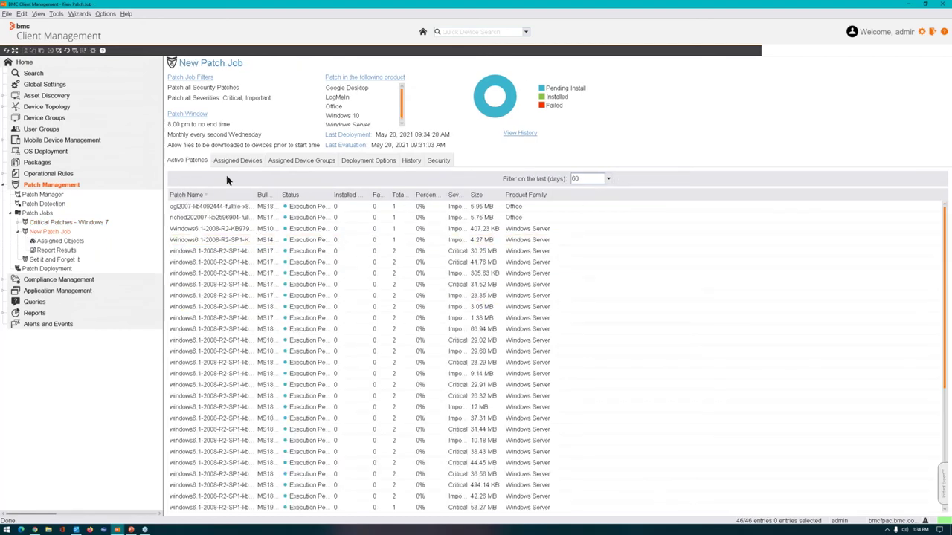
pyautogui.click(248, 160)
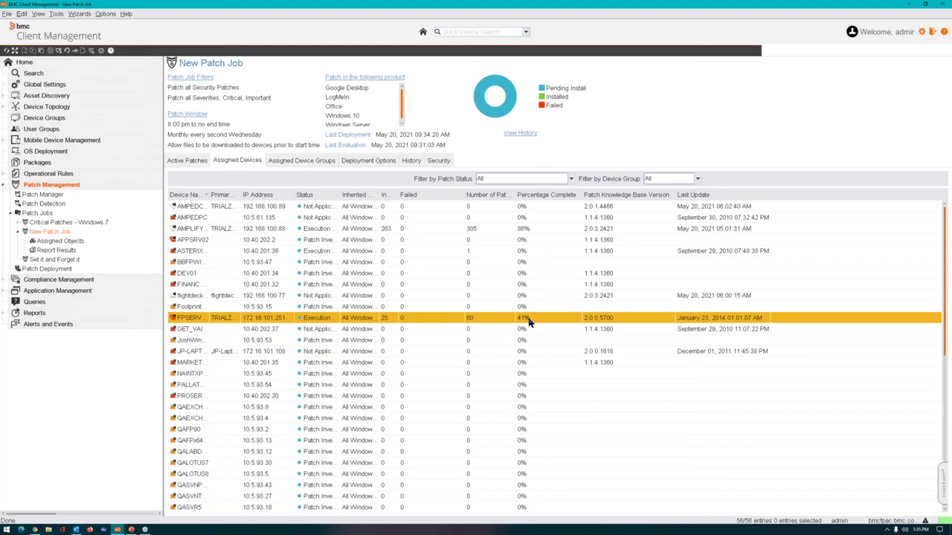
pyautogui.click(531, 134)
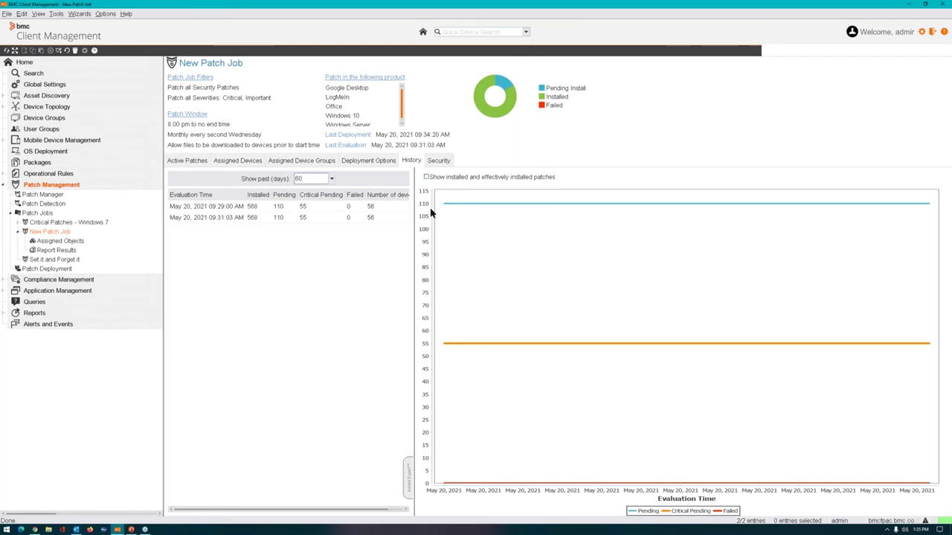
# Return to the active patches of New Patch Job and collapse the Patch Jobs branch.
pyautogui.click(179, 161)
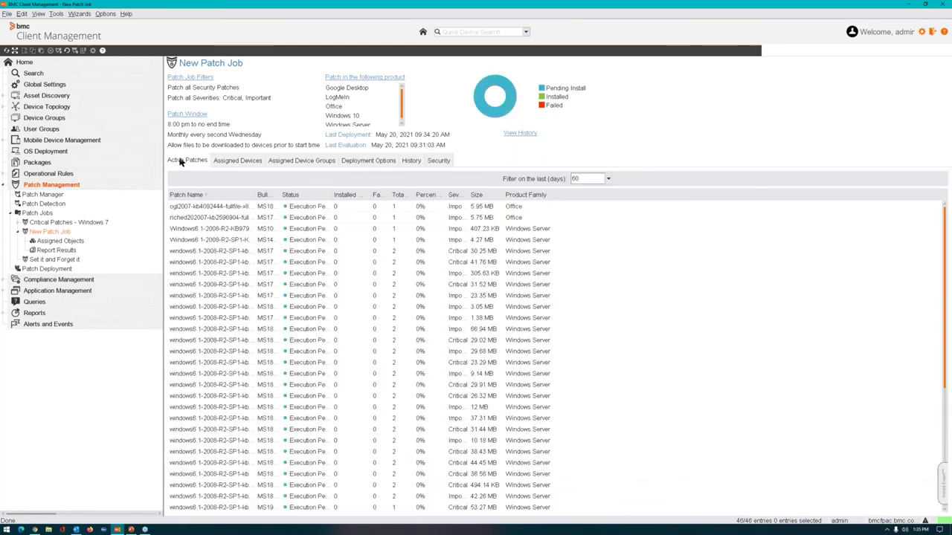
pyautogui.click(17, 232)
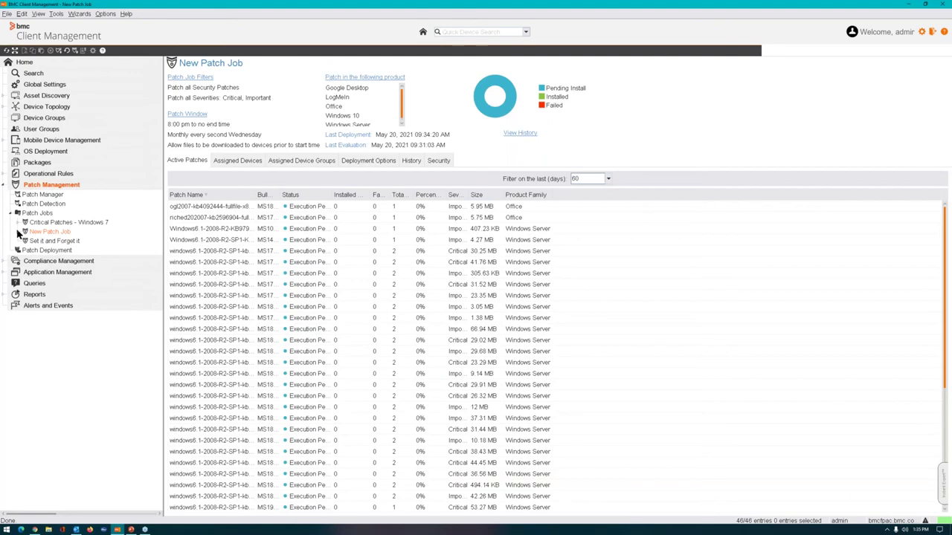
pyautogui.click(9, 211)
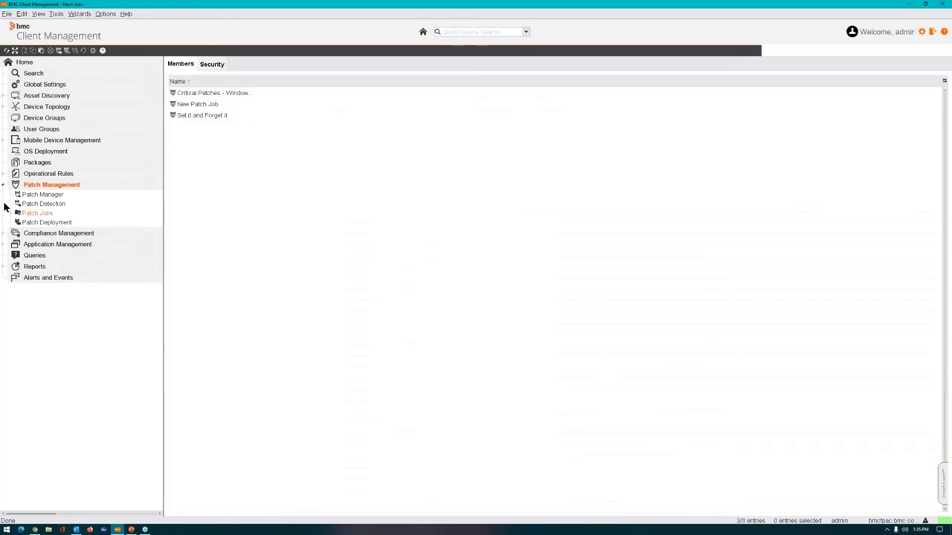
# Open Packages, check the package creation and distribution commands available, and view the members of FootPrints Asset Core Upgrade.
pyautogui.click(32, 163)
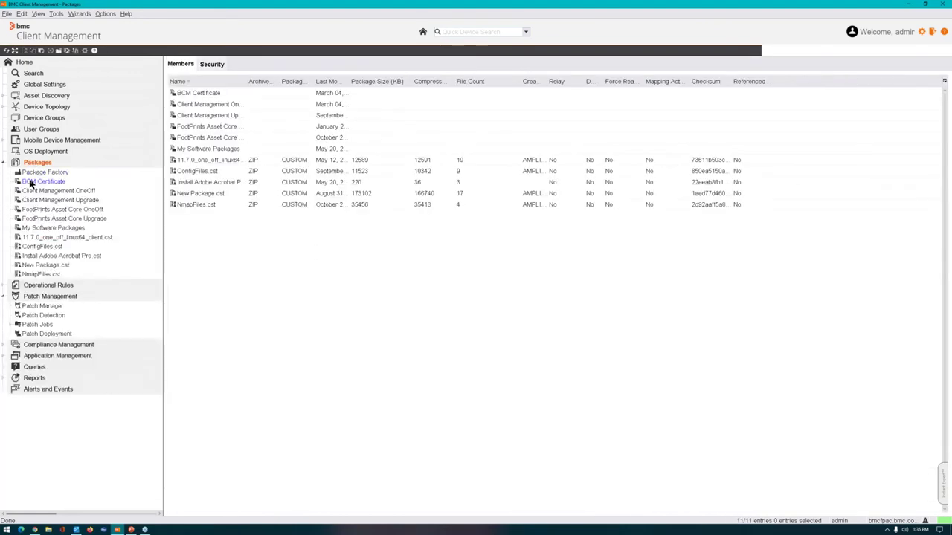
pyautogui.rightClick(39, 163)
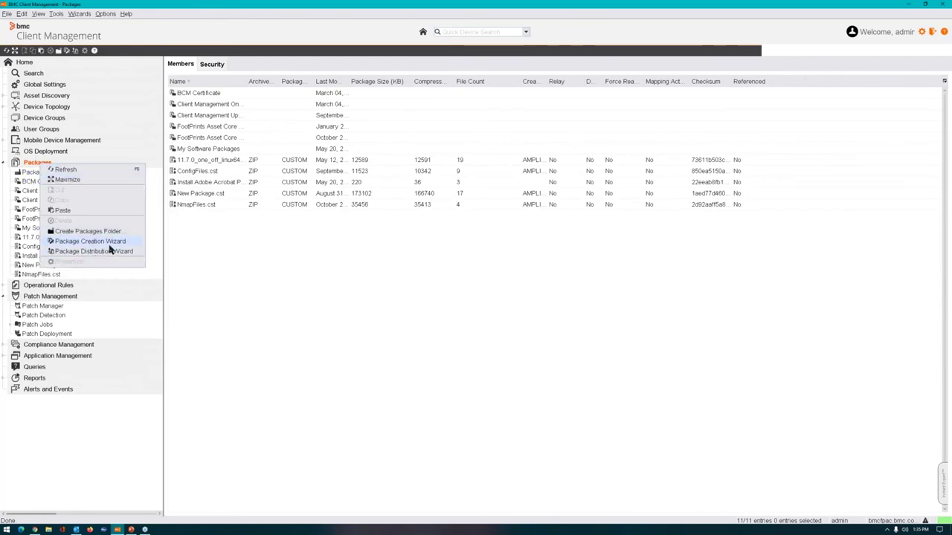
pyautogui.click(146, 274)
pyautogui.click(48, 221)
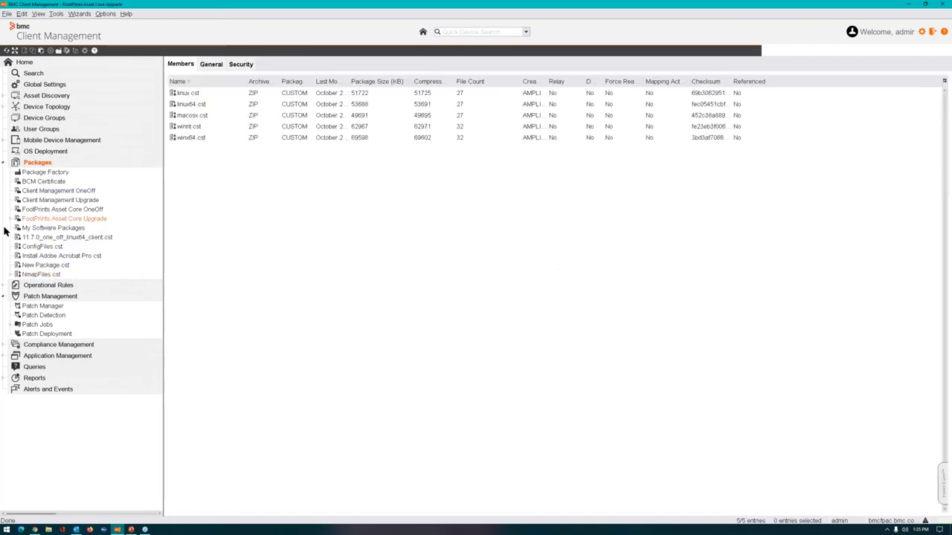
# Expand My Software Packages and view the general details of AdbeRdr910_en_US.msi and FireFox 3.6.10 Install.cst.
pyautogui.doubleClick(30, 230)
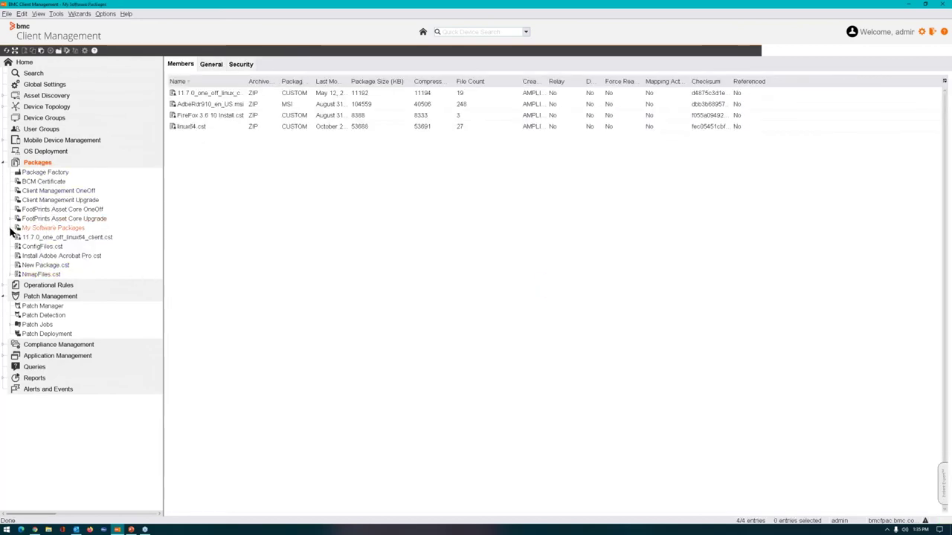
pyautogui.click(50, 246)
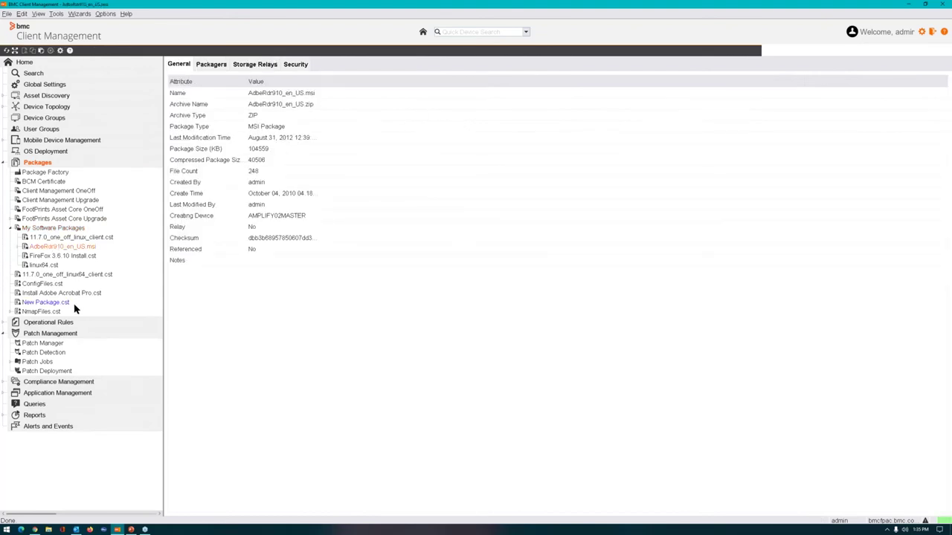
pyautogui.doubleClick(82, 257)
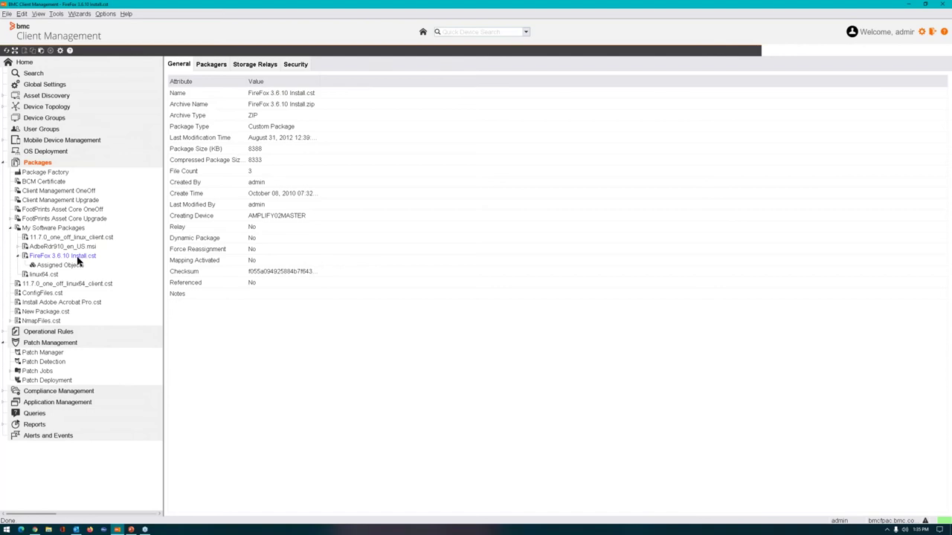
# Open the device groups assigned to FireFox 3.6.10 Install.cst and start assigning a new device group.
pyautogui.click(72, 267)
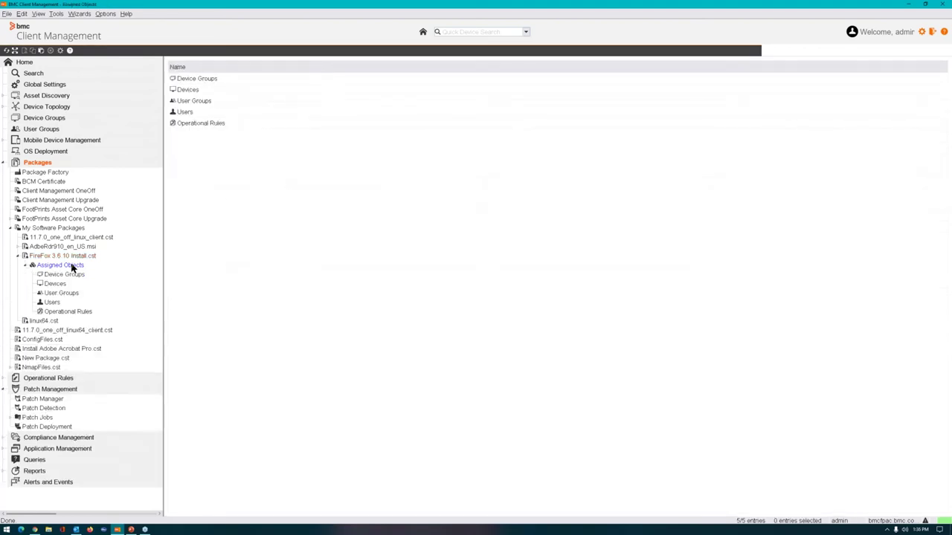
pyautogui.click(67, 275)
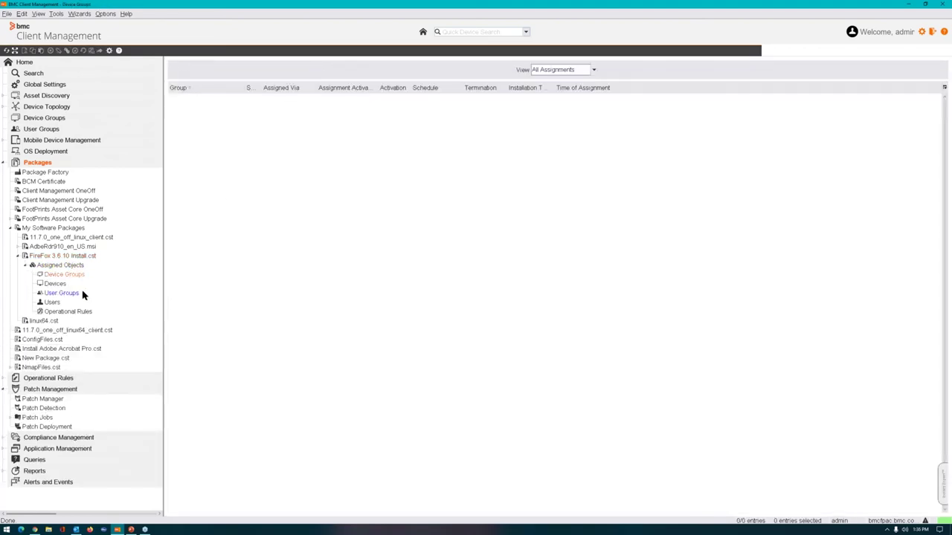
pyautogui.rightClick(258, 186)
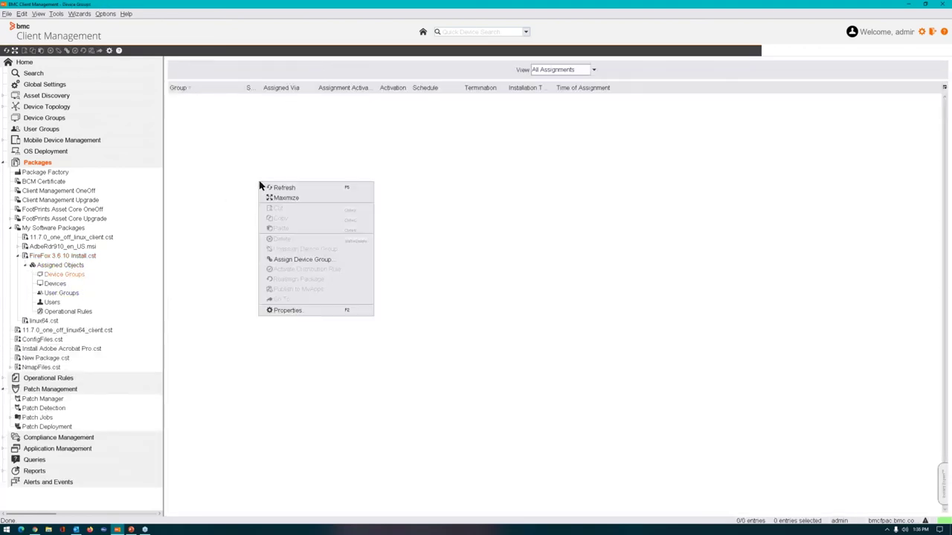
pyautogui.click(318, 262)
pyautogui.click(493, 292)
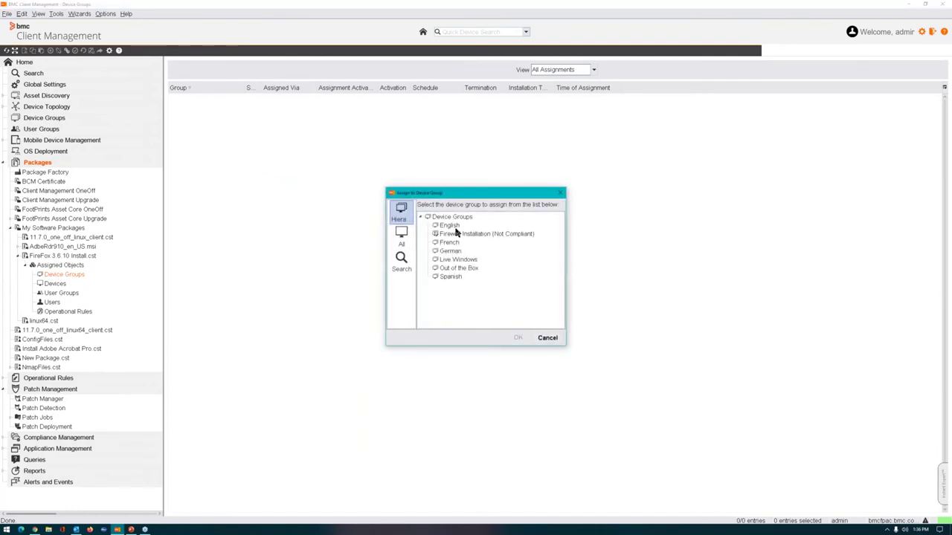
# Look through the complete list of assignable device groups, selecting All Devices, and return to the hierarchy view.
pyautogui.click(401, 243)
pyautogui.click(444, 277)
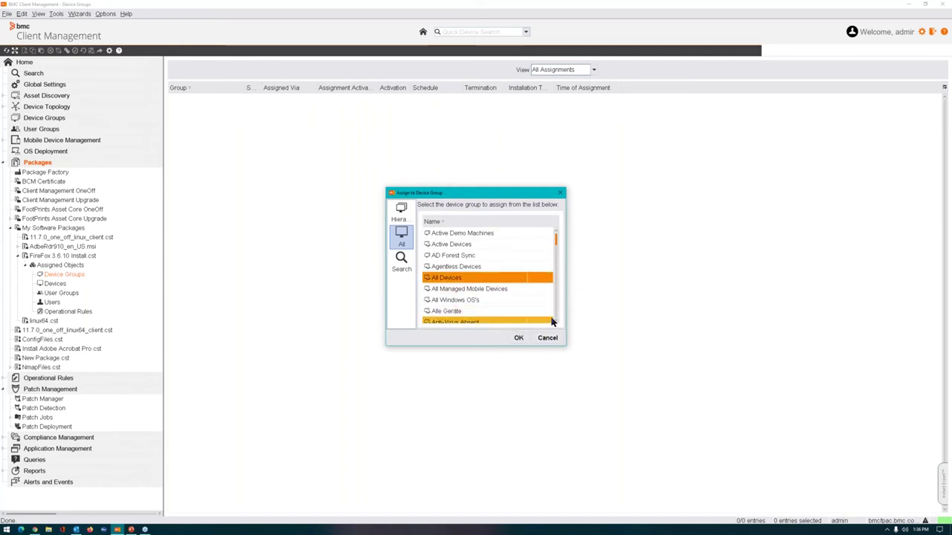
pyautogui.click(401, 212)
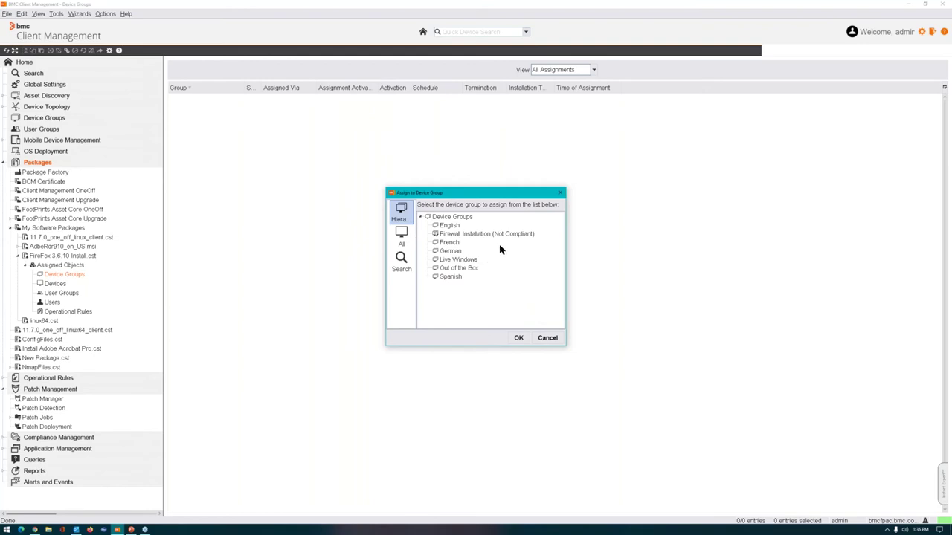
# Look into AD Forest Sync under the English device groups and assign All Windows OS's from OS Type to the FireFox package.
pyautogui.doubleClick(450, 226)
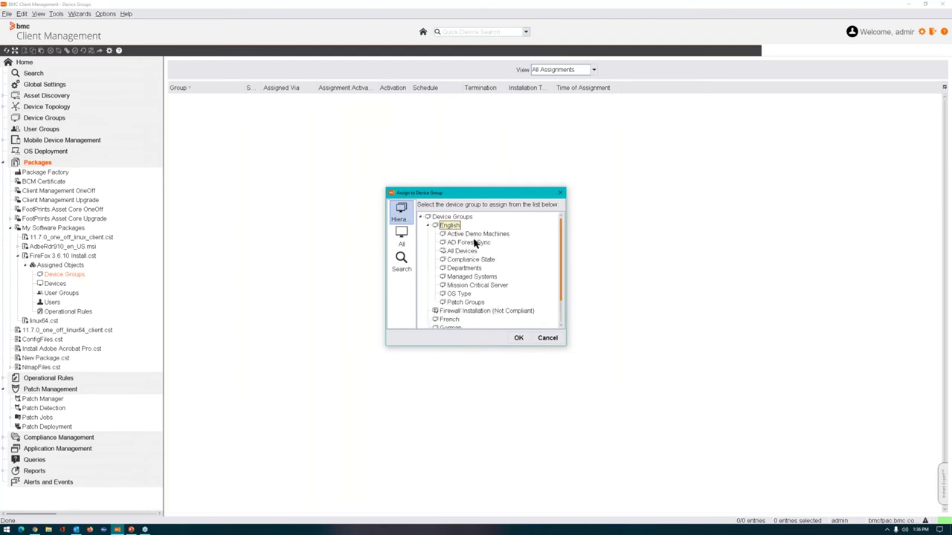
pyautogui.doubleClick(474, 243)
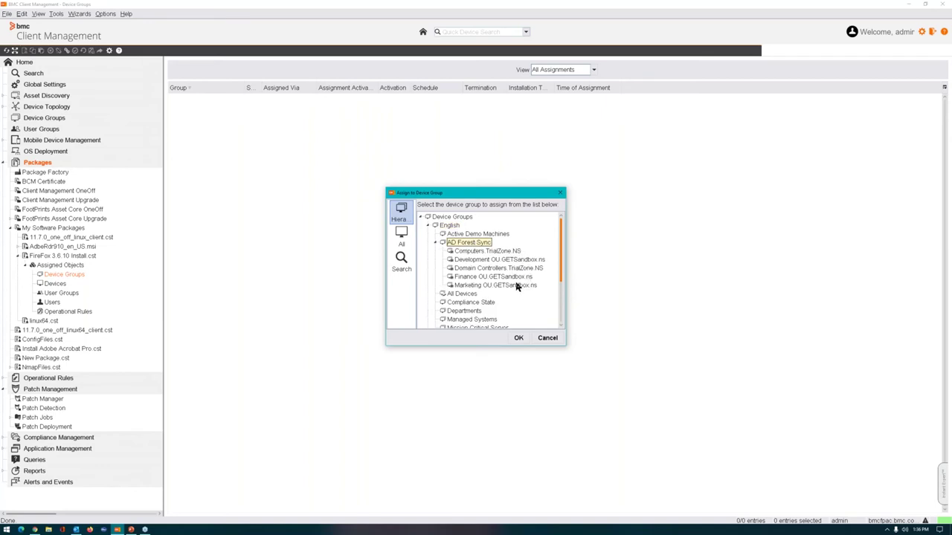
pyautogui.click(436, 243)
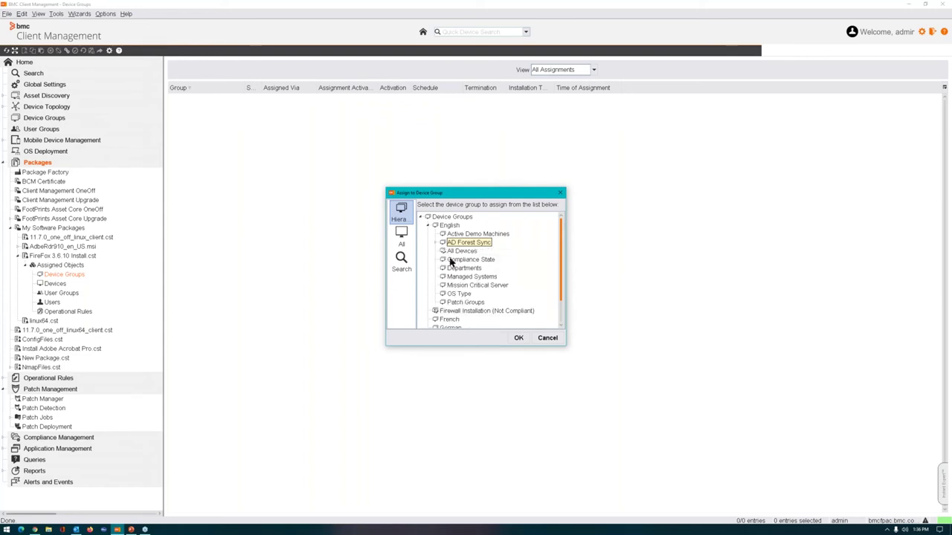
pyautogui.click(468, 295)
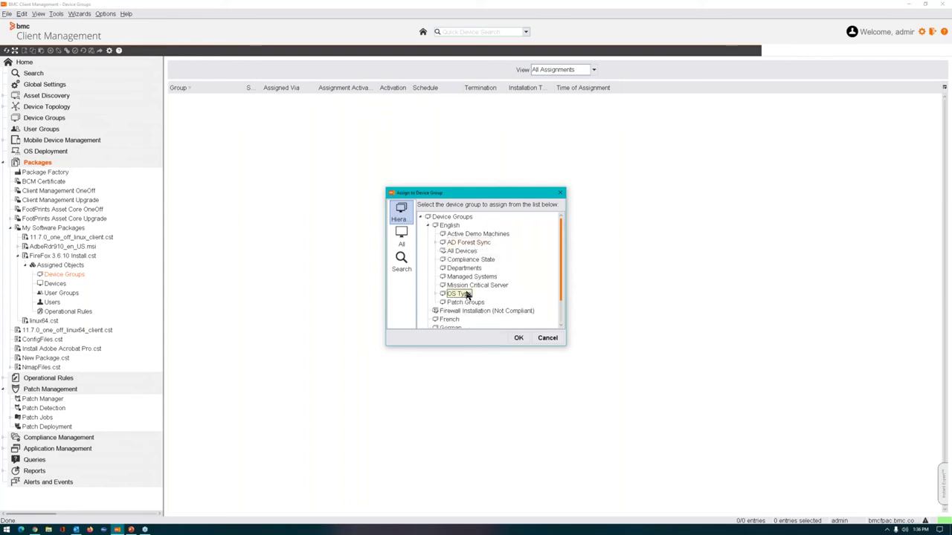
pyautogui.click(436, 295)
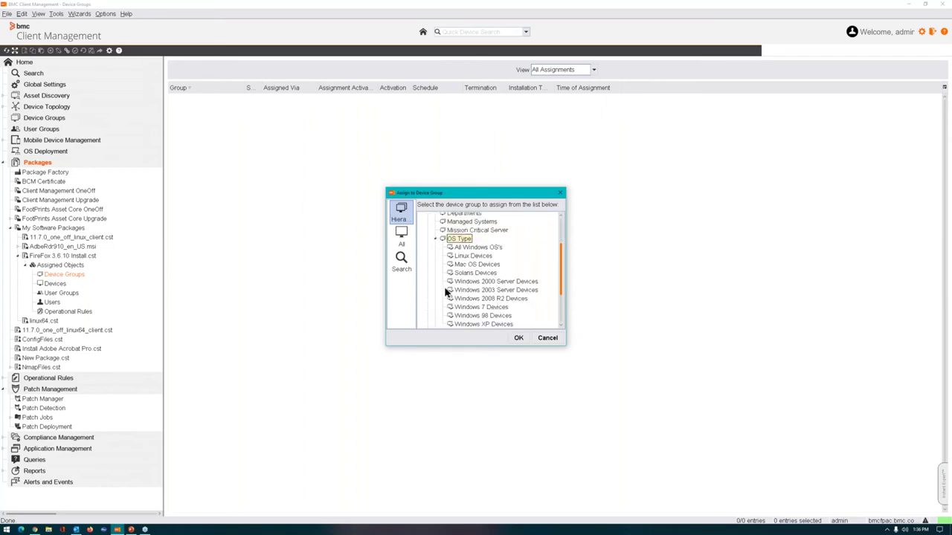
pyautogui.click(497, 248)
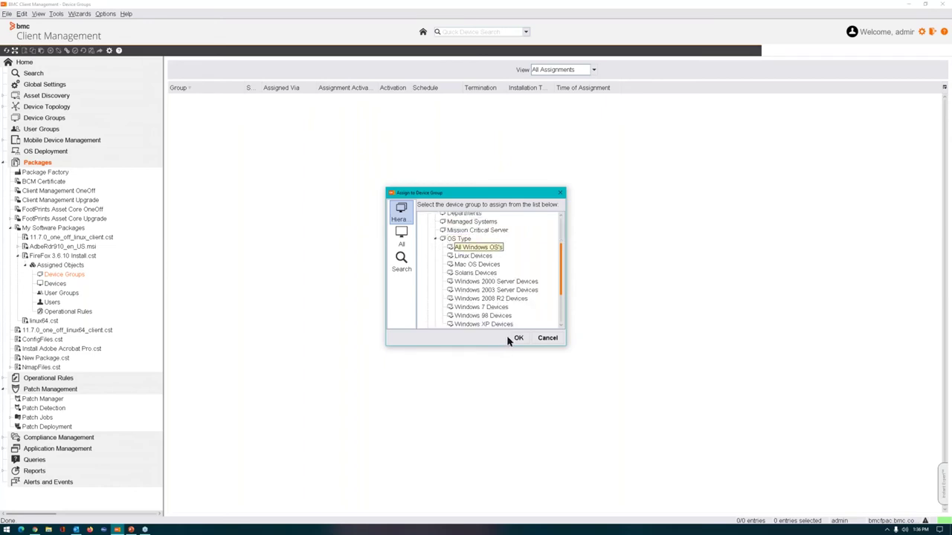
pyautogui.click(518, 338)
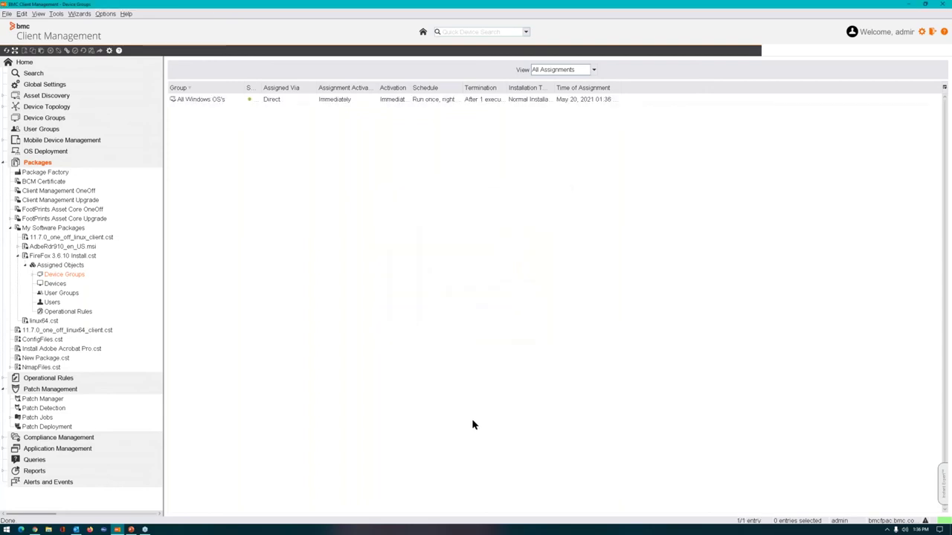
# View the FireFox package's assigned devices for All Windows OS's, along with the status bar chart and pie chart.
pyautogui.click(32, 275)
pyautogui.click(71, 284)
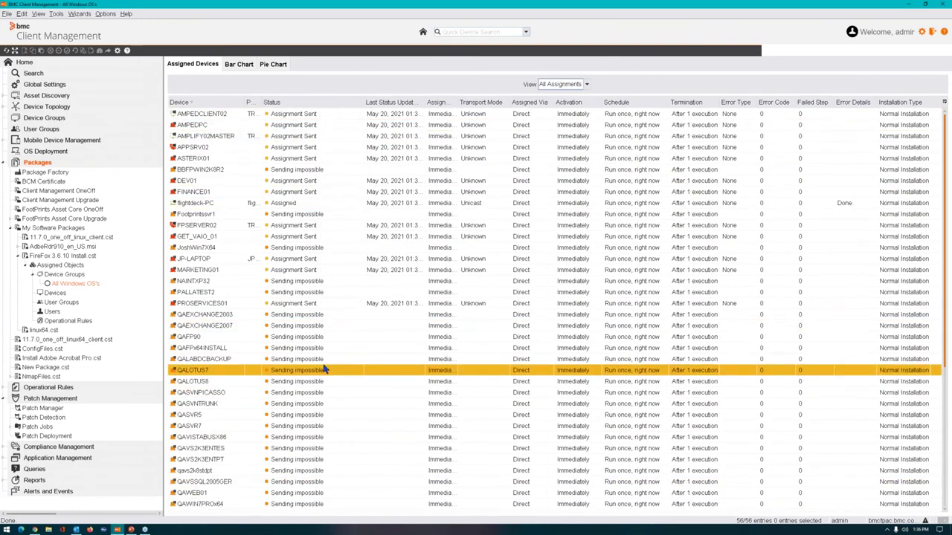
pyautogui.click(244, 66)
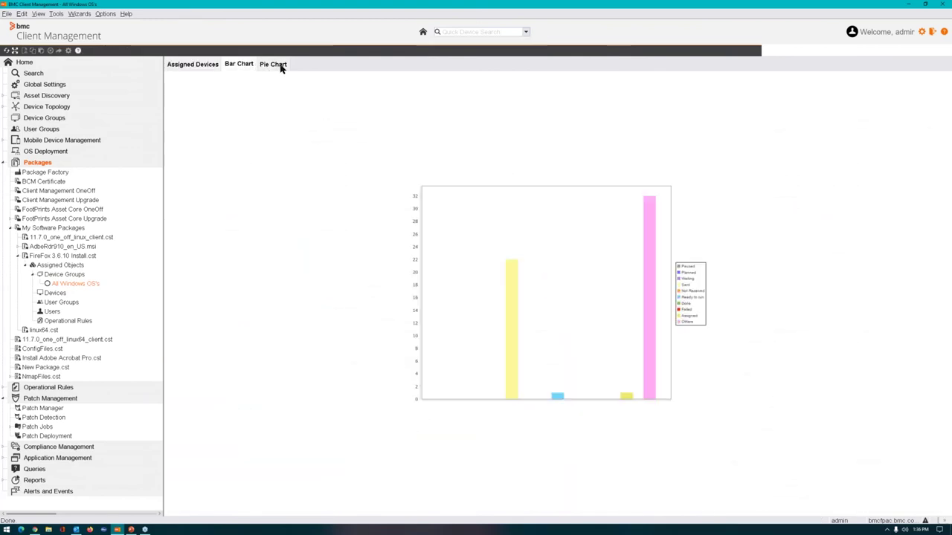
pyautogui.click(278, 65)
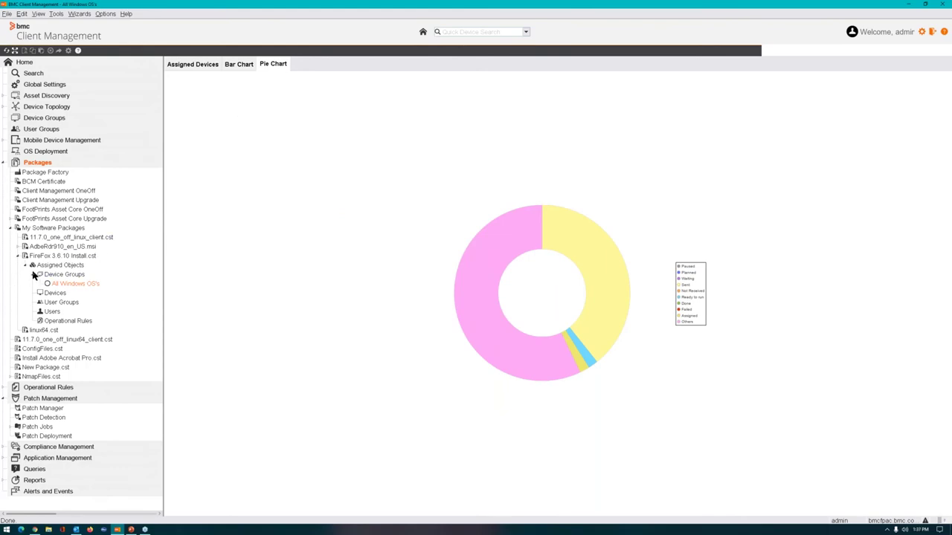
# Expand the assigned objects of AdbeRdr910_en_US.msi and view its device group assignments.
pyautogui.click(20, 247)
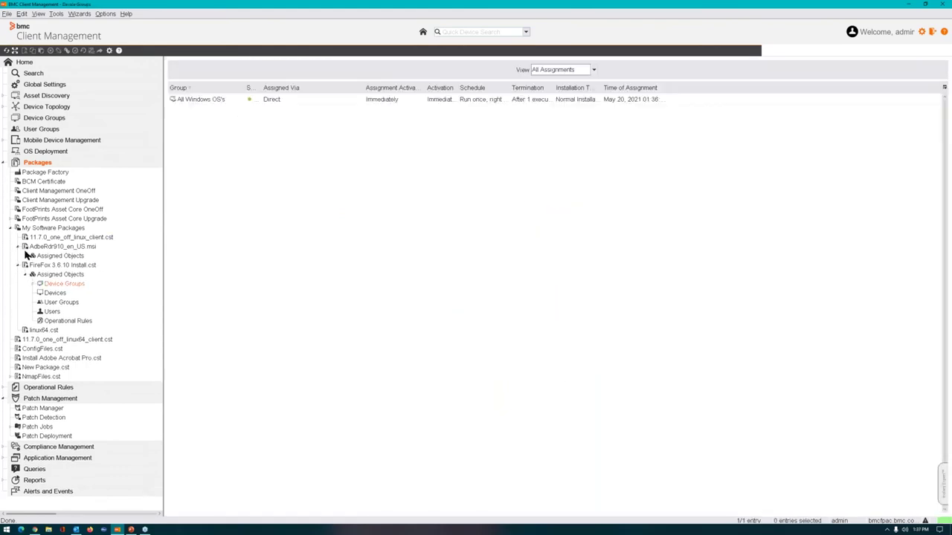
pyautogui.click(42, 257)
pyautogui.click(25, 257)
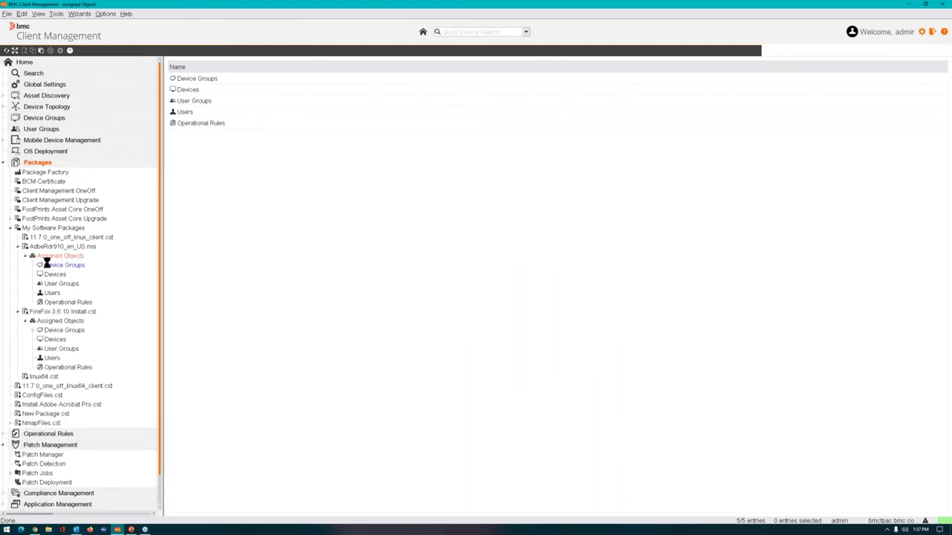
pyautogui.click(46, 263)
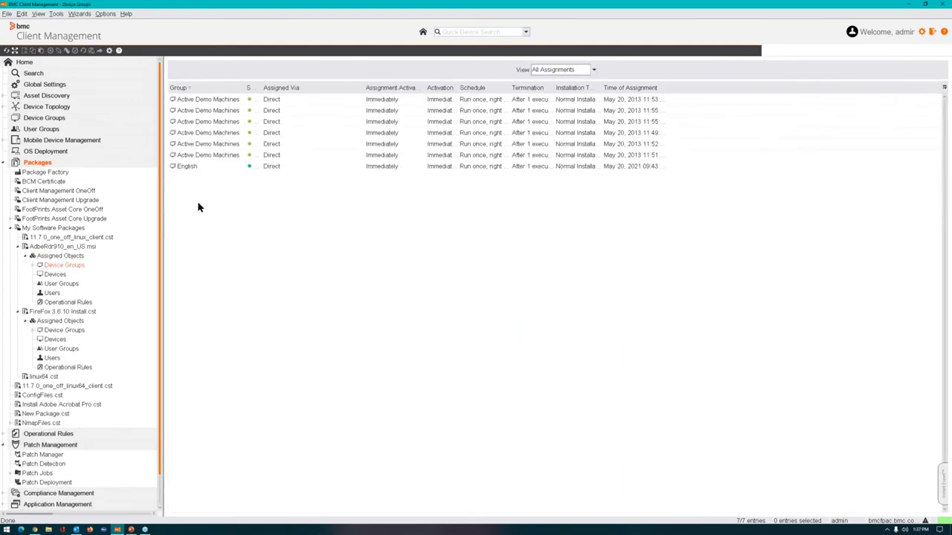
# View the schedule of the English device group assignment and close it without changes.
pyautogui.click(210, 167)
pyautogui.doubleClick(210, 167)
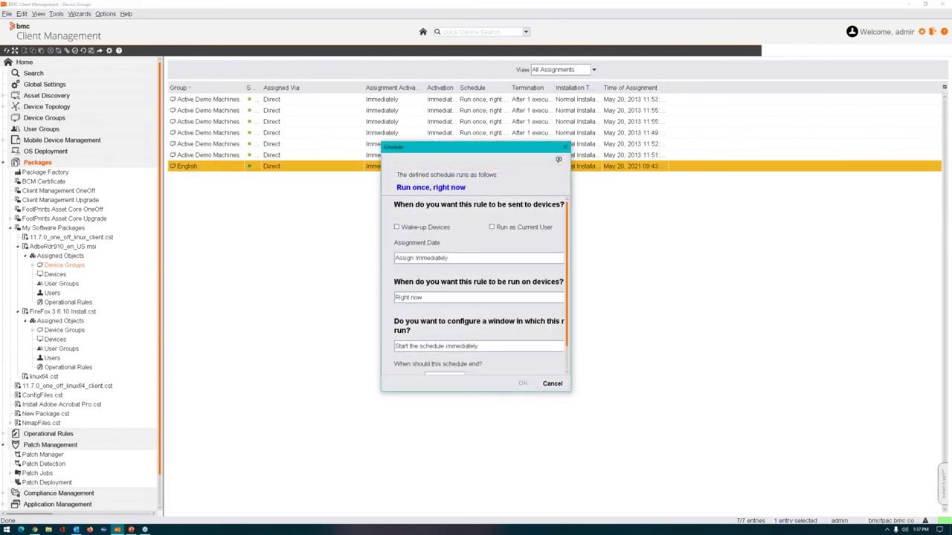
pyautogui.click(552, 384)
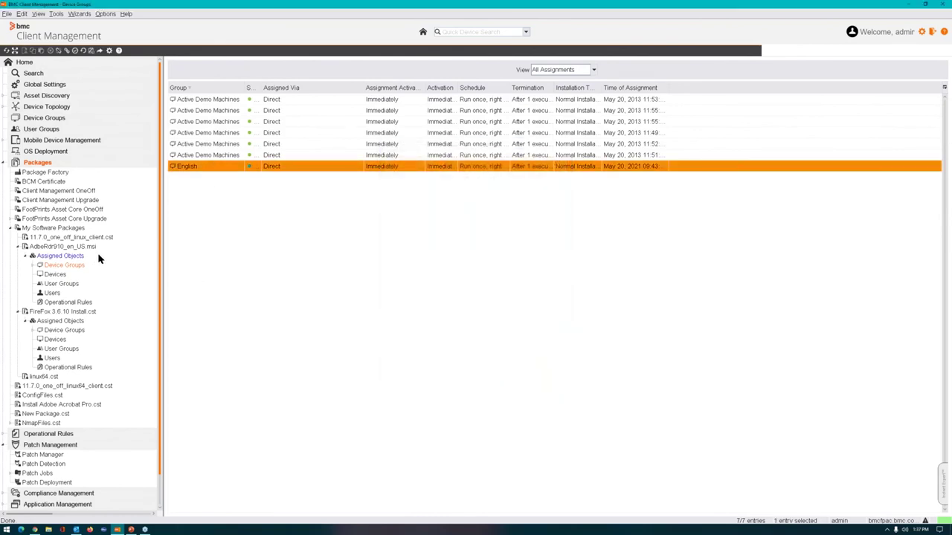
# View the assigned devices and bar charts of the last Active Demo Machines and English assignments, and collapse the Adobe package's assigned objects.
pyautogui.click(39, 267)
pyautogui.click(108, 324)
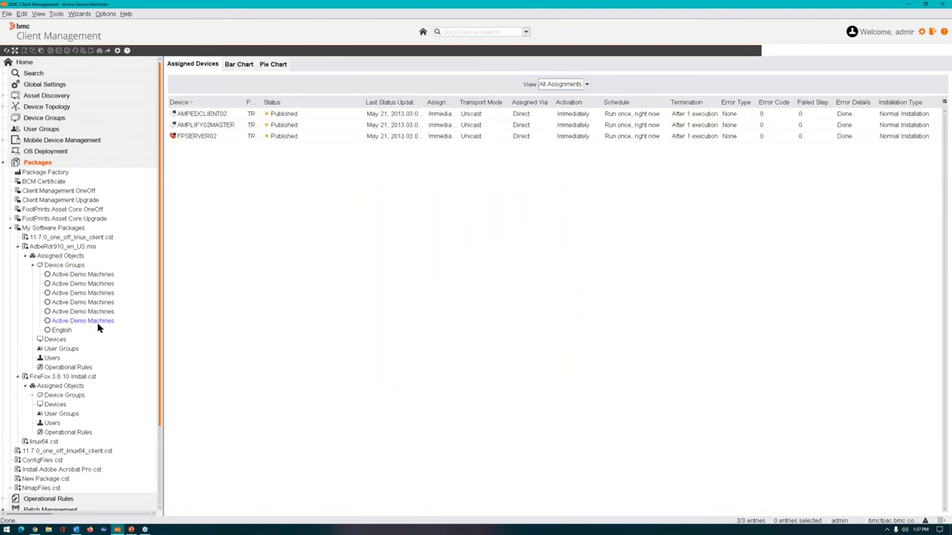
pyautogui.click(239, 64)
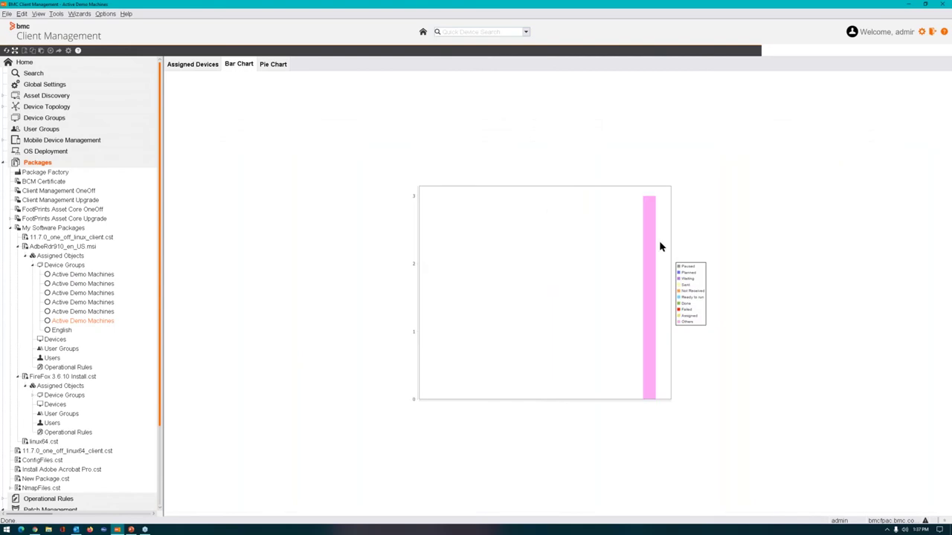
pyautogui.click(63, 331)
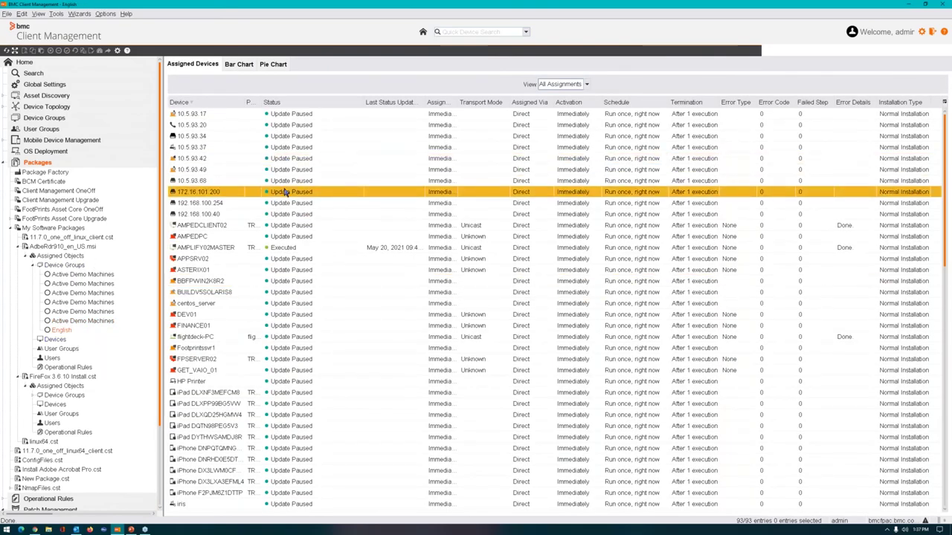
pyautogui.click(240, 67)
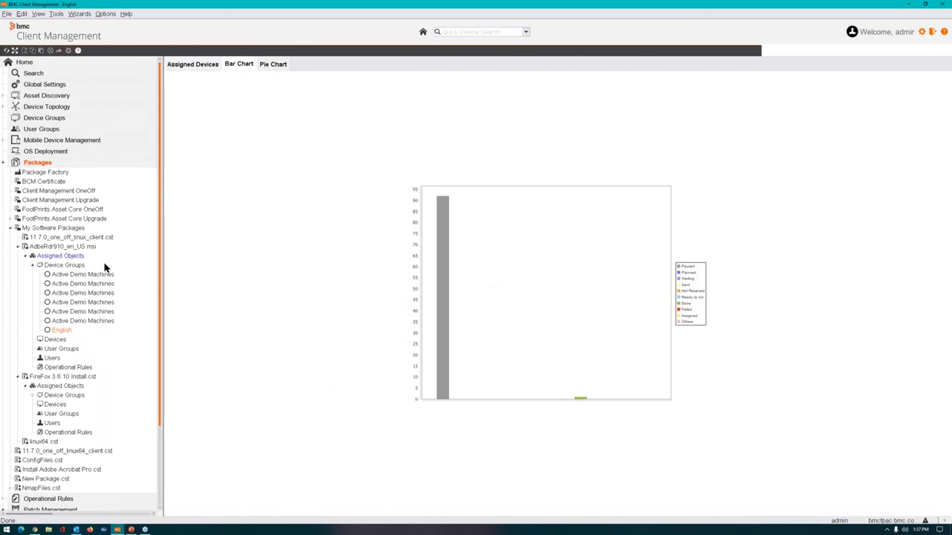
pyautogui.click(25, 257)
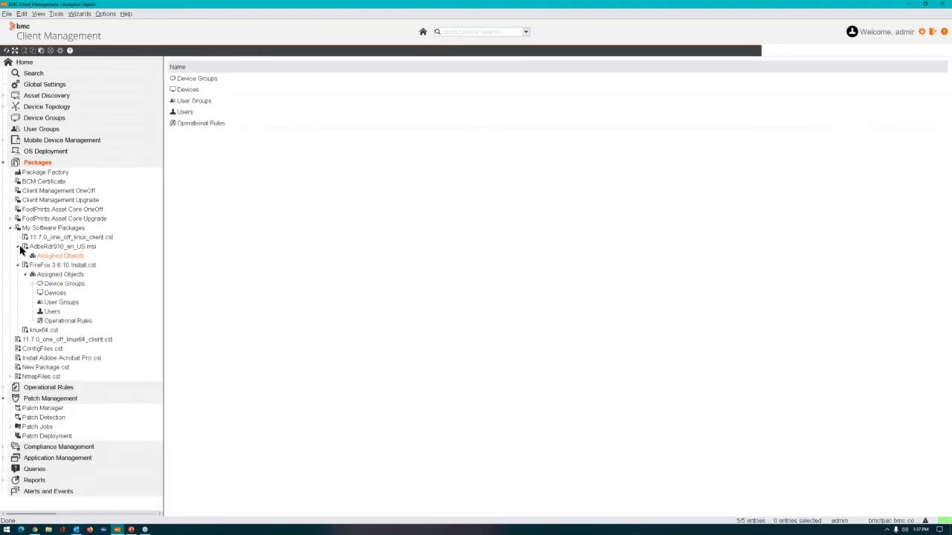
# Collapse the AdbeRdr910_en_US.msi and FireFox 3.6.10 packages and the My Software Packages folder, showing the folder's members.
pyautogui.click(19, 247)
pyautogui.click(19, 256)
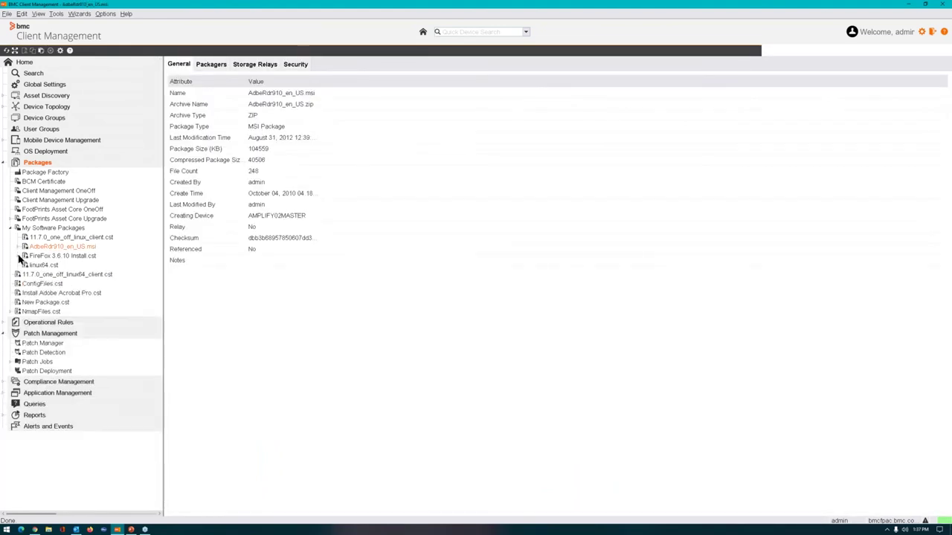
pyautogui.click(18, 229)
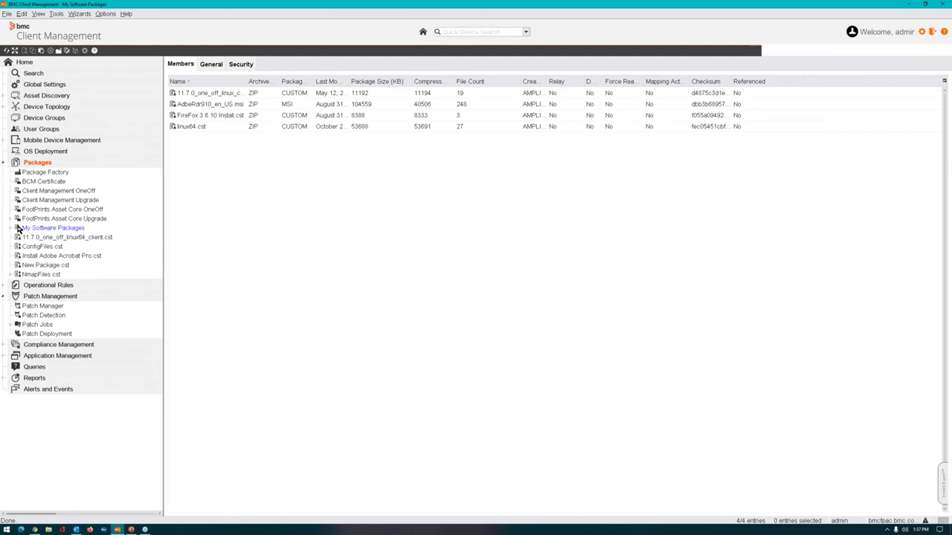
# Expand Compliance Management and review the PCI dashboard's compliance charts from the first row.
pyautogui.click(4, 345)
pyautogui.click(42, 382)
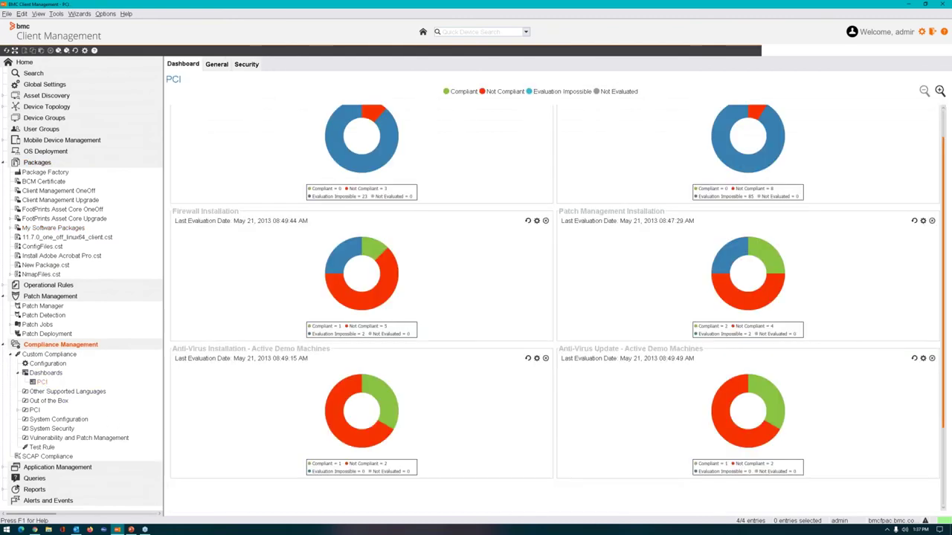
pyautogui.scroll(1, 394, 399)
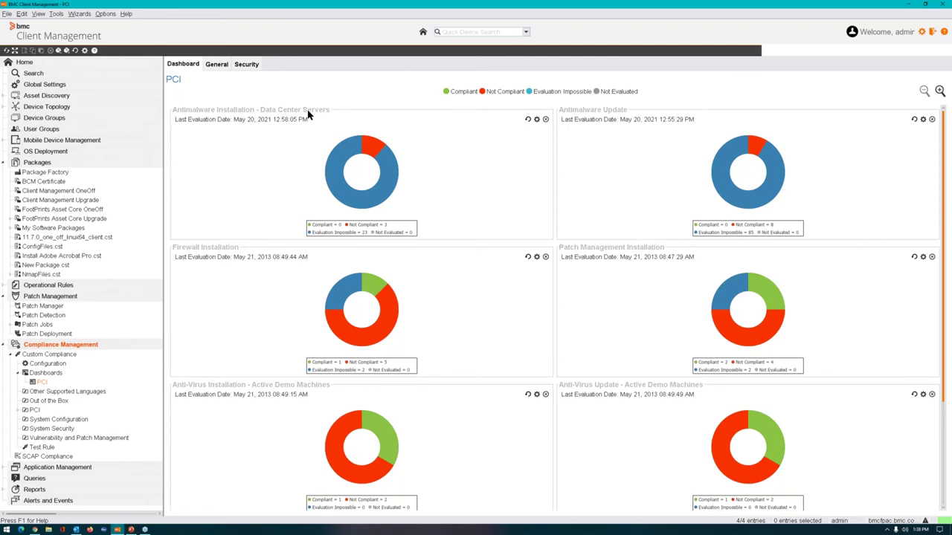
# Expand the English device group and view the members of its Active Demo Machines group.
pyautogui.click(29, 120)
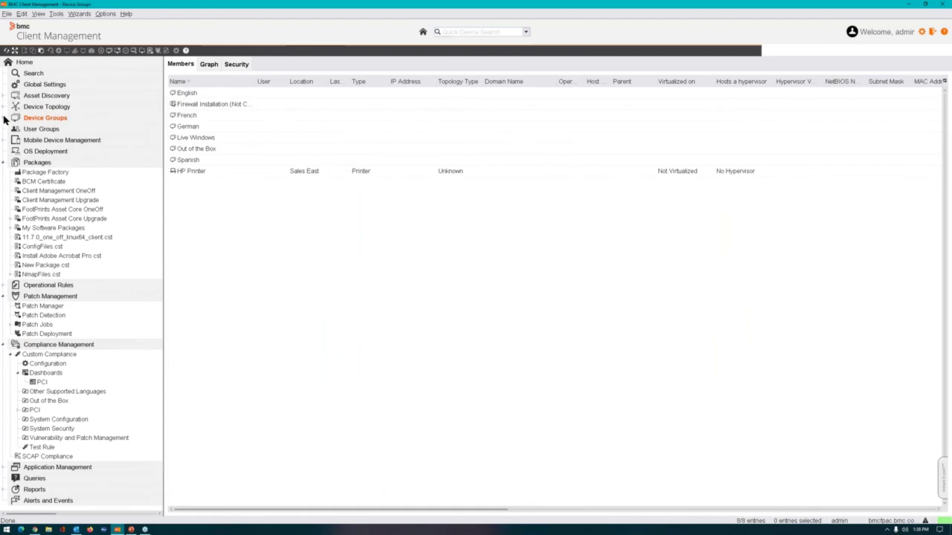
pyautogui.click(6, 119)
pyautogui.click(33, 128)
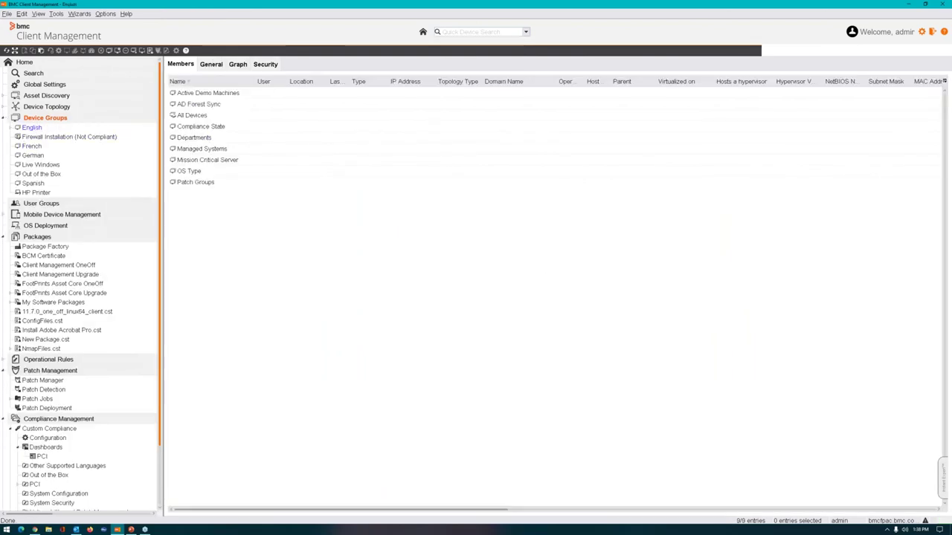
pyautogui.click(10, 130)
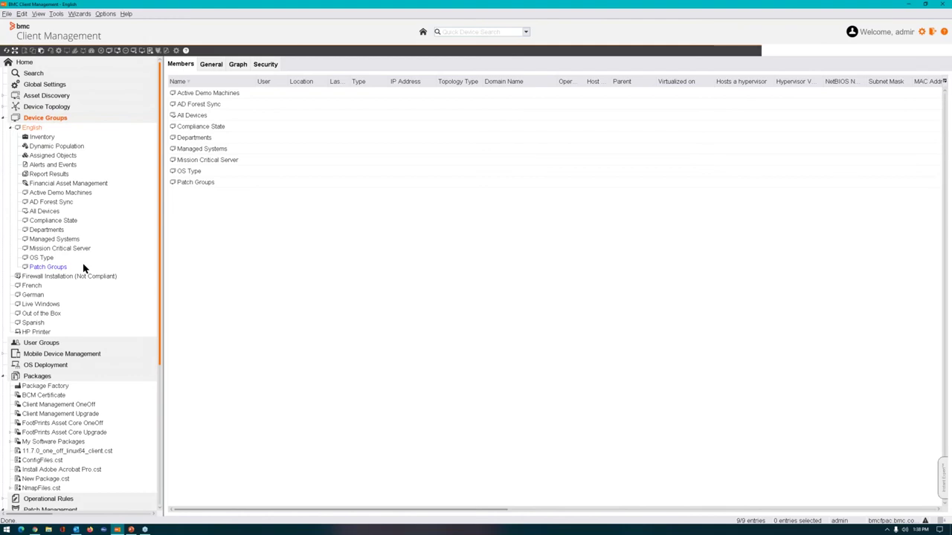
pyautogui.click(82, 193)
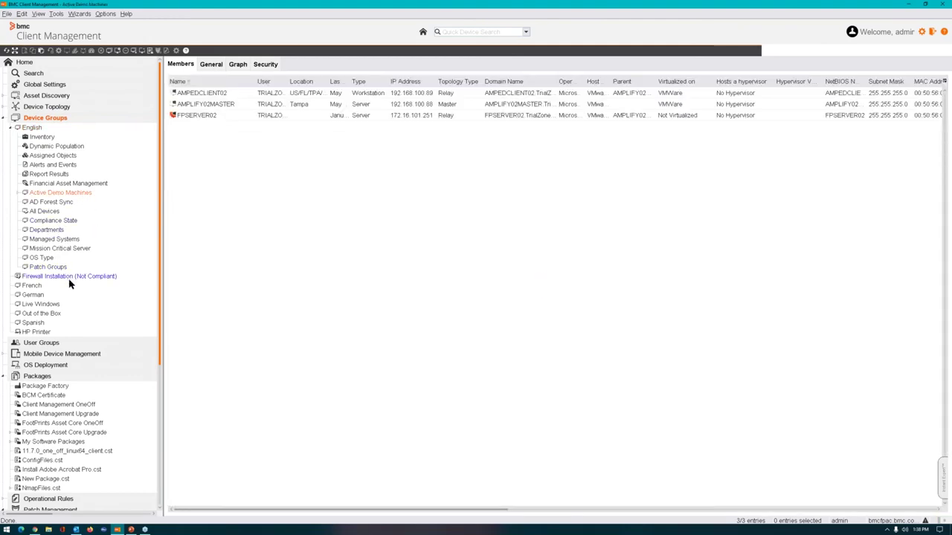
# Expand the Mission Critical Server group, view the members of Data Center Servers, and expand that group.
pyautogui.click(64, 240)
pyautogui.click(30, 249)
pyautogui.click(18, 249)
pyautogui.click(65, 315)
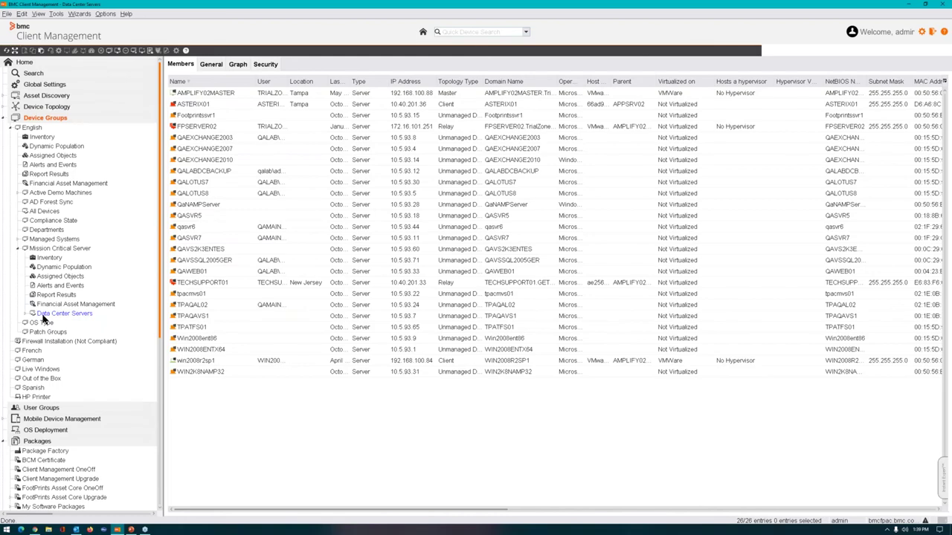
pyautogui.click(26, 313)
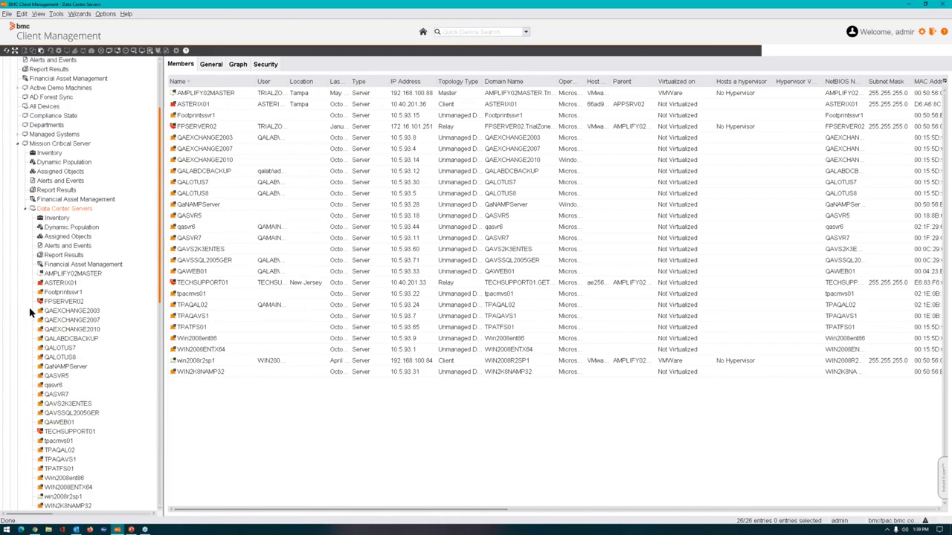
# View the queries that dynamically populate Data Center Servers and go to the assigned query.
pyautogui.click(94, 227)
pyautogui.click(62, 237)
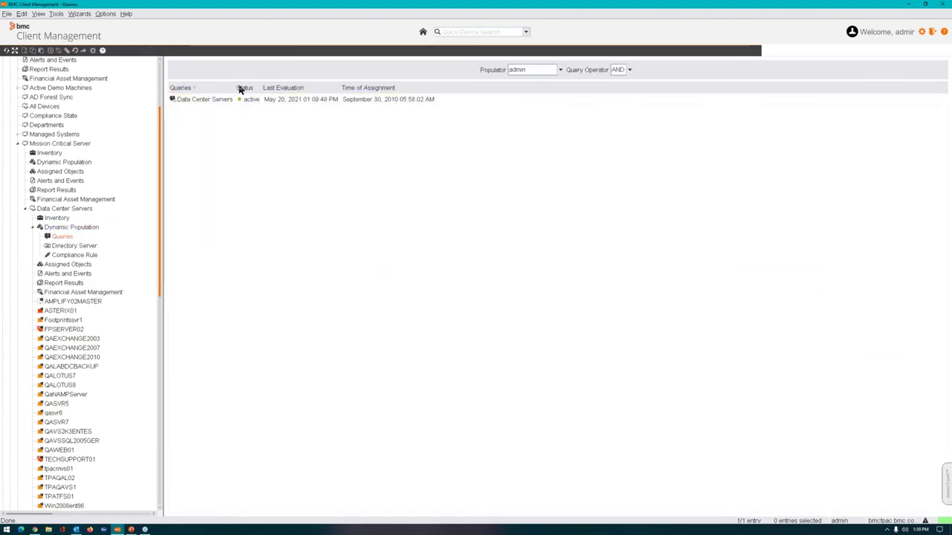
pyautogui.click(220, 103)
pyautogui.rightClick(220, 103)
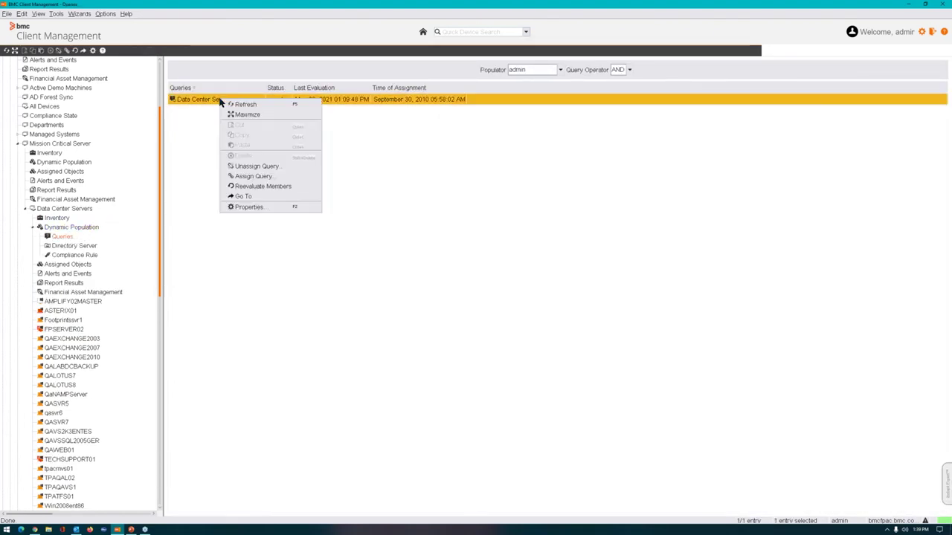
pyautogui.click(260, 196)
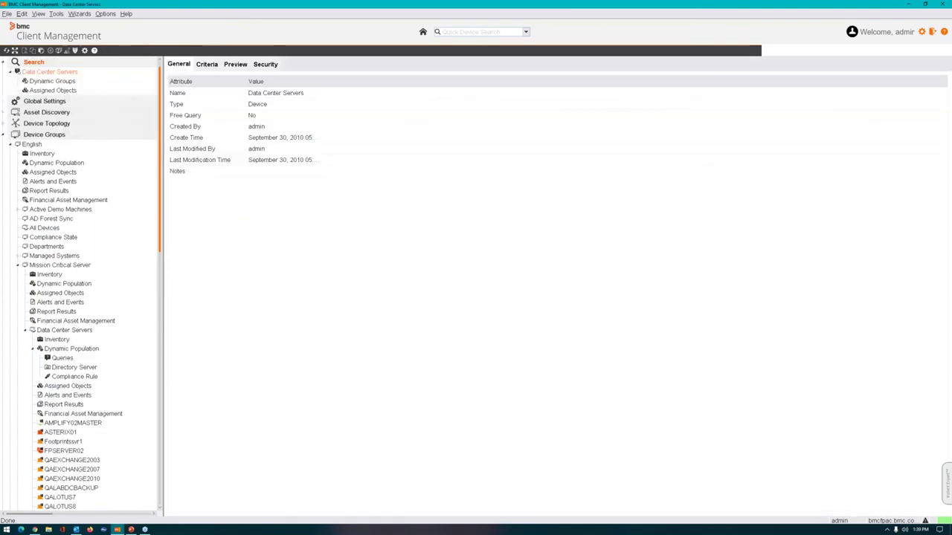
# View the Data Center Servers query's criteria, widening the Category and Attribute columns.
pyautogui.click(206, 65)
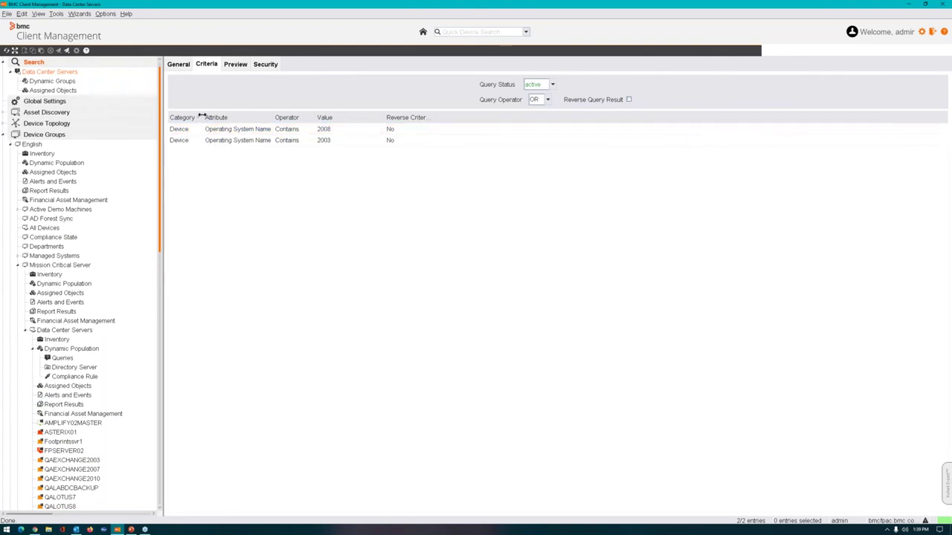
pyautogui.moveTo(207, 119); pyautogui.dragTo(288, 113)
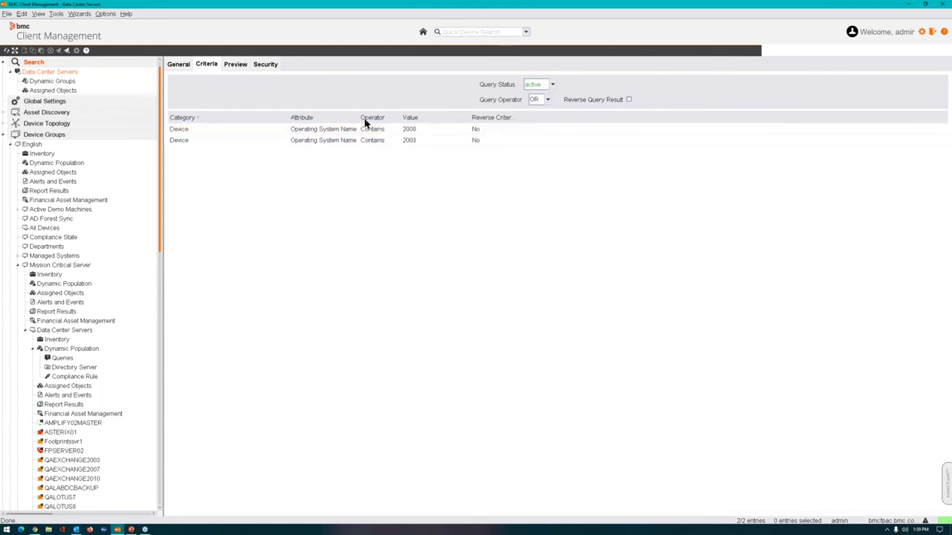
pyautogui.moveTo(364, 119); pyautogui.dragTo(407, 119)
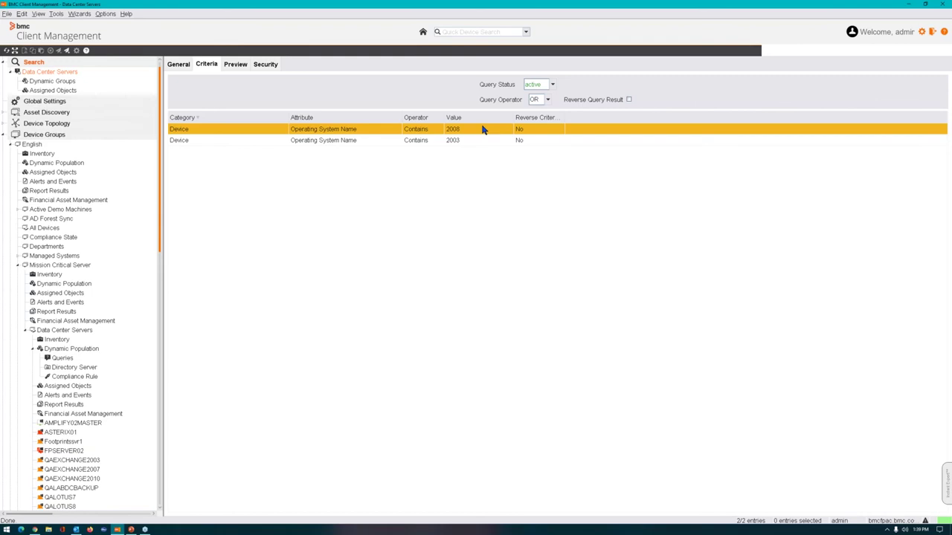
# View the criteria available for adding to the Data Center Servers query and close the selection without adding any.
pyautogui.rightClick(410, 197)
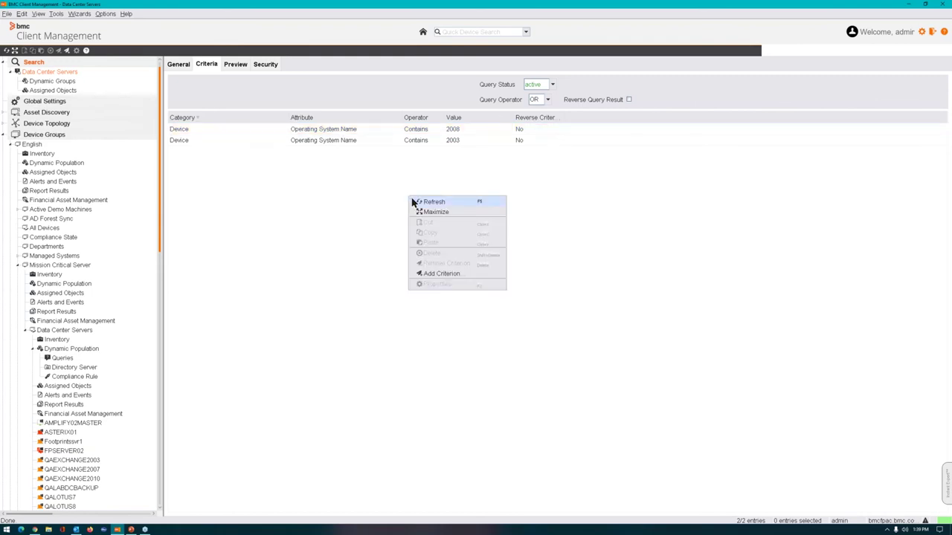
pyautogui.click(469, 274)
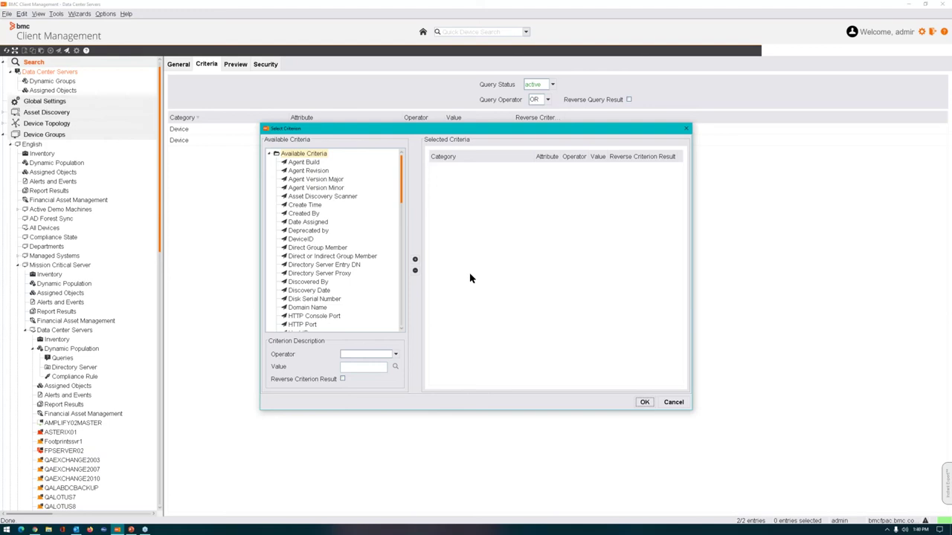
pyautogui.click(673, 401)
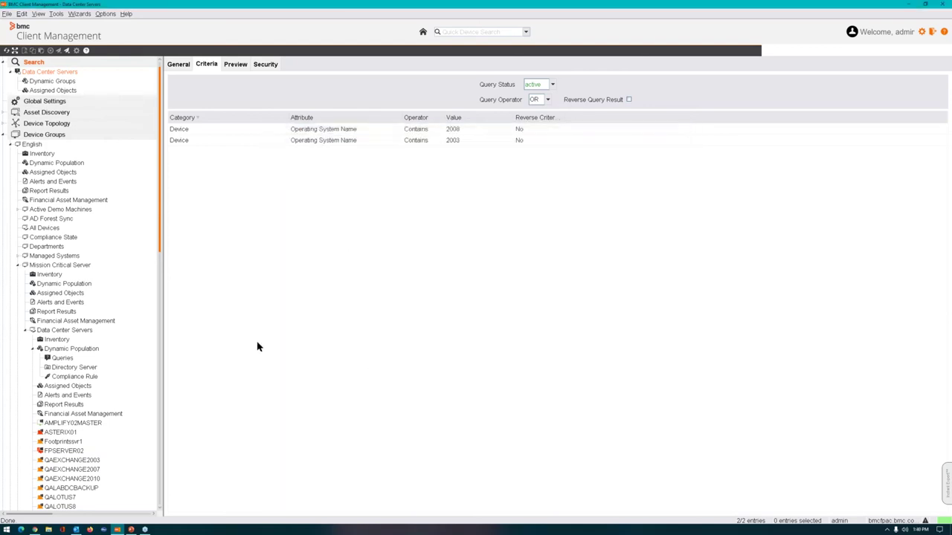
# Collapse the Data Center Servers and Mission Critical Server groups, and view the Engineering and Marketing groups under Departments.
pyautogui.click(25, 331)
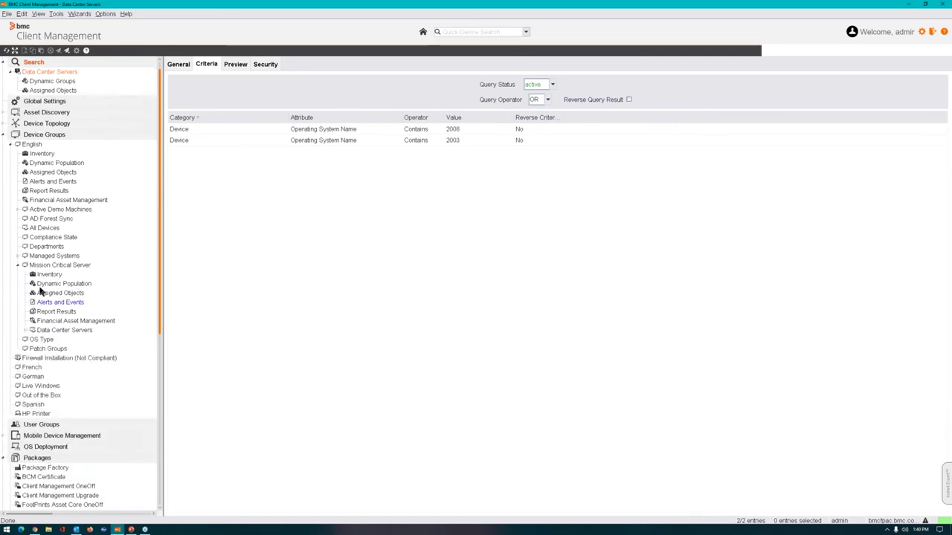
pyautogui.click(18, 265)
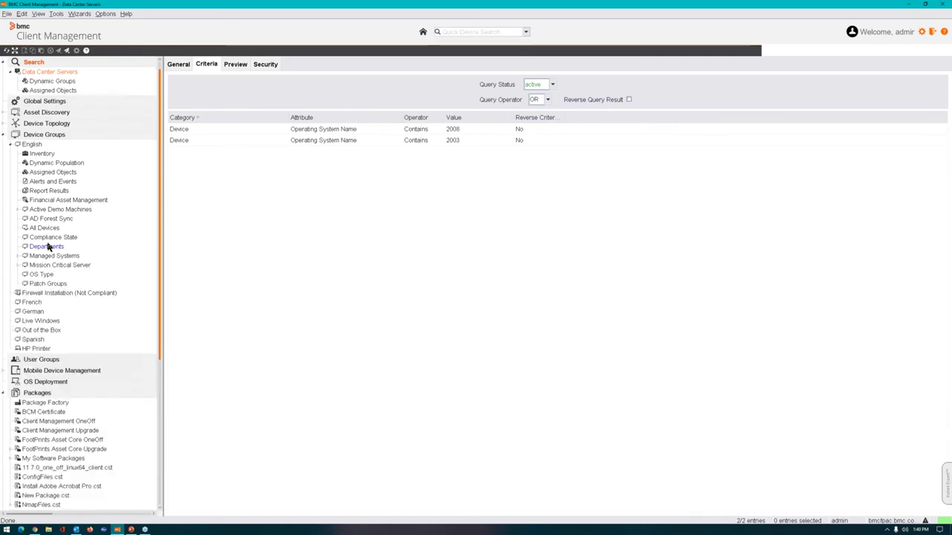
pyautogui.click(48, 247)
pyautogui.click(20, 248)
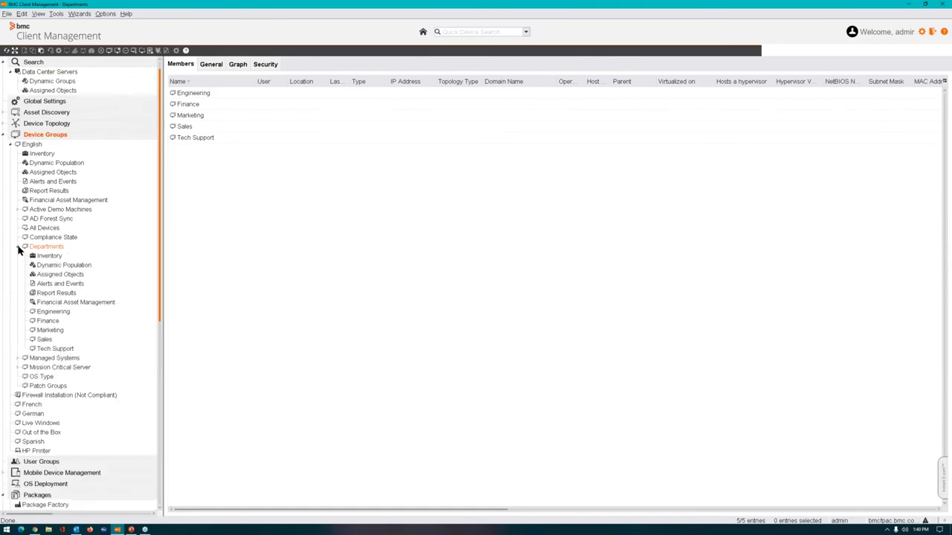
pyautogui.click(62, 312)
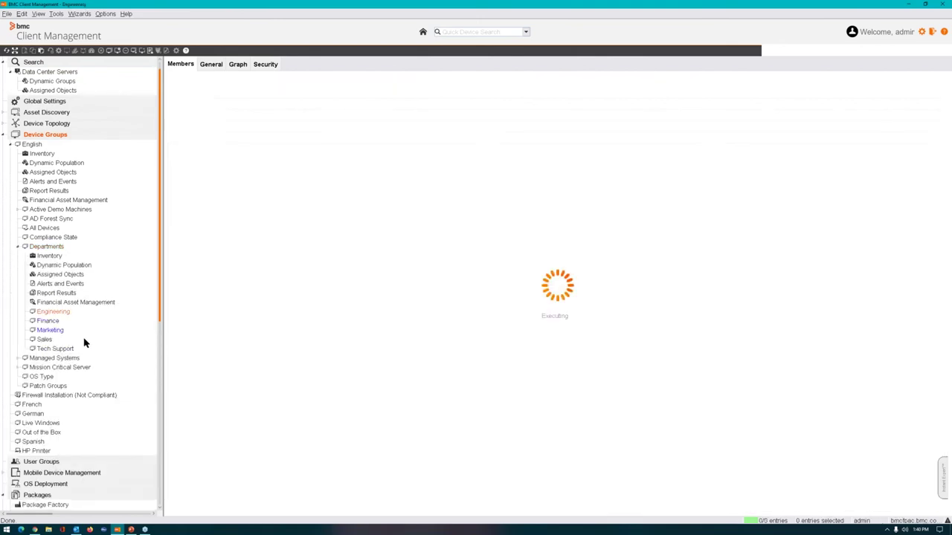
pyautogui.click(49, 329)
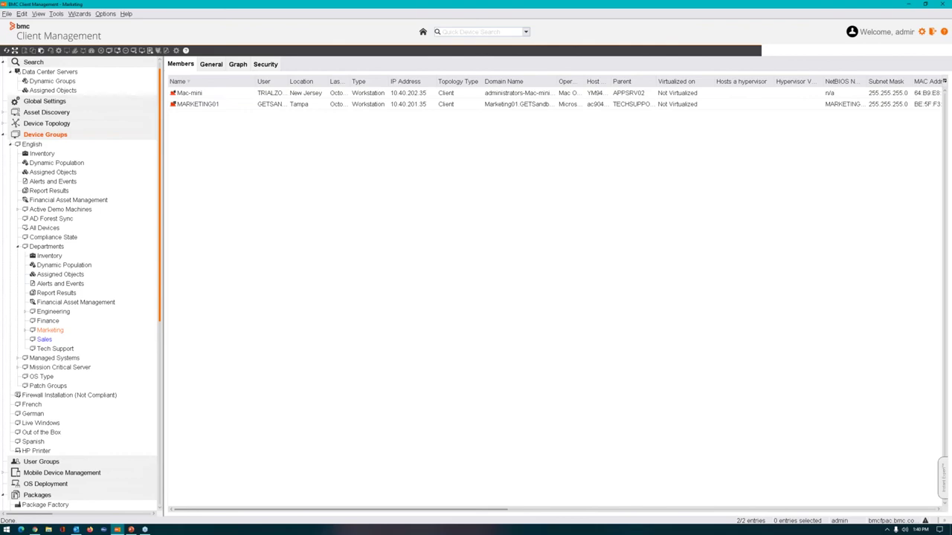
# Collapse Device Groups, Packages, Patch Management and Compliance Management in the navigation tree.
pyautogui.click(4, 135)
pyautogui.click(3, 180)
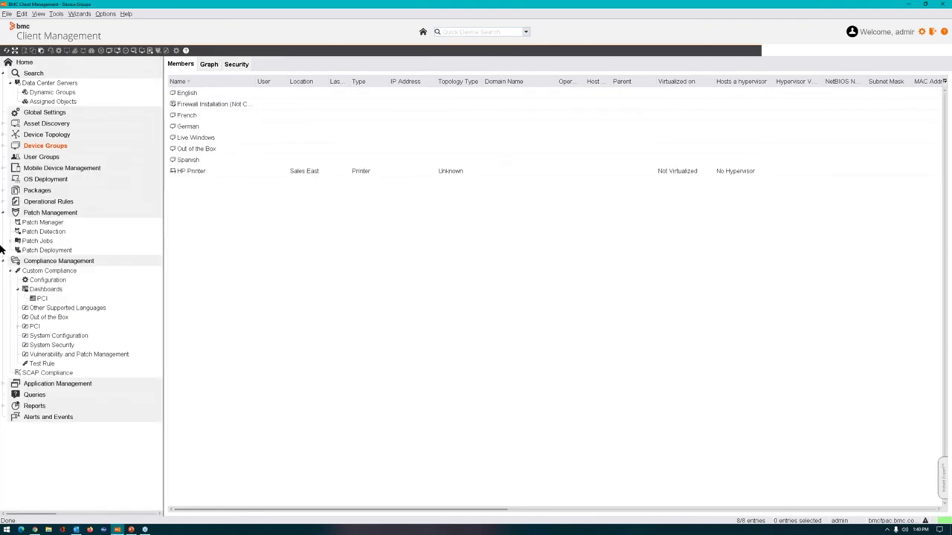
pyautogui.click(4, 213)
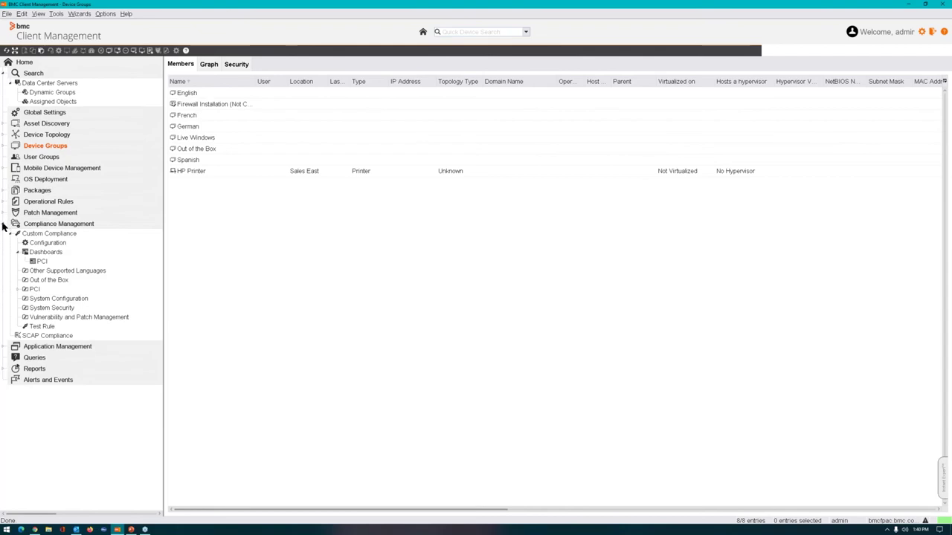
pyautogui.click(3, 224)
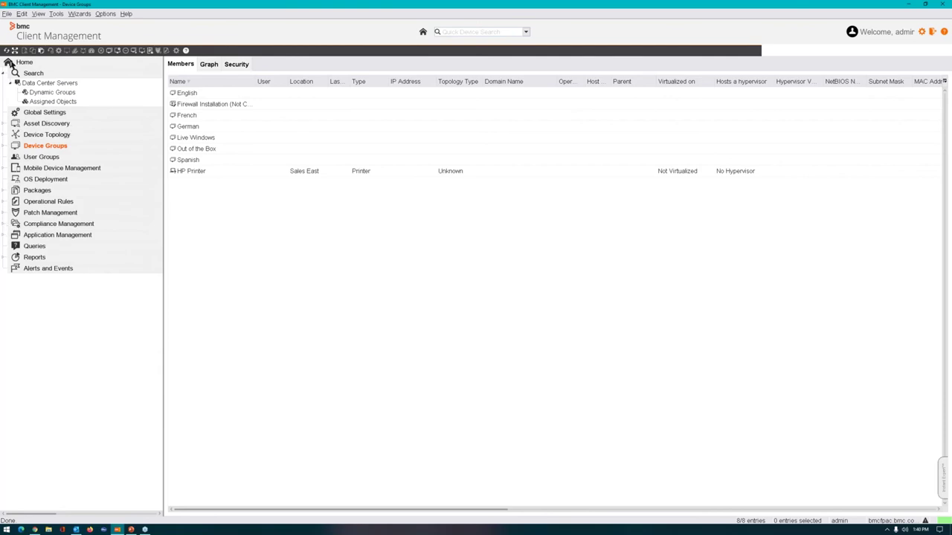
# Return to the home dashboard and enlarge the Device Types chart, followed by the Patches chart.
pyautogui.click(30, 64)
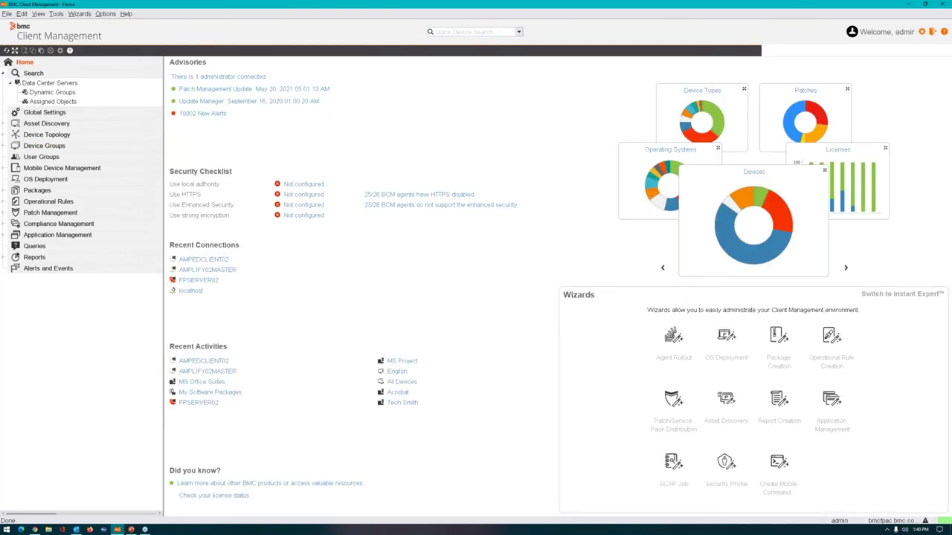
pyautogui.click(713, 121)
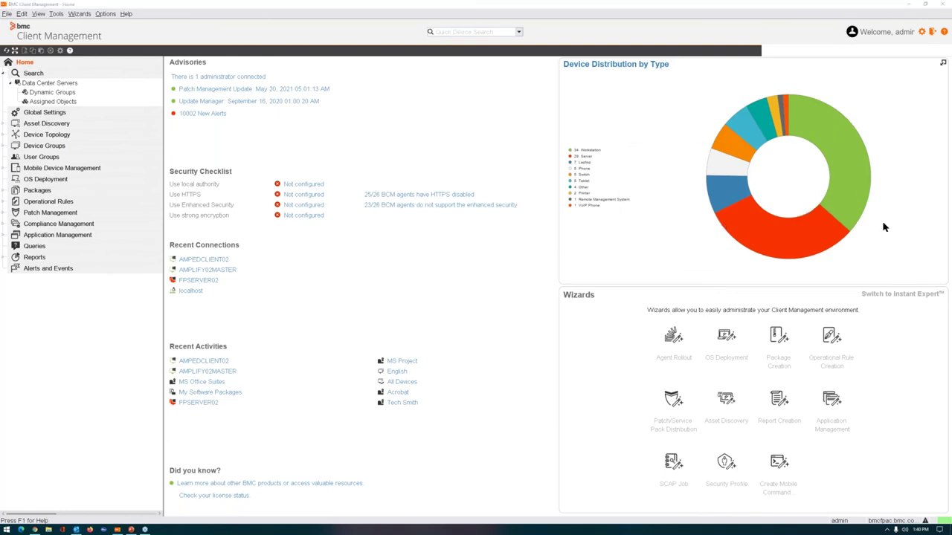
pyautogui.click(902, 208)
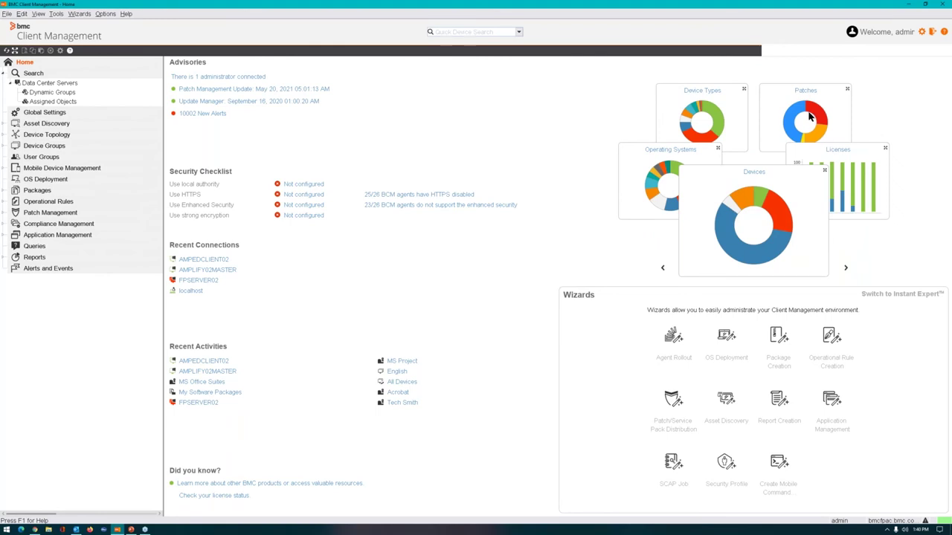
pyautogui.click(813, 119)
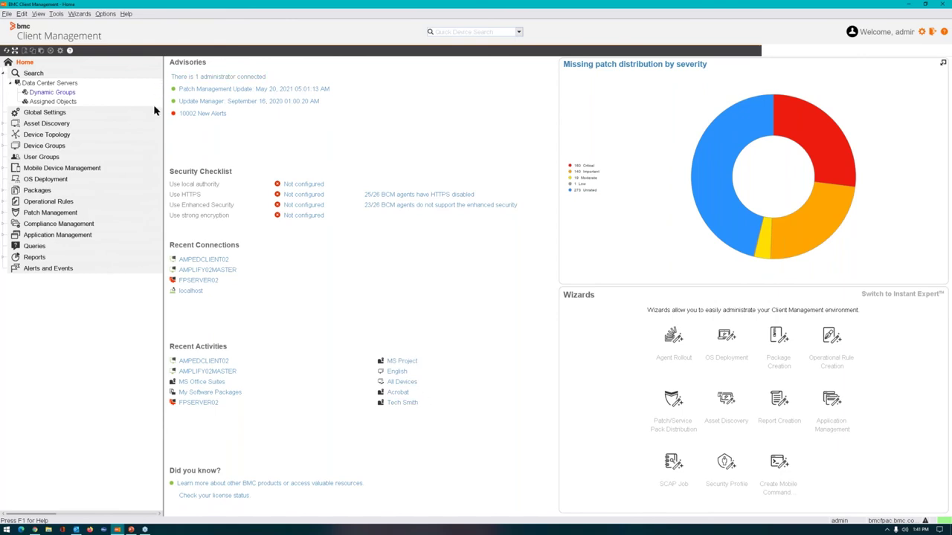
# View the list of new alerts from the Advisories and return to the home dashboard.
pyautogui.click(207, 114)
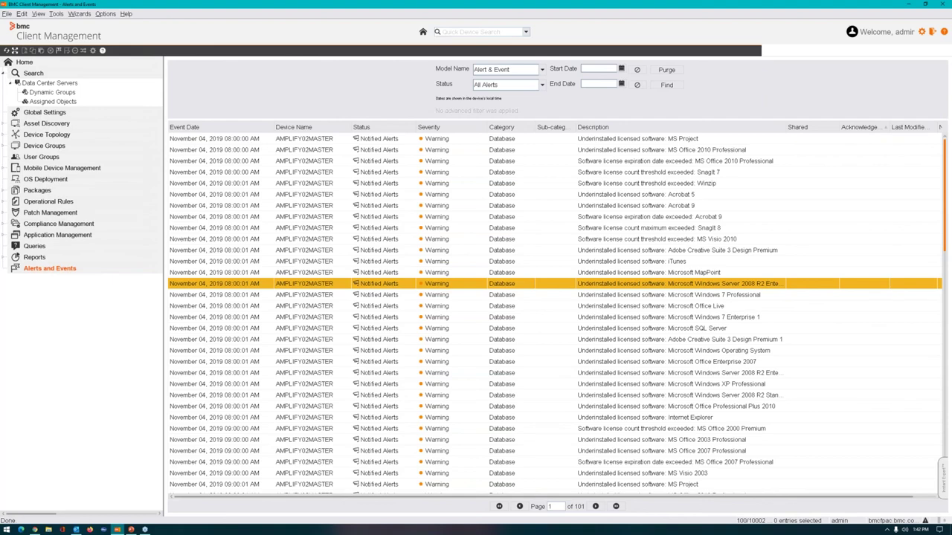
pyautogui.click(9, 63)
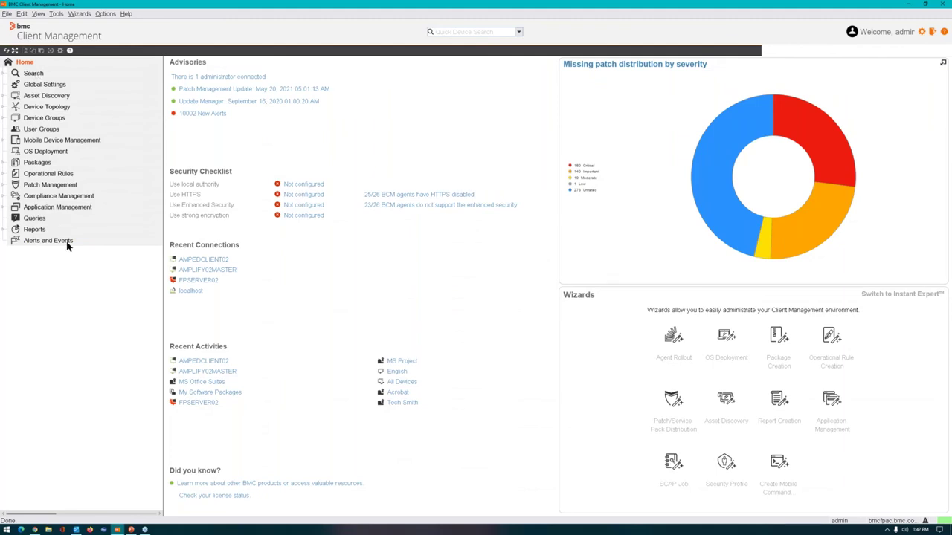
# Open the PCI compliance dashboard and list the non-compliant devices from its Firewall Installation chart.
pyautogui.click(27, 174)
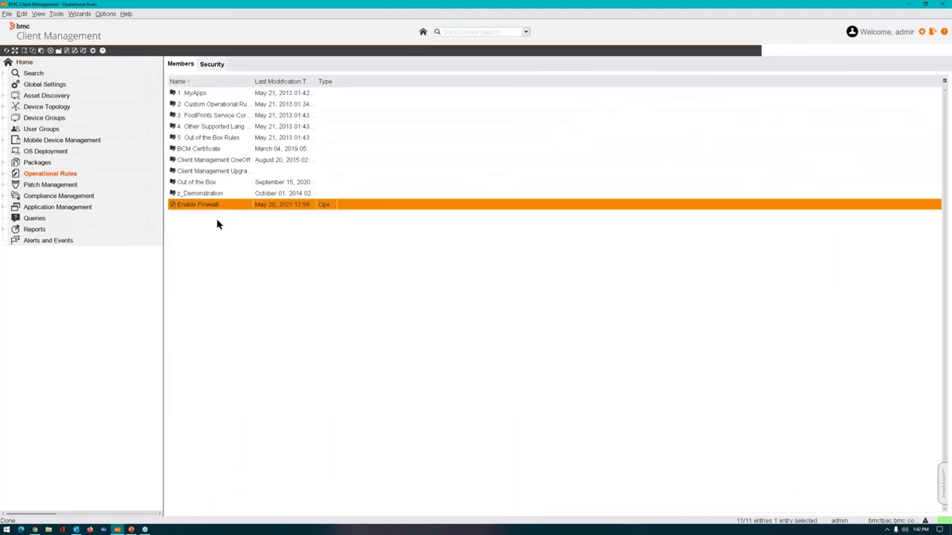
pyautogui.click(4, 196)
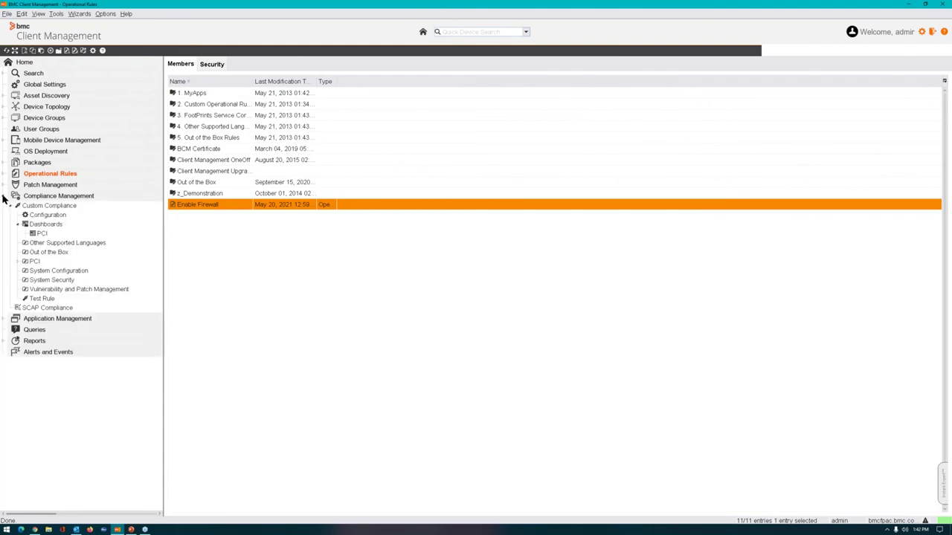
pyautogui.click(17, 262)
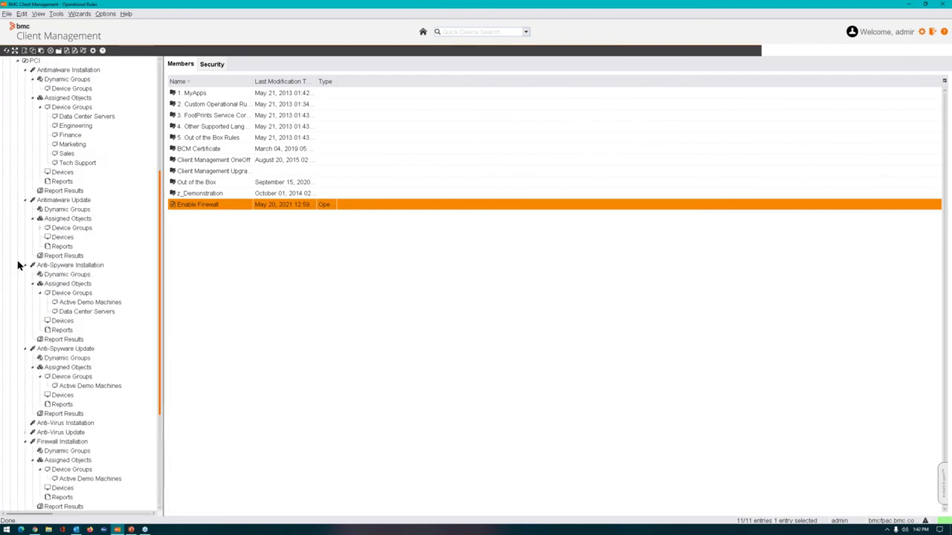
pyautogui.click(18, 62)
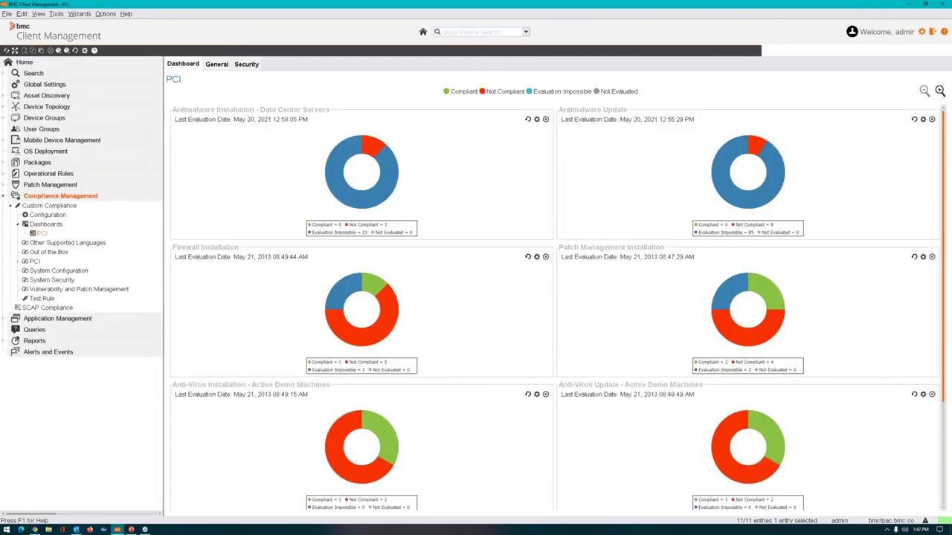
pyautogui.click(366, 307)
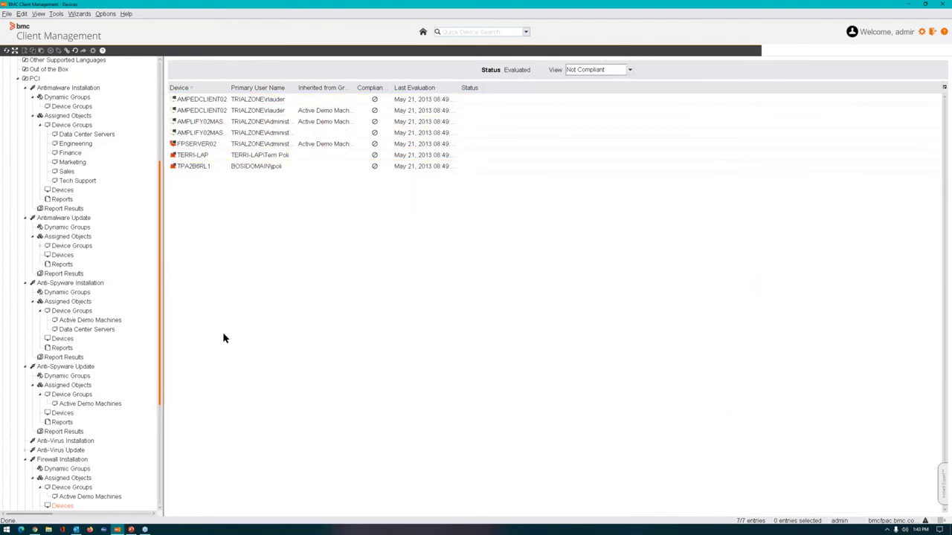
# Collapse the Firewall Installation rule under PCI and the whole Compliance Management branch in the navigation tree.
pyautogui.scroll(-3, 137, 395)
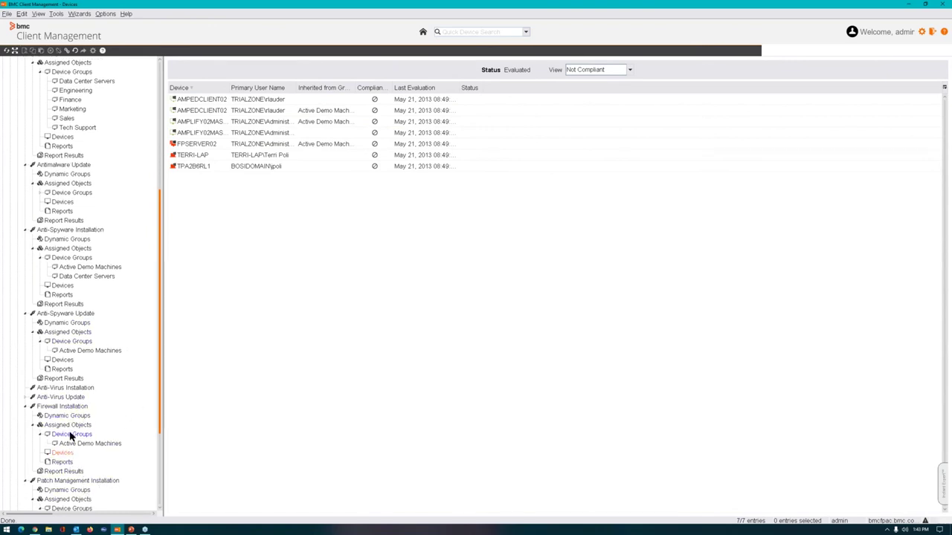
pyautogui.click(24, 412)
pyautogui.click(27, 408)
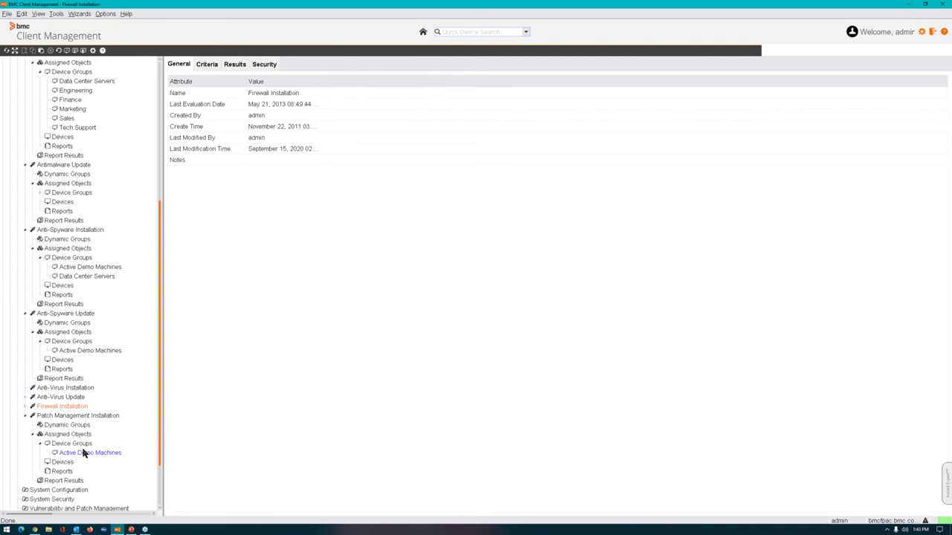
pyautogui.scroll(4, 83, 452)
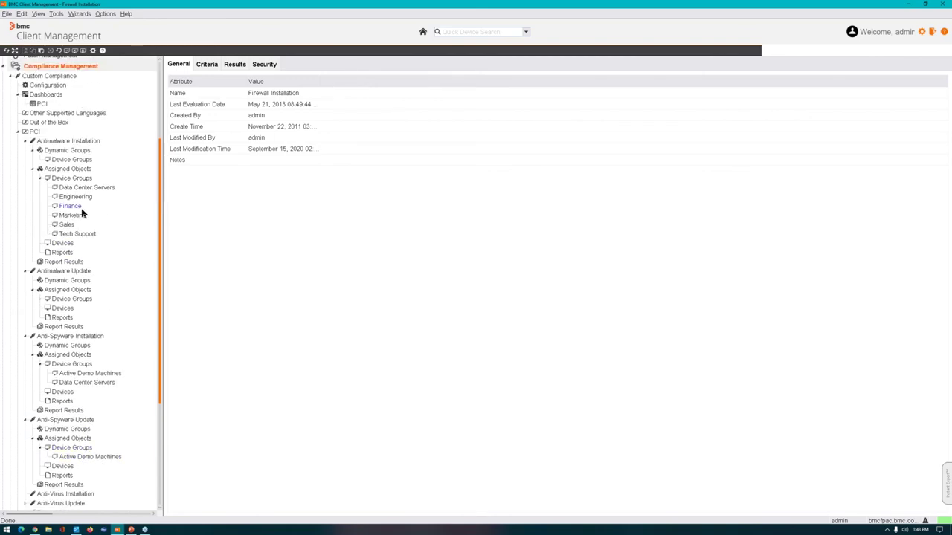
pyautogui.scroll(2, 15, 134)
pyautogui.click(5, 121)
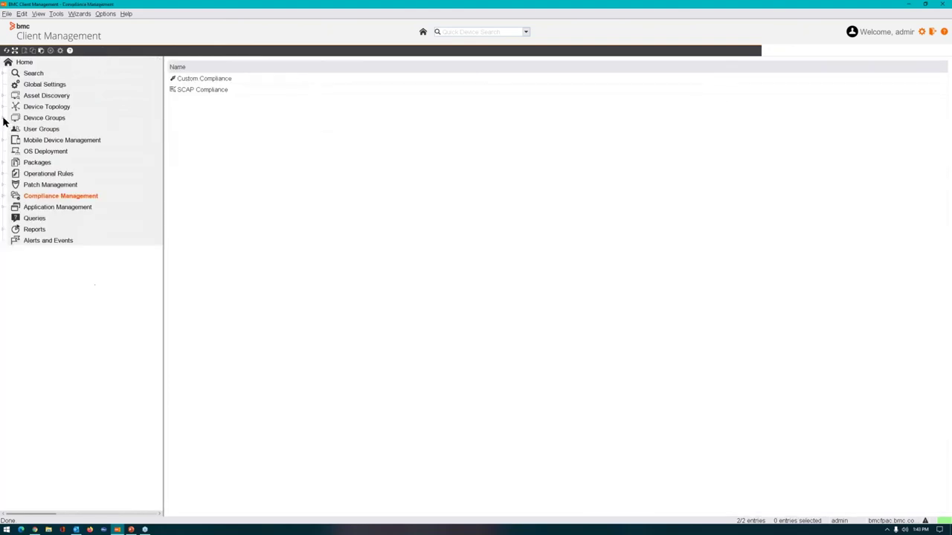
# Add a Change Firewall Status step with status Active and profile All to the Enable Firewall operational rule.
pyautogui.click(18, 175)
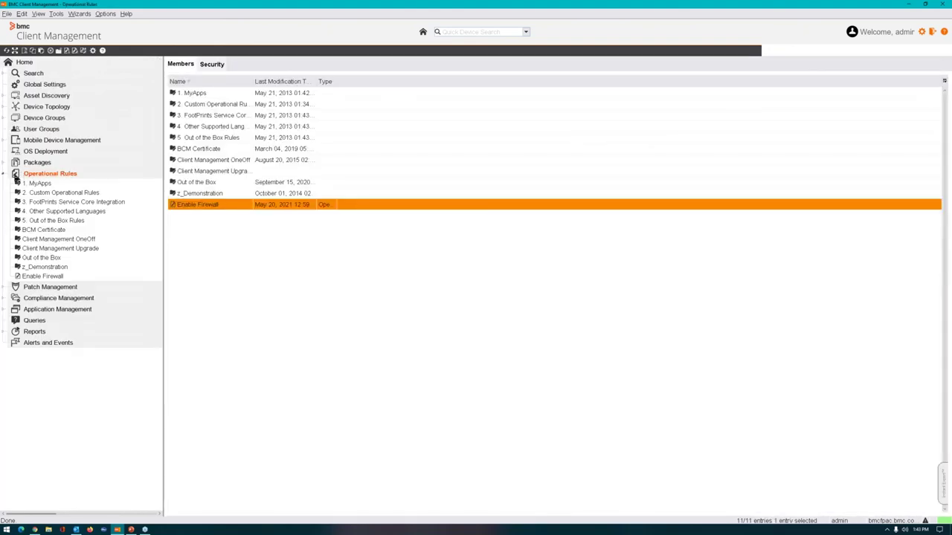
pyautogui.click(46, 278)
pyautogui.click(203, 64)
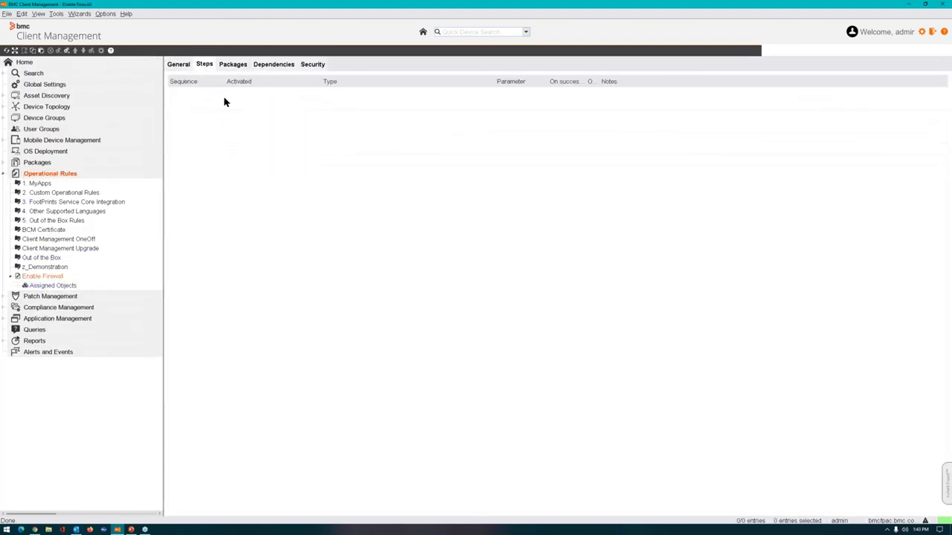
pyautogui.rightClick(314, 183)
pyautogui.click(372, 265)
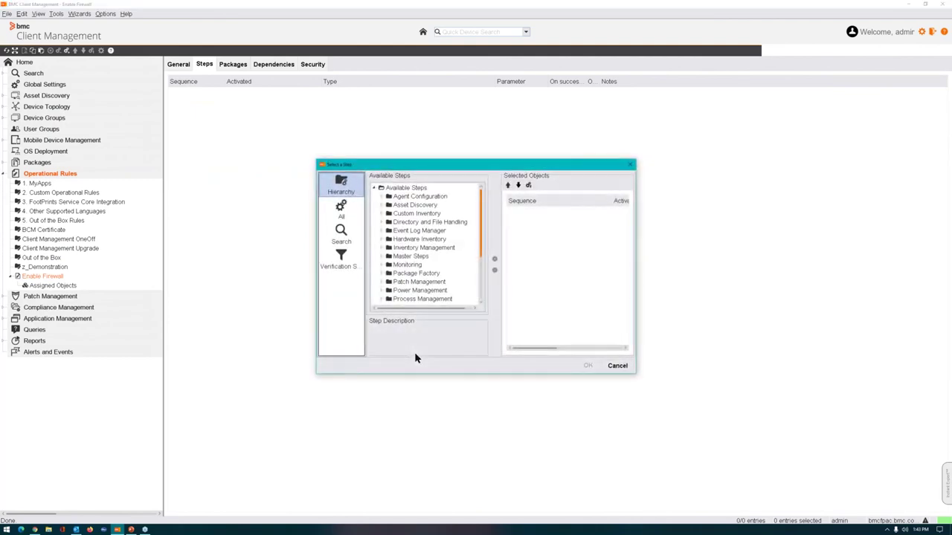
pyautogui.moveTo(481, 227); pyautogui.dragTo(487, 327)
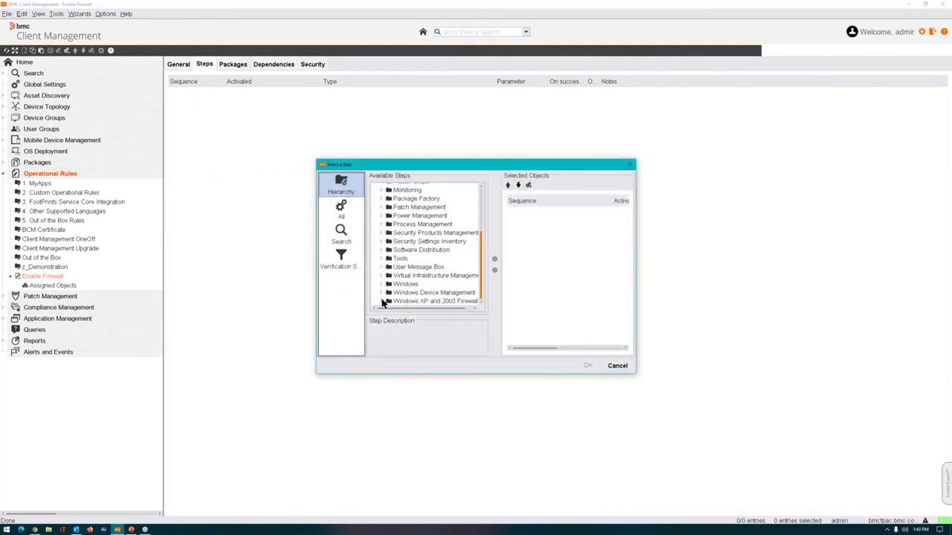
pyautogui.click(381, 301)
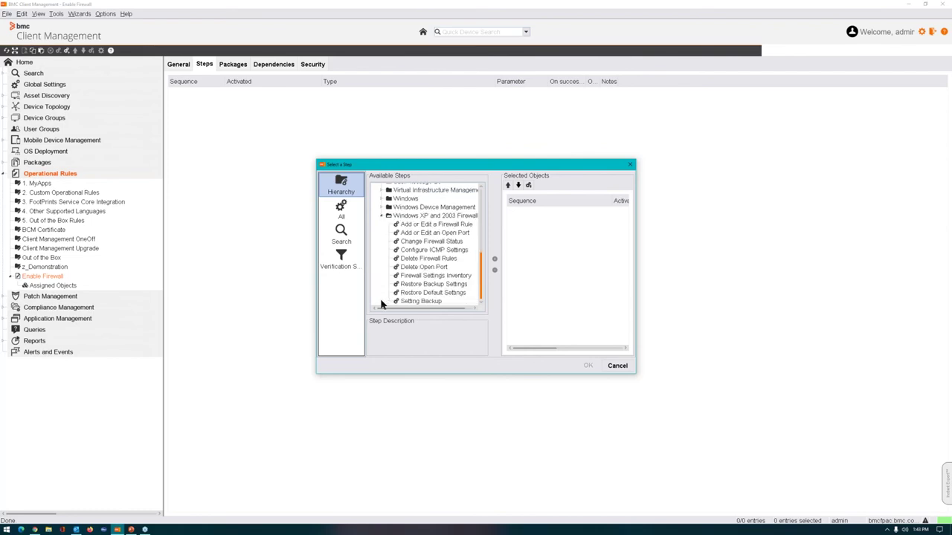
pyautogui.click(457, 244)
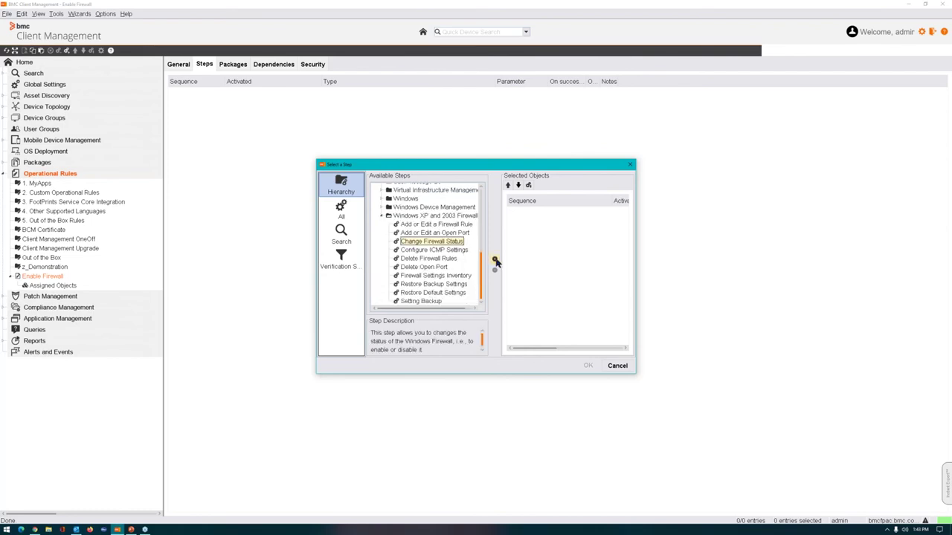
pyautogui.click(495, 259)
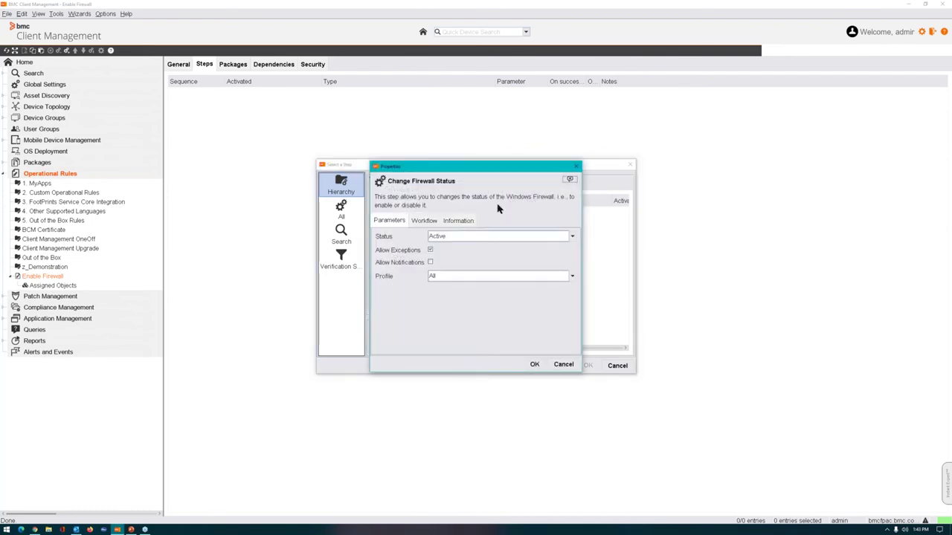
pyautogui.click(534, 364)
pyautogui.click(591, 365)
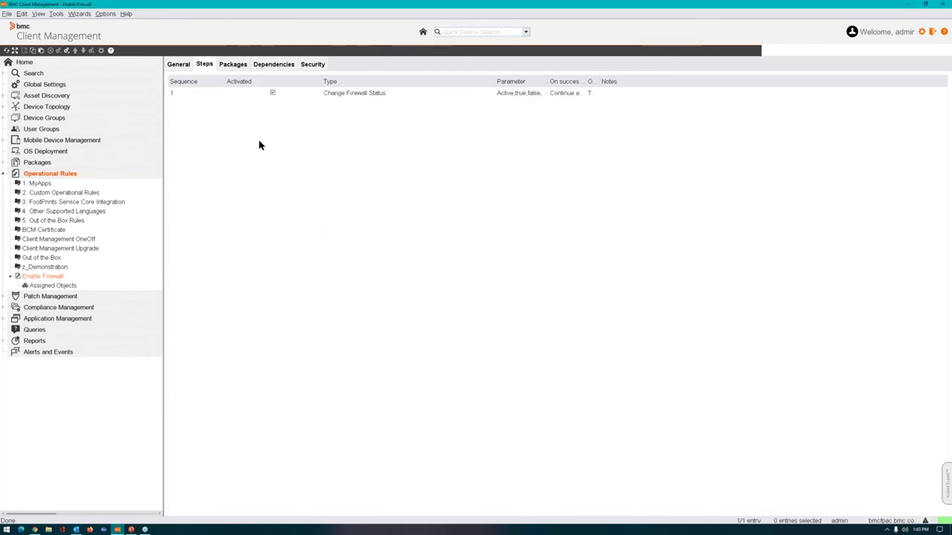
pyautogui.click(413, 94)
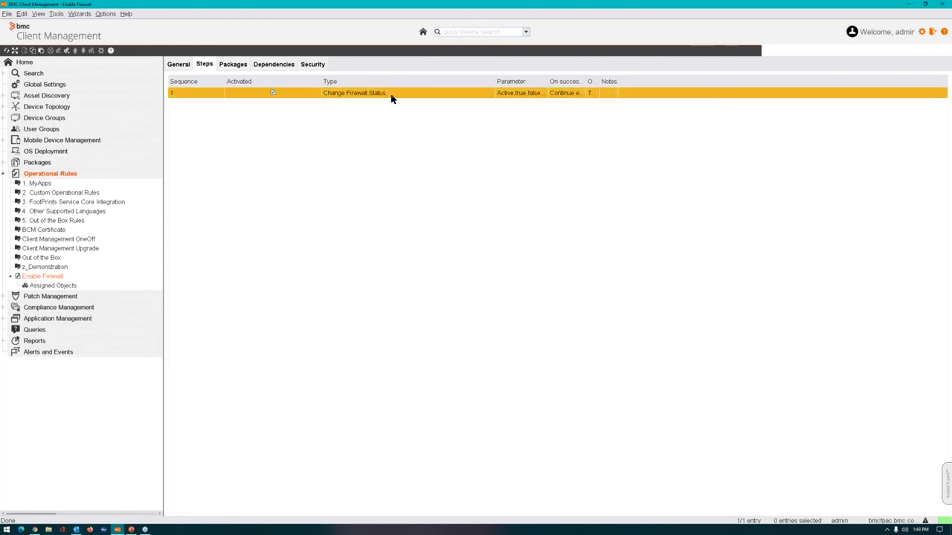
# Assign the Enable Firewall rule to the Firewall Installation (Not Compliant) device group, automatically activated with the default schedule.
pyautogui.click(72, 287)
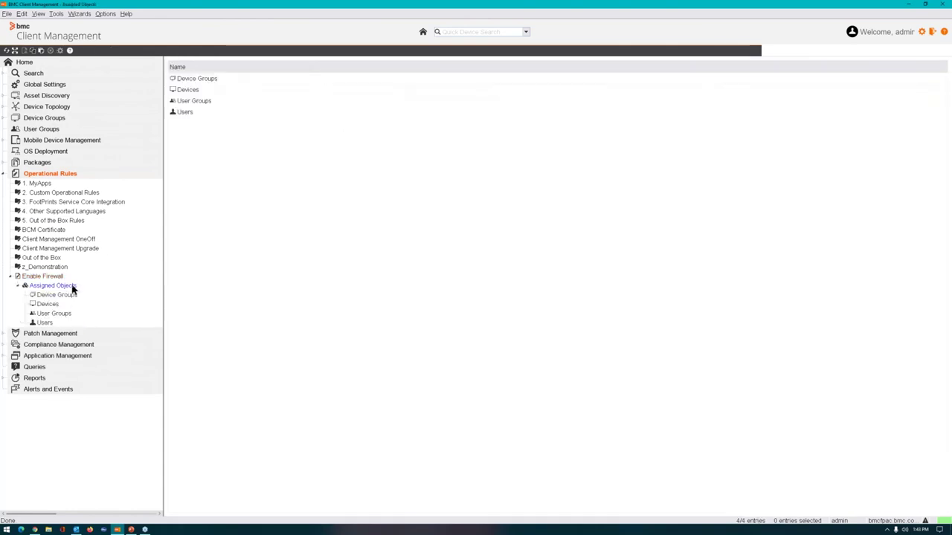
pyautogui.click(66, 295)
pyautogui.rightClick(252, 178)
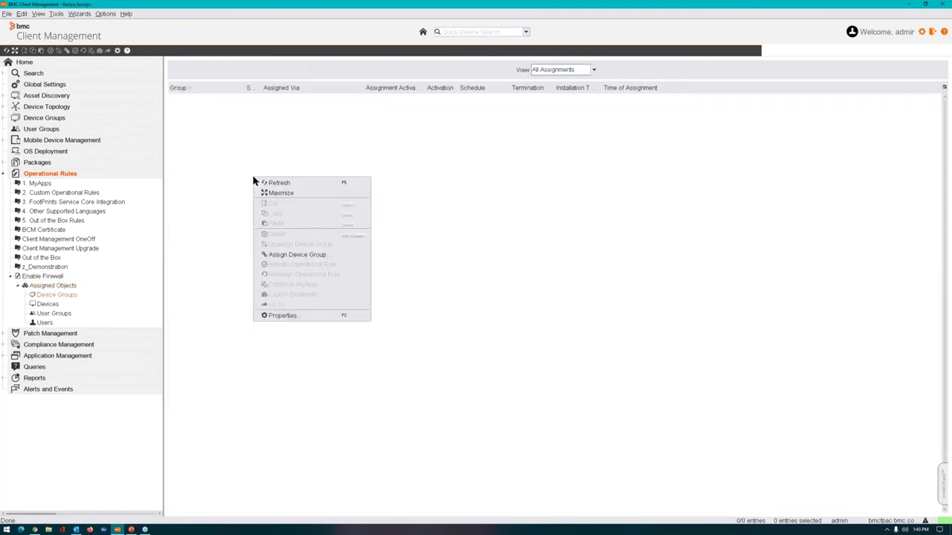
pyautogui.click(330, 256)
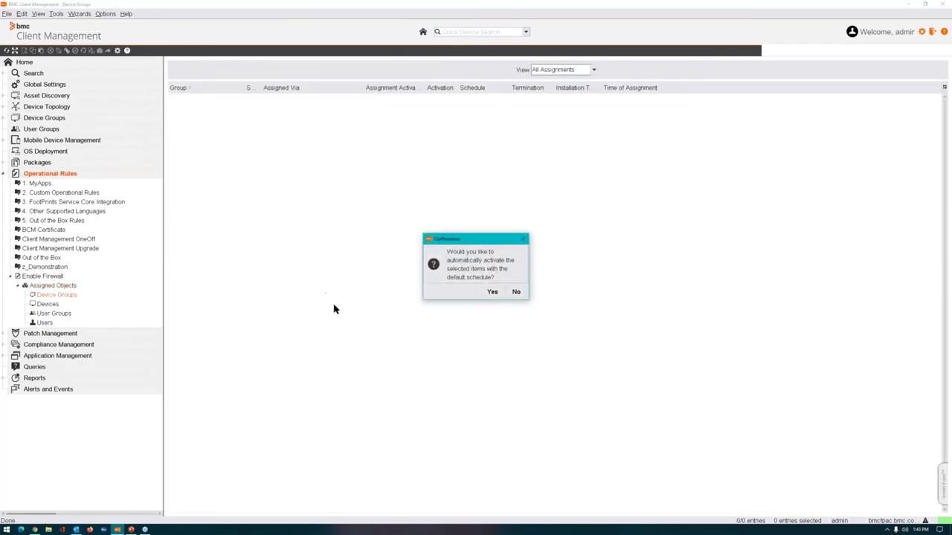
pyautogui.click(494, 293)
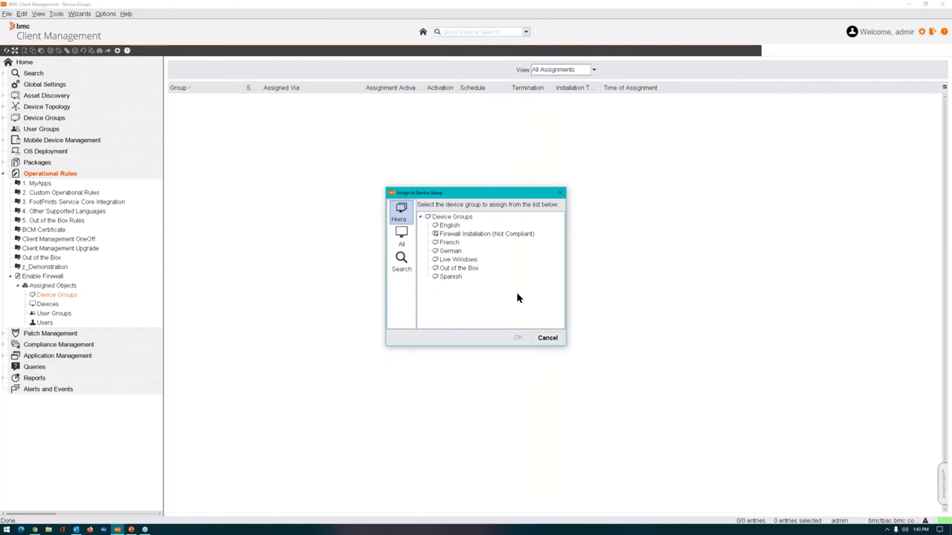
pyautogui.click(485, 235)
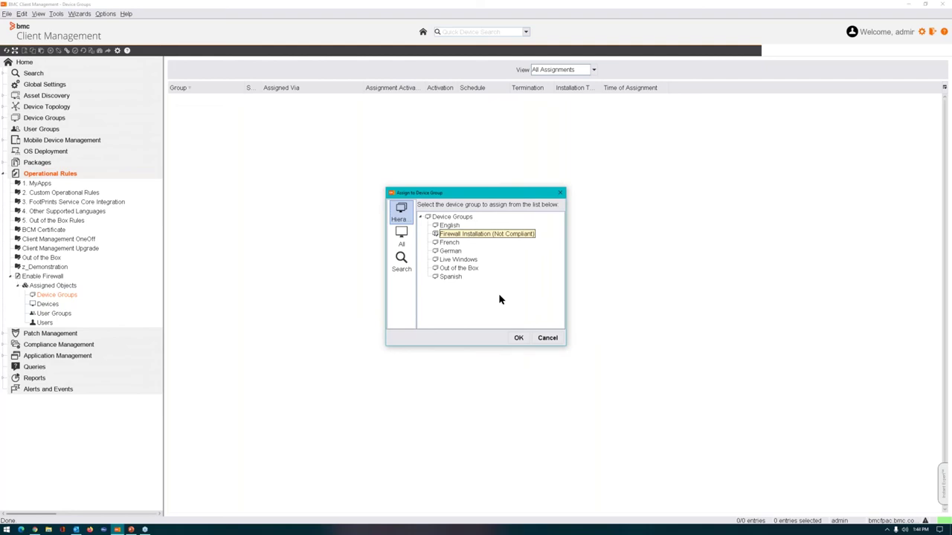
pyautogui.click(517, 337)
# Check the assigned devices of the Firewall Installation (Not Compliant) group, and collapse the Enable Firewall rule and Operational Rules.
pyautogui.click(23, 295)
pyautogui.click(58, 304)
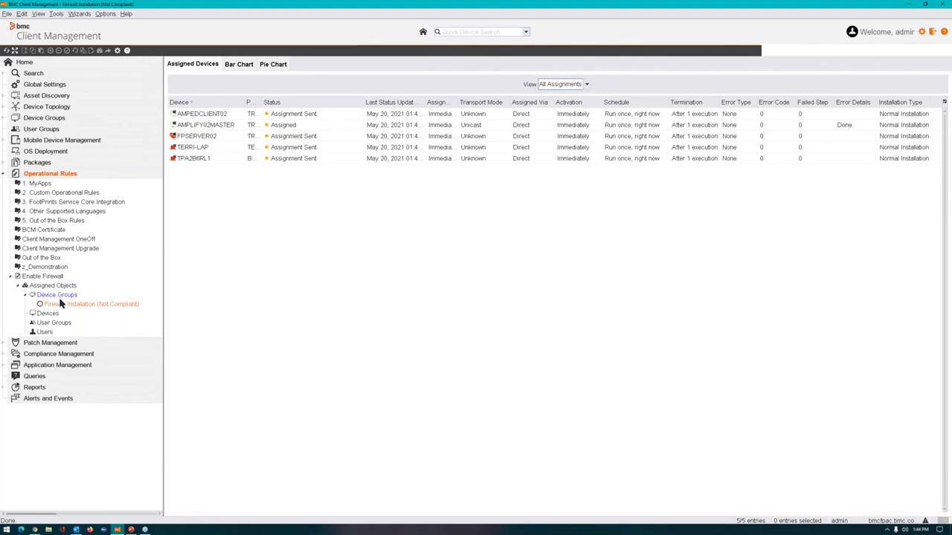
pyautogui.click(10, 277)
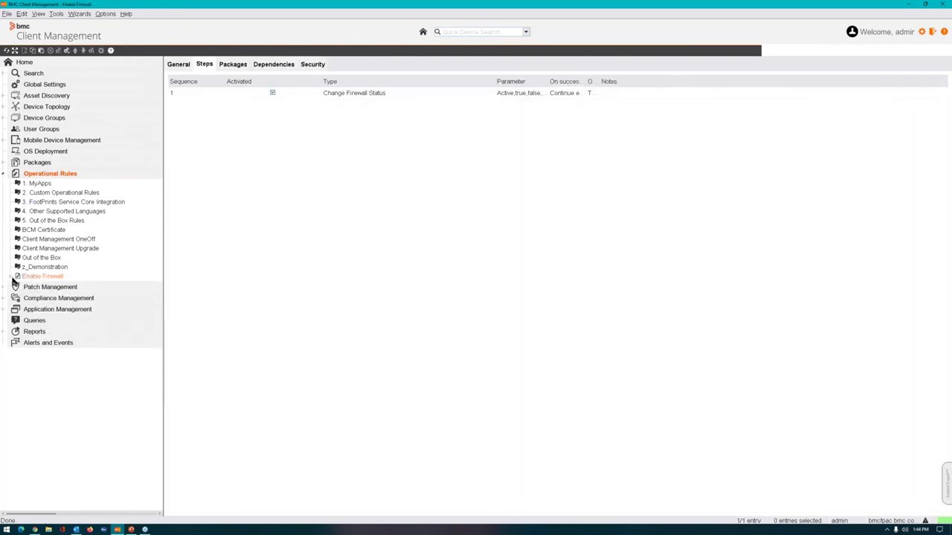
pyautogui.click(3, 174)
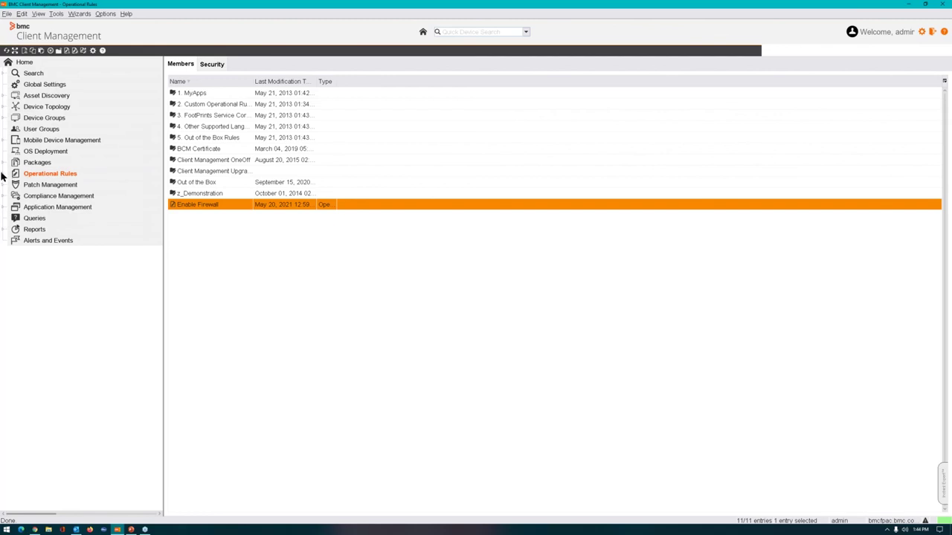
# Set the Enable Firewall rule's Deployment from External Integration to Available in integrated solutions, and return to the home dashboard.
pyautogui.click(3, 174)
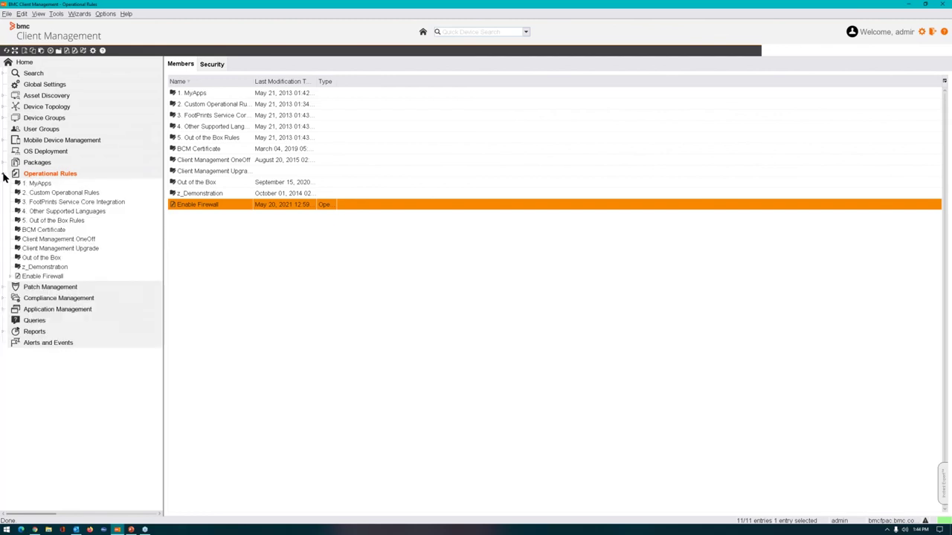
pyautogui.click(52, 278)
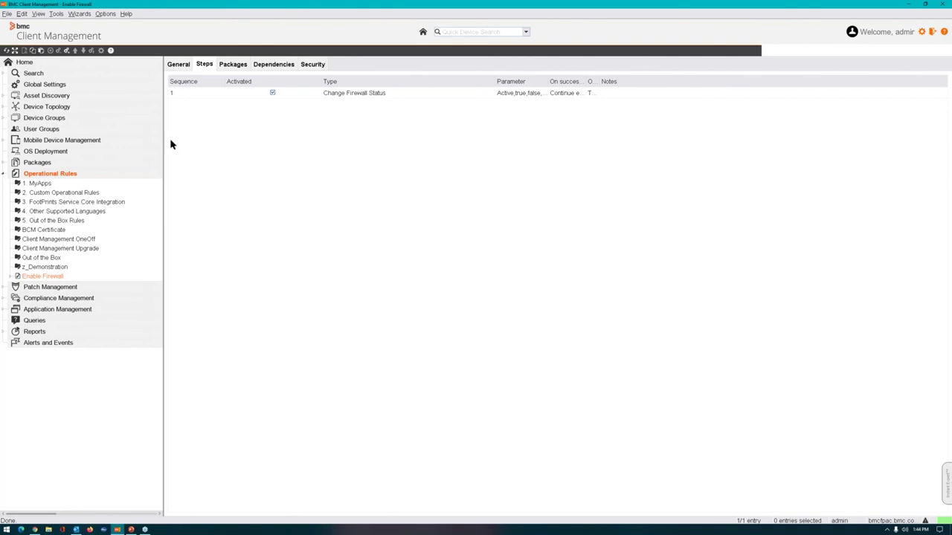
pyautogui.click(180, 66)
pyautogui.click(279, 116)
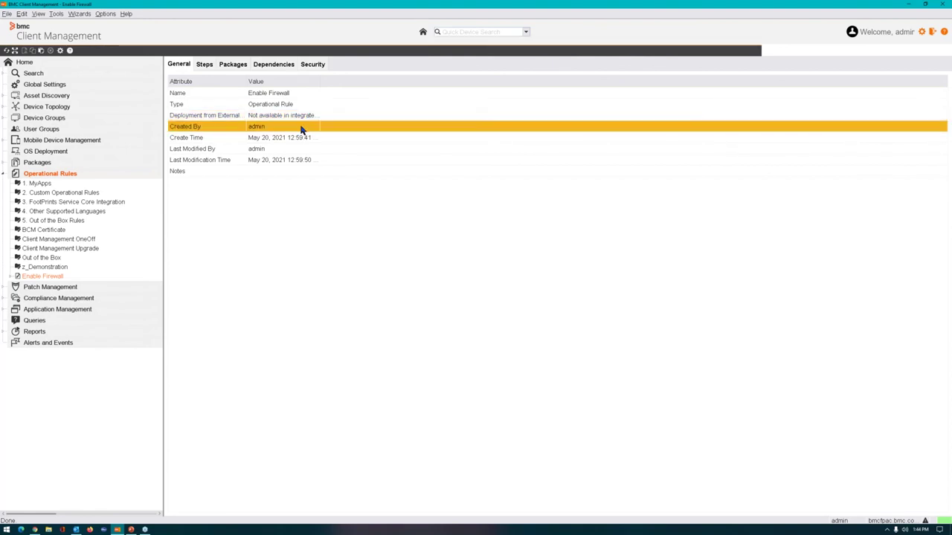
pyautogui.click(302, 119)
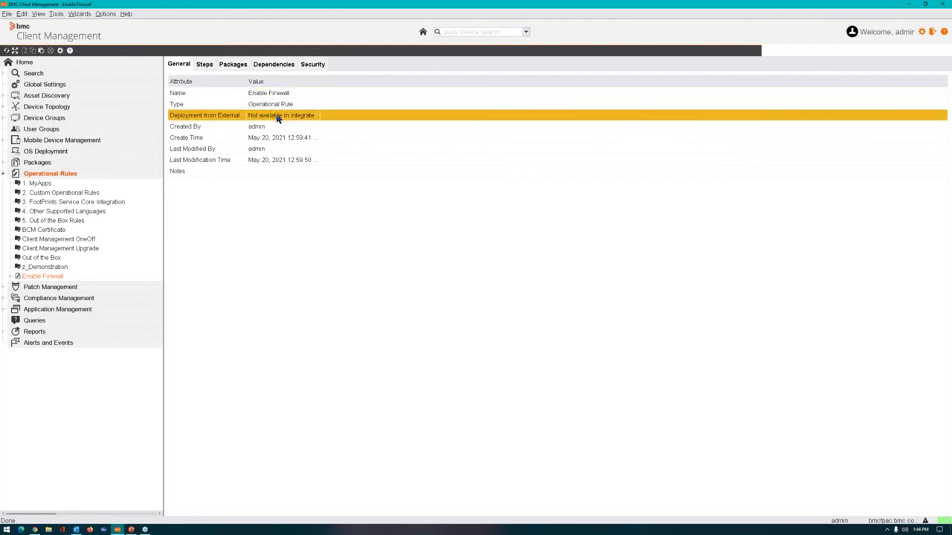
pyautogui.rightClick(274, 117)
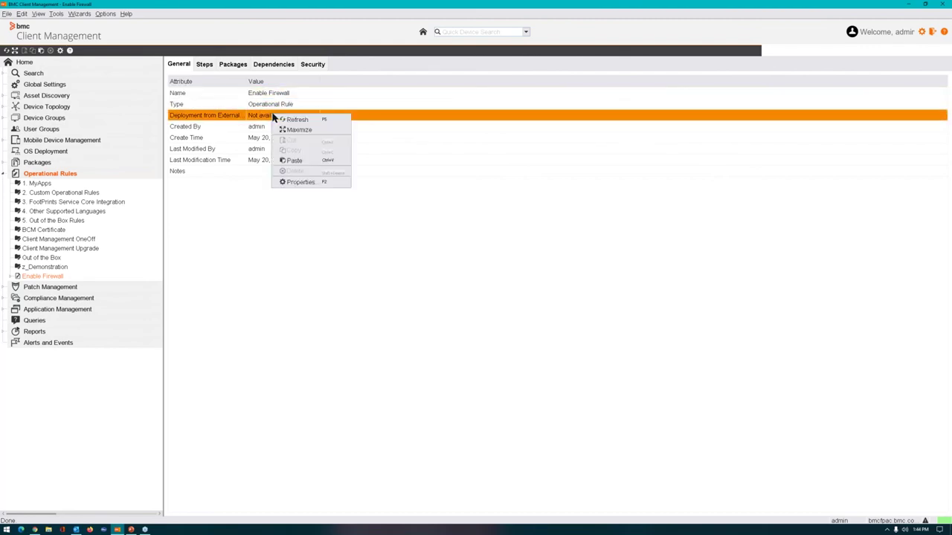
pyautogui.click(301, 183)
pyautogui.click(552, 246)
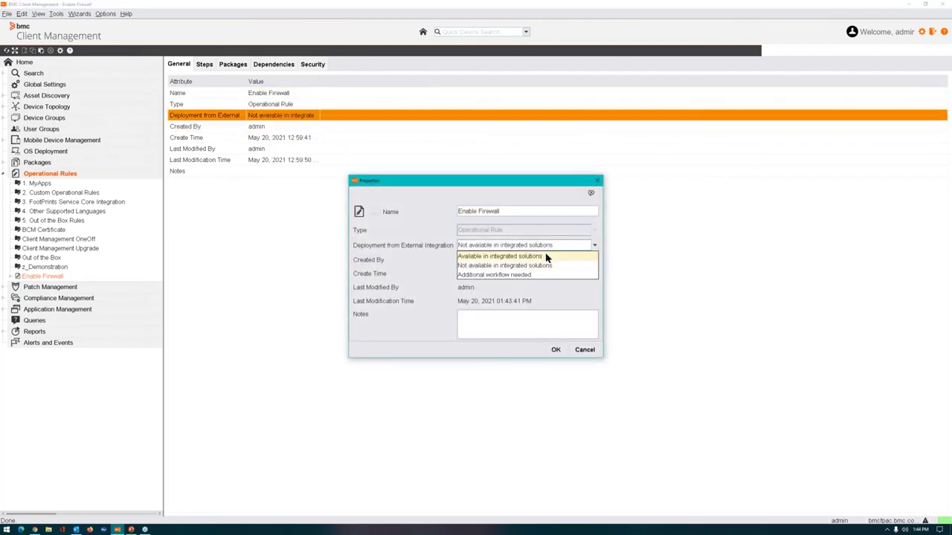
pyautogui.click(547, 257)
pyautogui.click(556, 351)
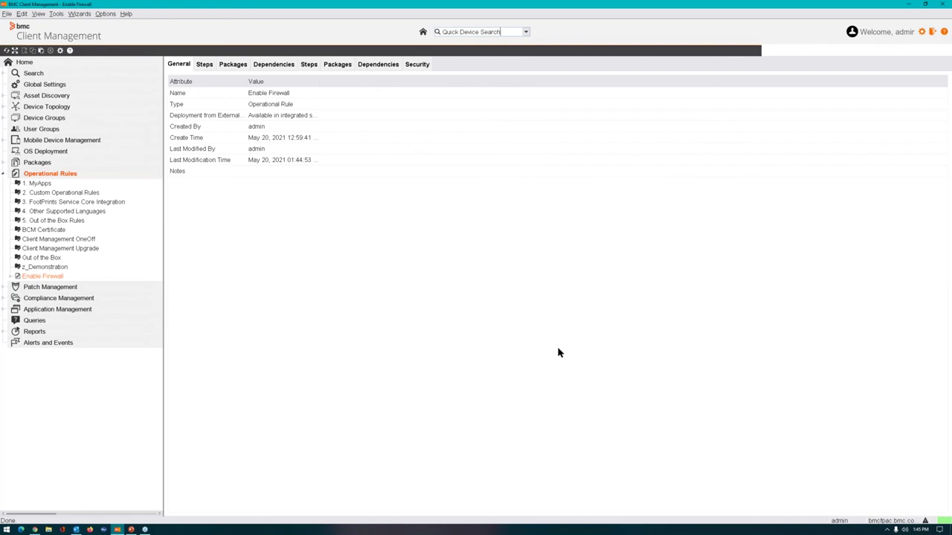
pyautogui.click(4, 173)
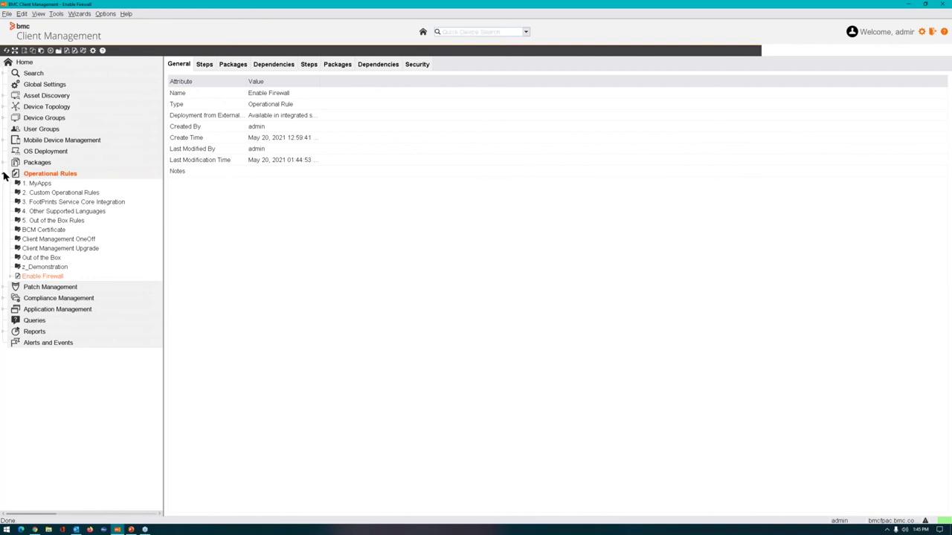
pyautogui.click(25, 62)
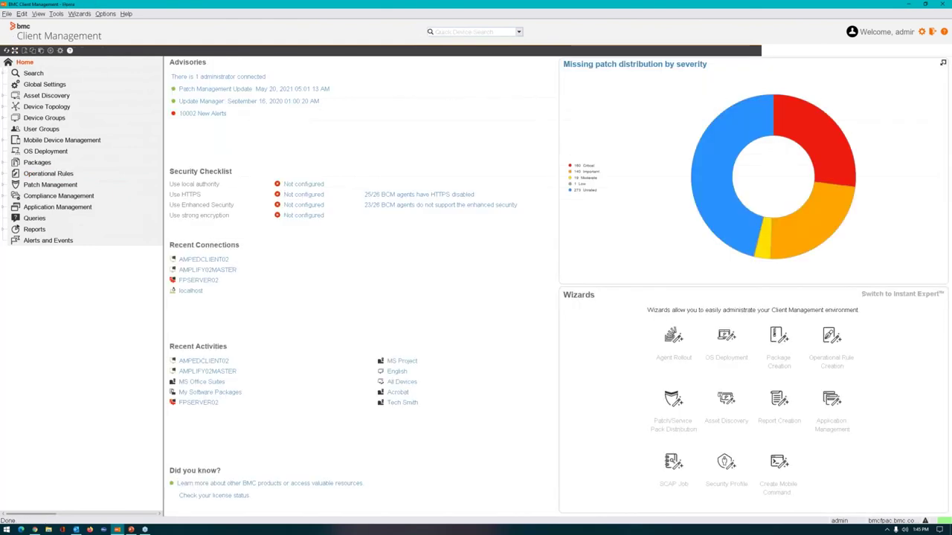